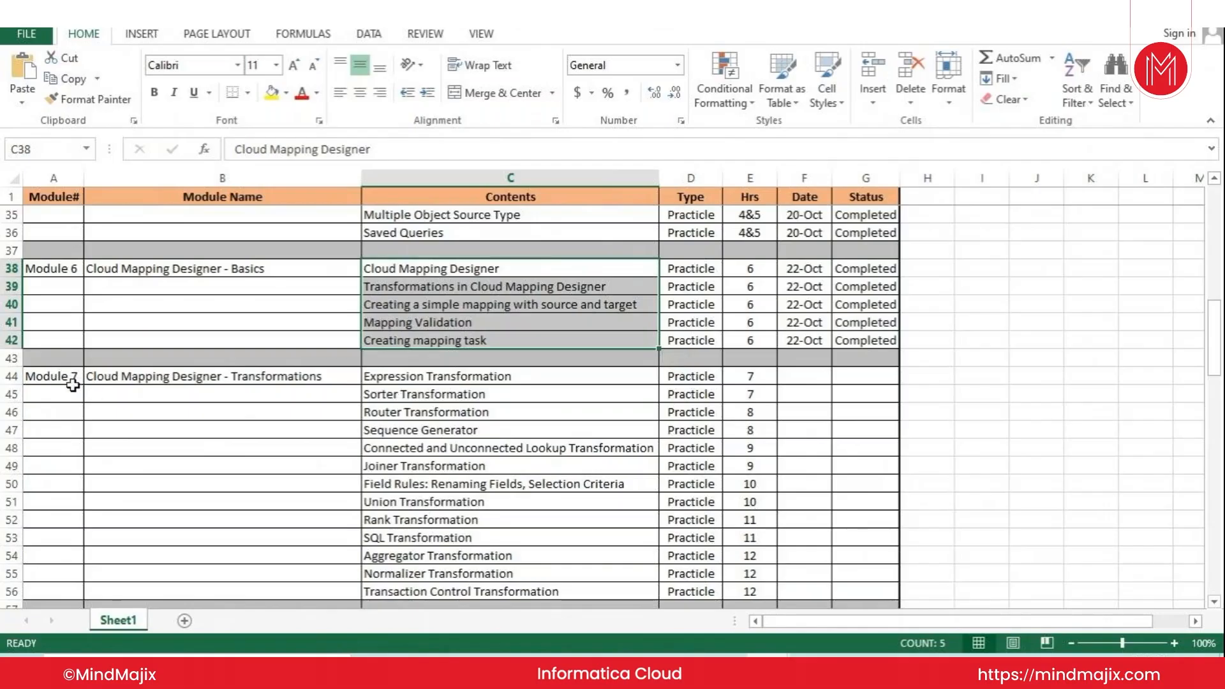
- Switch to the browser, open the Data Integration service in a separate tab, close the services list and go to that tab
{"action": "left_click_drag", "start_coordinate": [73, 385], "coordinate": [595, 407]}
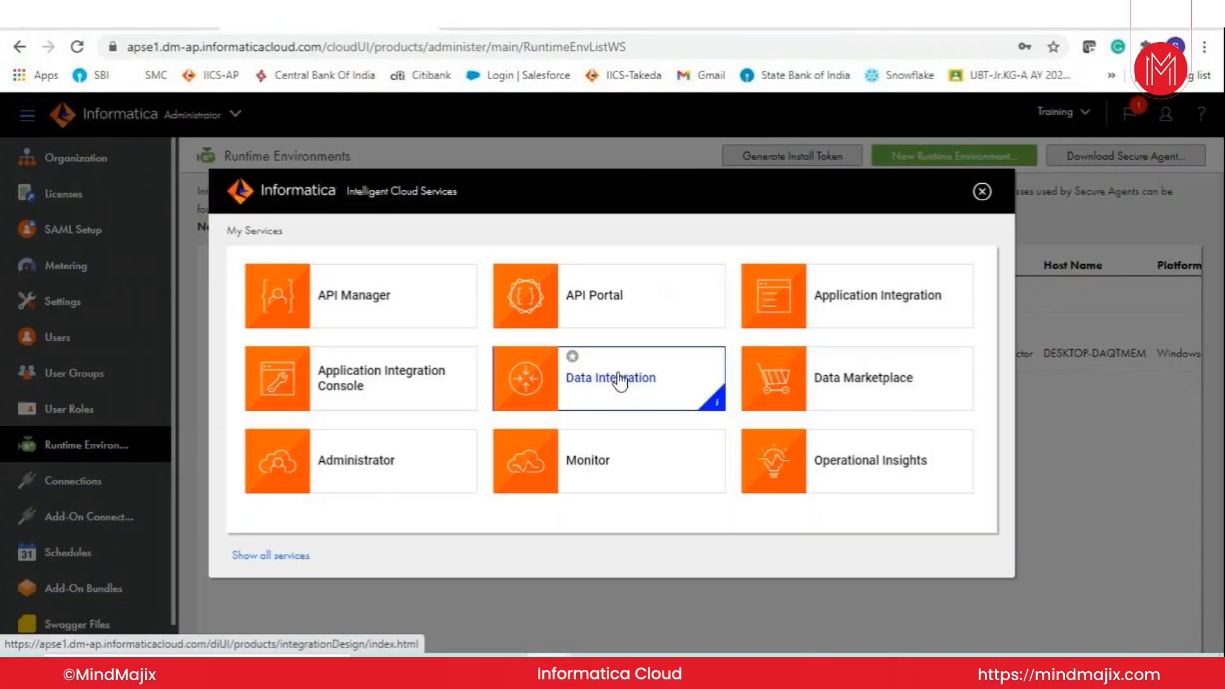
{"action": "right_click", "coordinate": [617, 373]}
{"action": "left_click", "coordinate": [654, 385]}
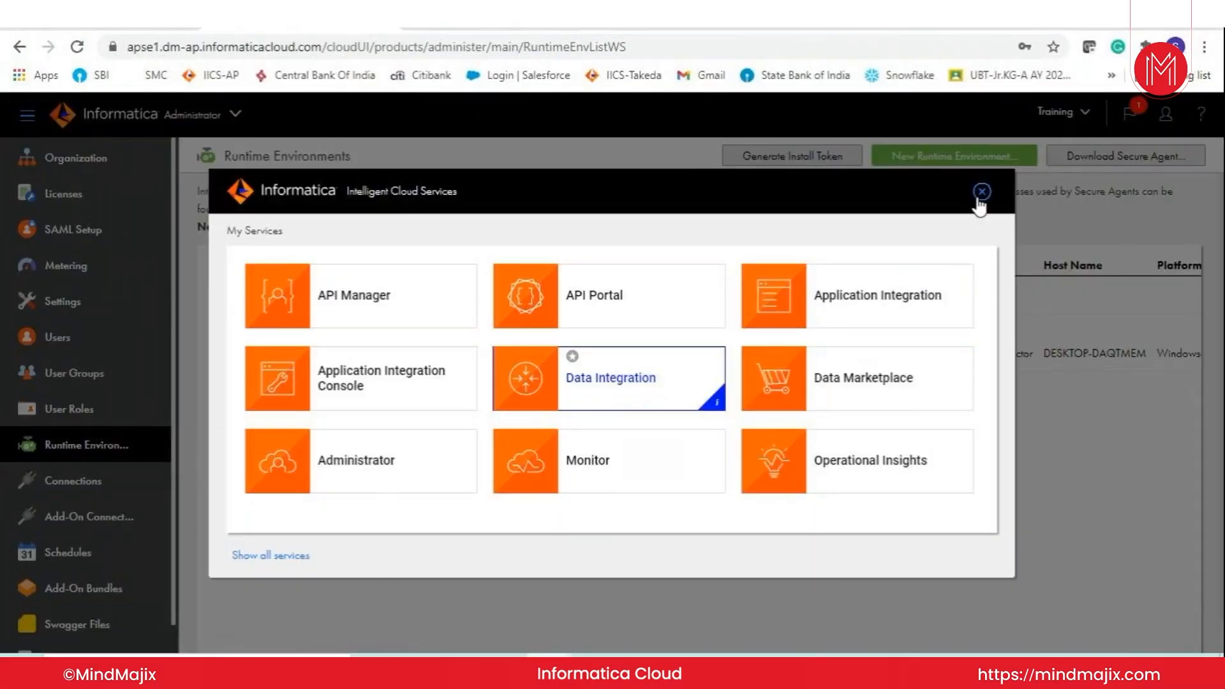
{"action": "left_click", "coordinate": [980, 193]}
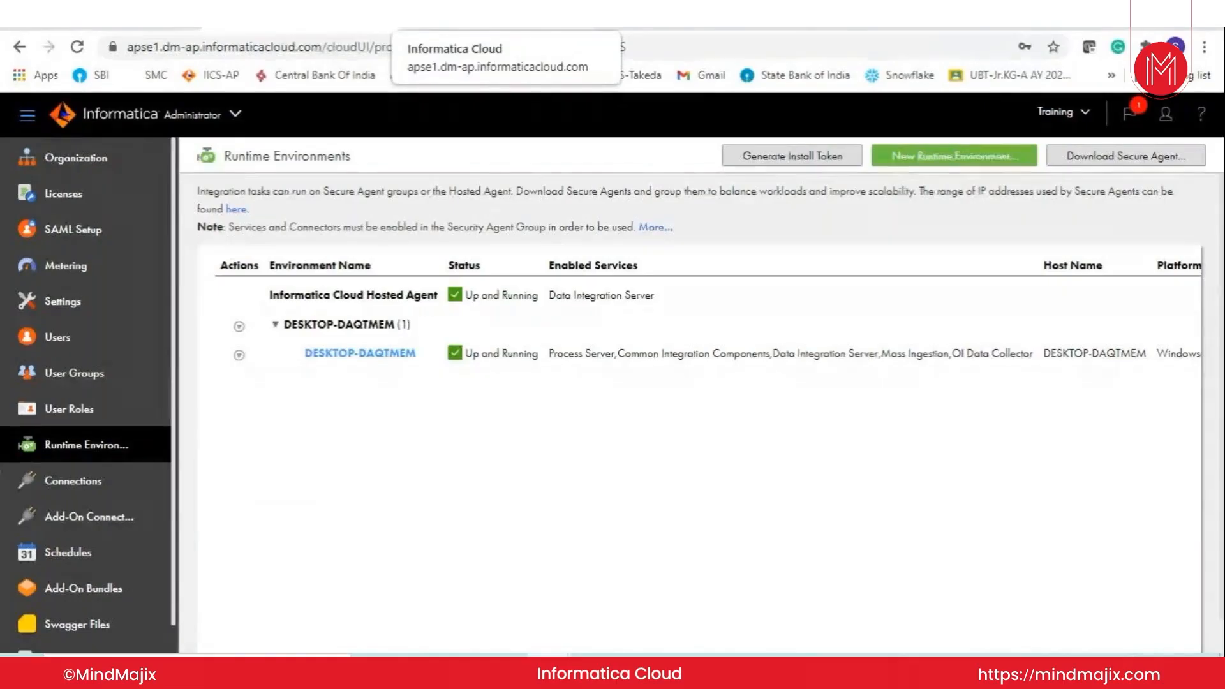
{"action": "left_click", "coordinate": [446, 13]}
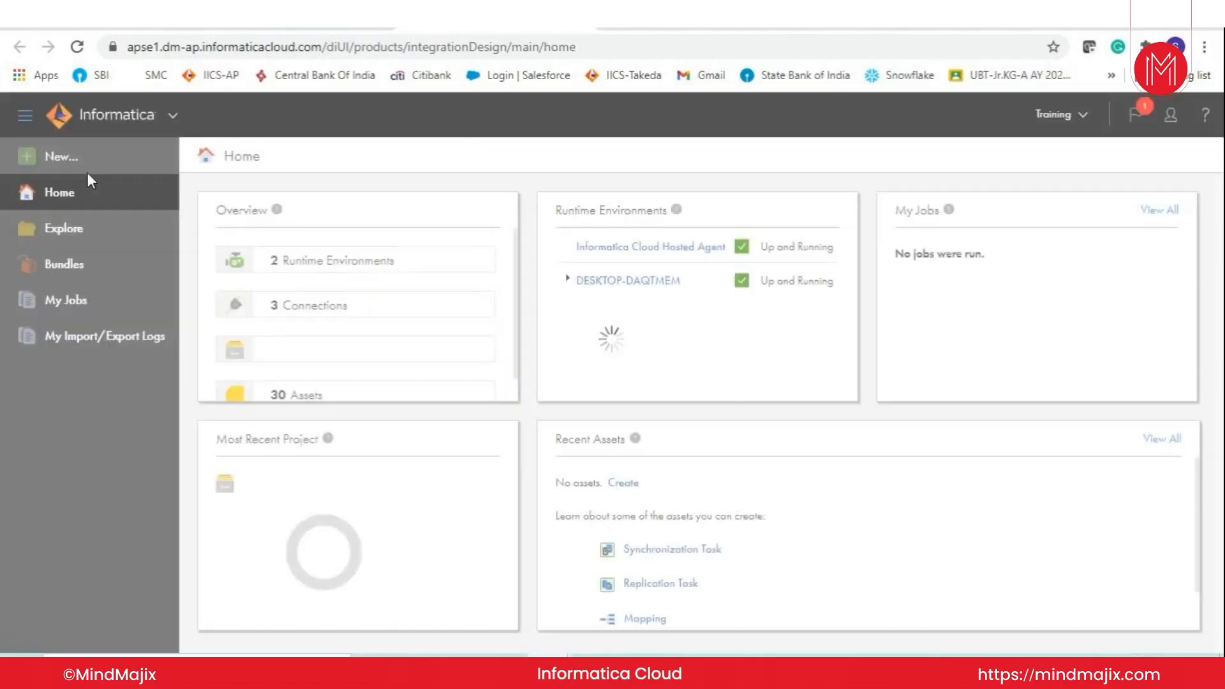
- Create a new mapping and line up its Source and Target in one row along the upper edge of the design canvas
{"action": "left_click", "coordinate": [71, 151]}
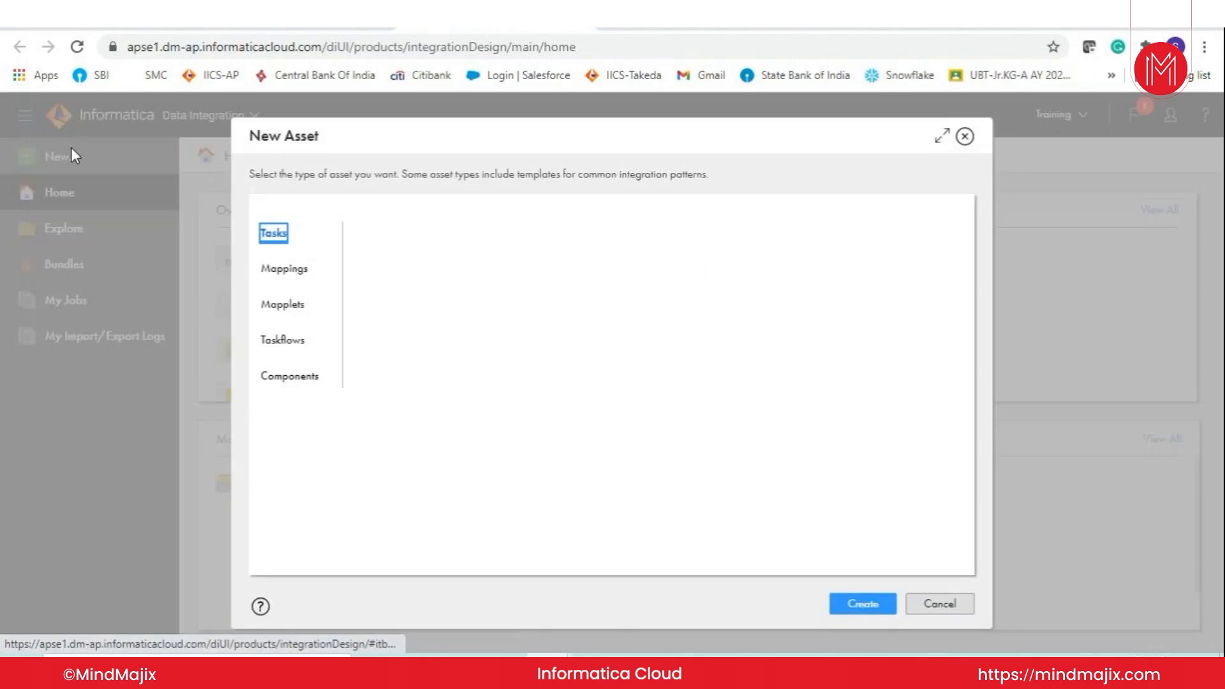
{"action": "left_click", "coordinate": [295, 271]}
{"action": "left_click", "coordinate": [855, 605]}
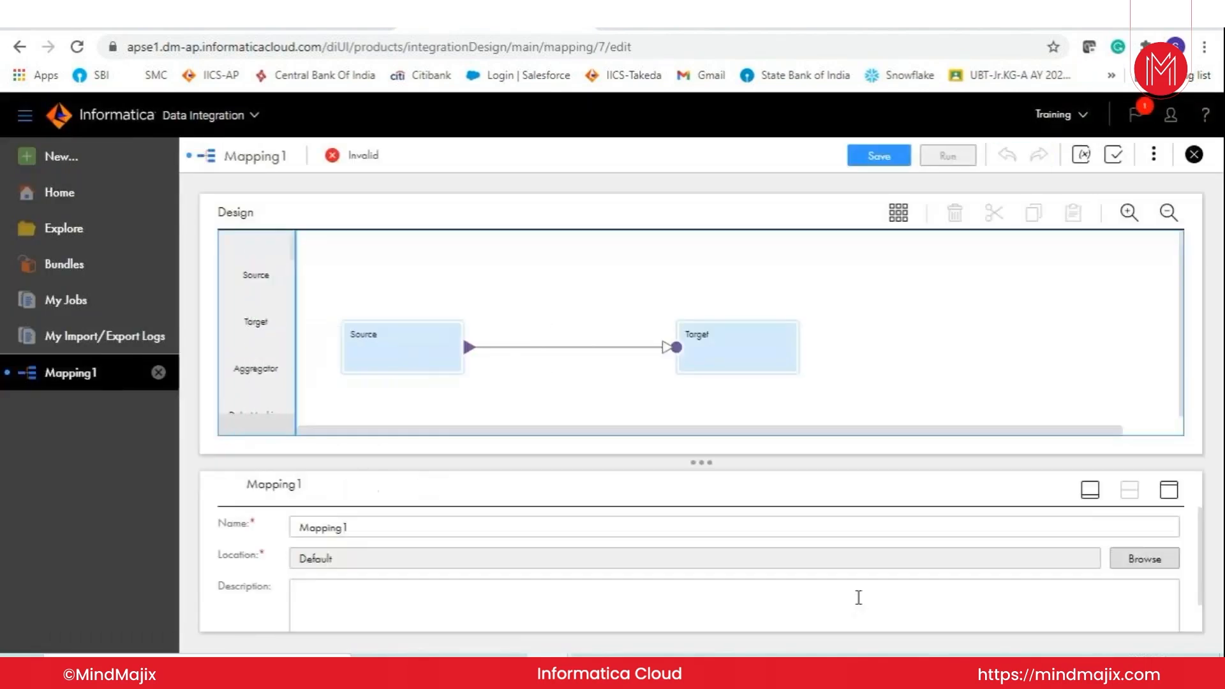
{"action": "left_click_drag", "start_coordinate": [396, 356], "coordinate": [392, 262]}
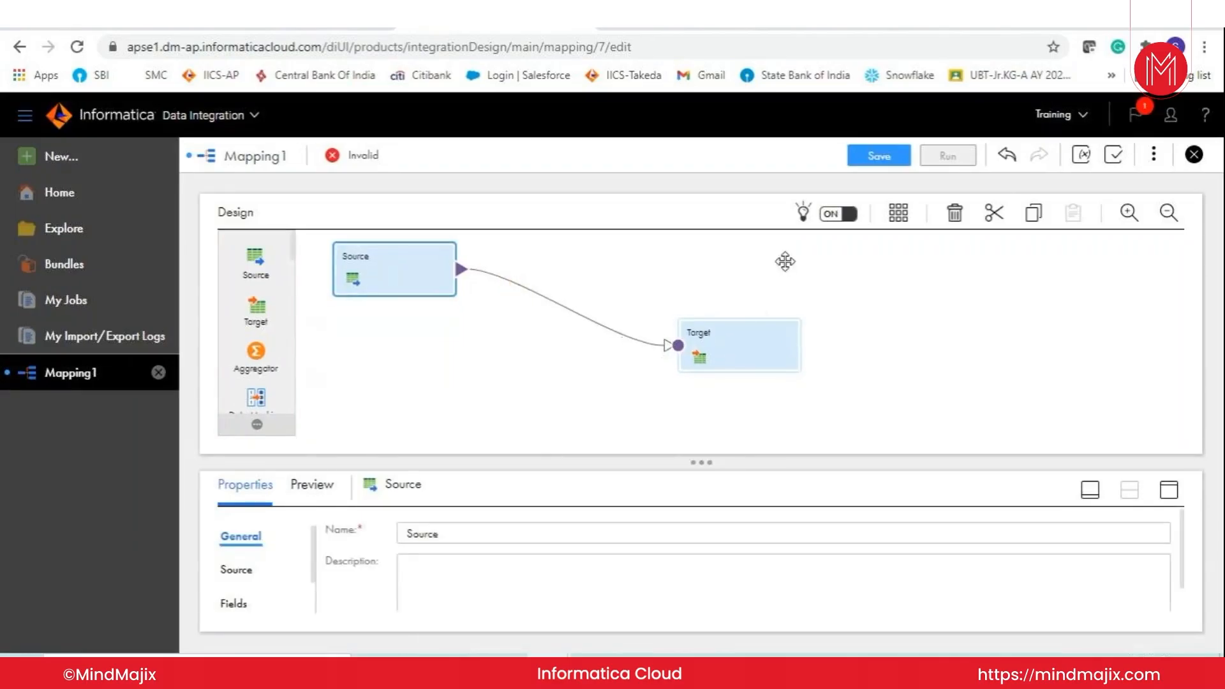
{"action": "left_click_drag", "start_coordinate": [727, 350], "coordinate": [781, 275]}
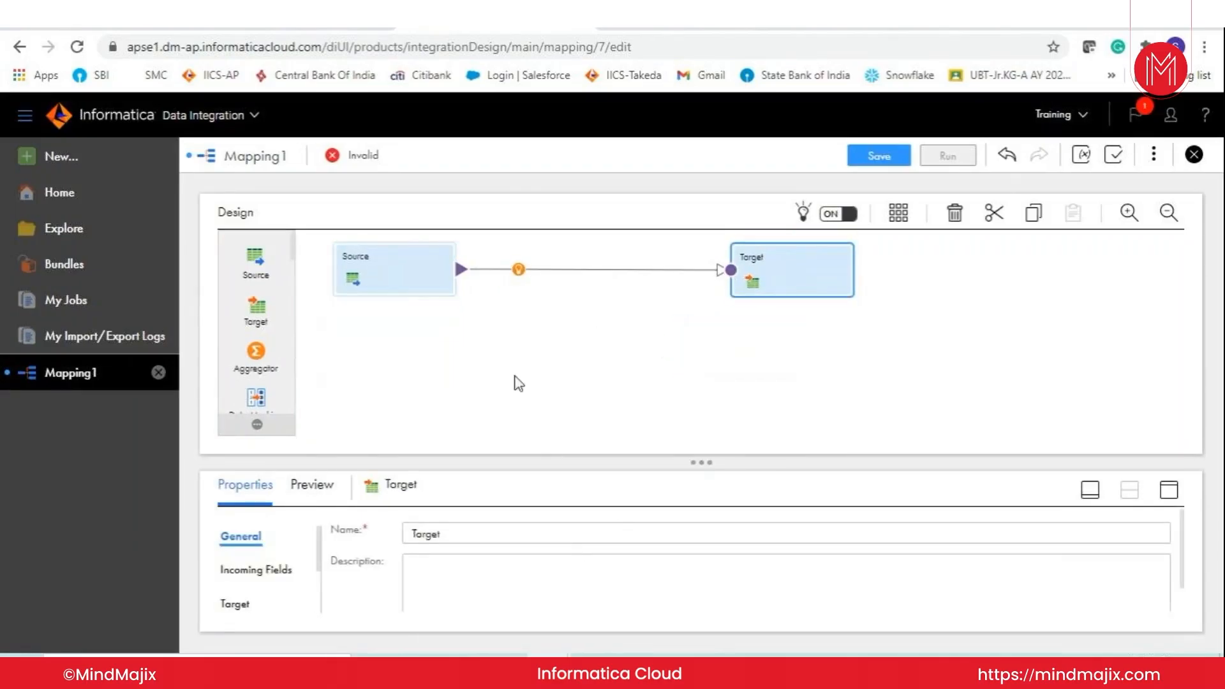
- Enlarge the properties area and name the mapping m_DEMO_MAPPING
{"action": "left_click", "coordinate": [518, 383]}
{"action": "left_click_drag", "start_coordinate": [701, 461], "coordinate": [701, 368]}
{"action": "double_click", "coordinate": [357, 434]}
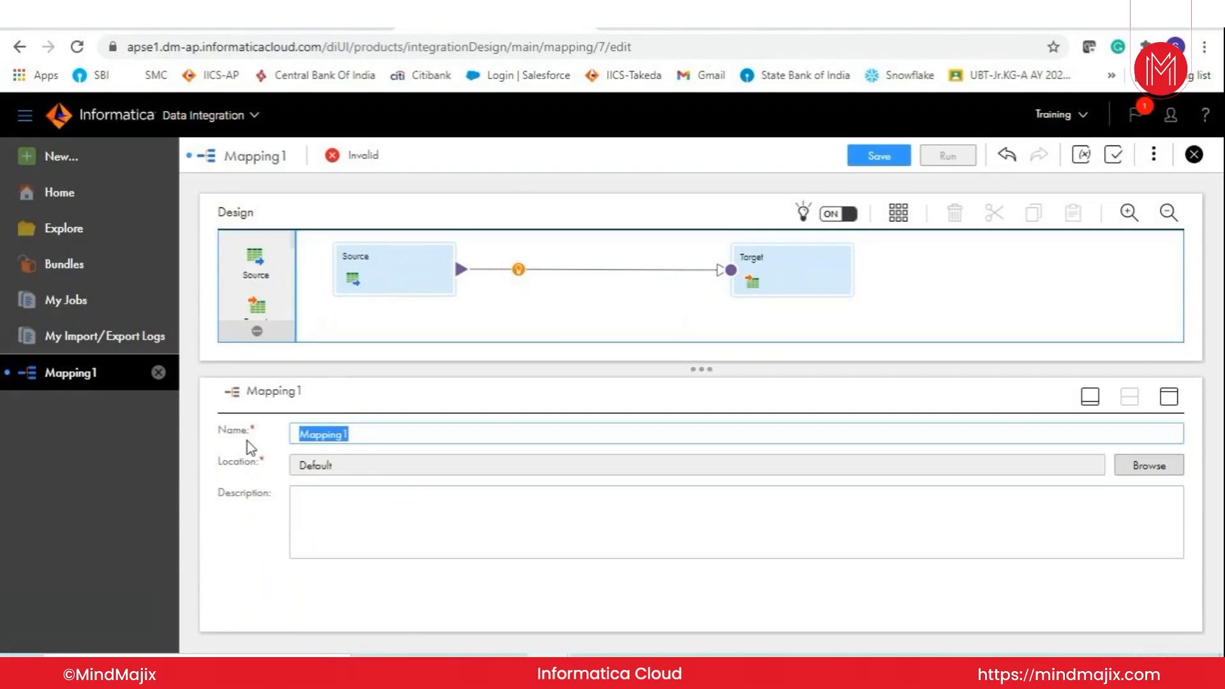
{"action": "type", "text": "m"}
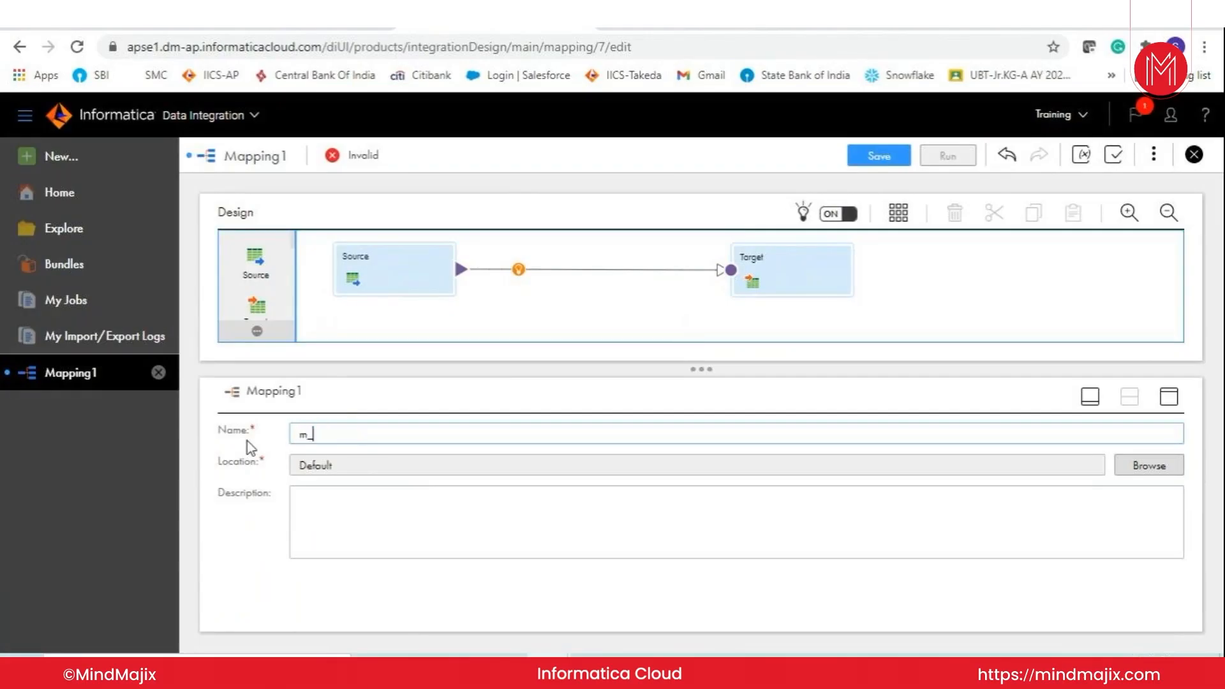
{"action": "type", "text": "_DEMO_MAPPING"}
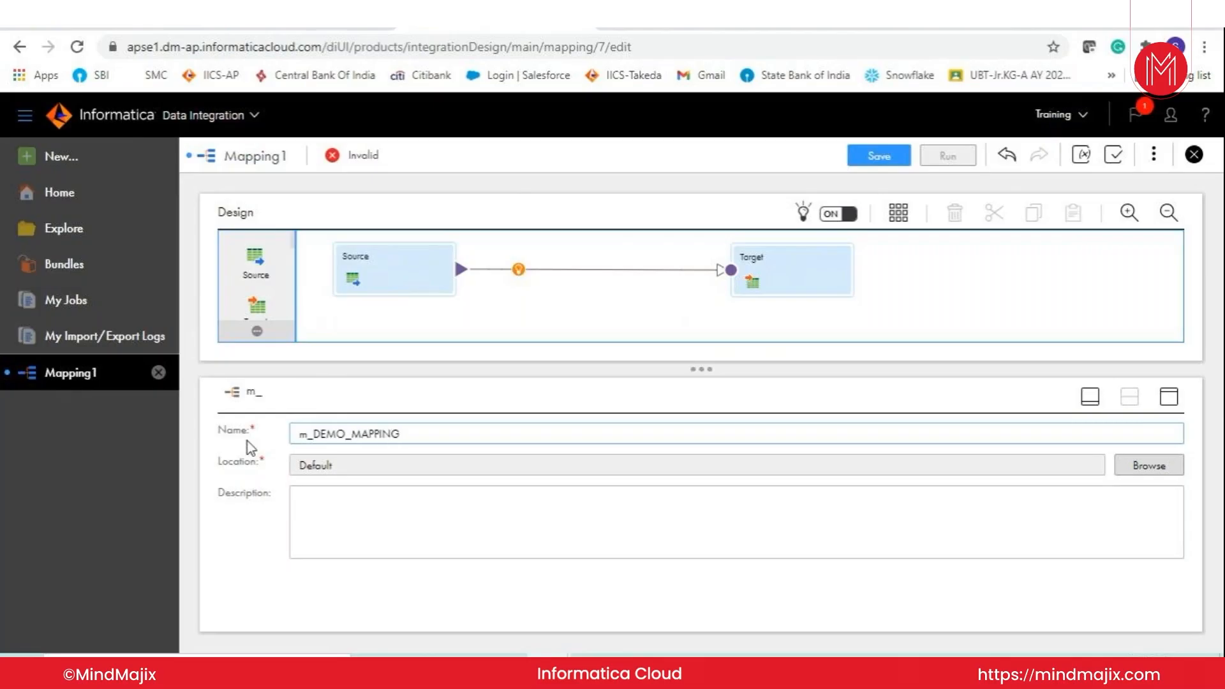
- Set the Source transformation's connection to ORACLE_CONNECTION (Oracle), with Single Object as the source type
{"action": "left_click", "coordinate": [389, 289]}
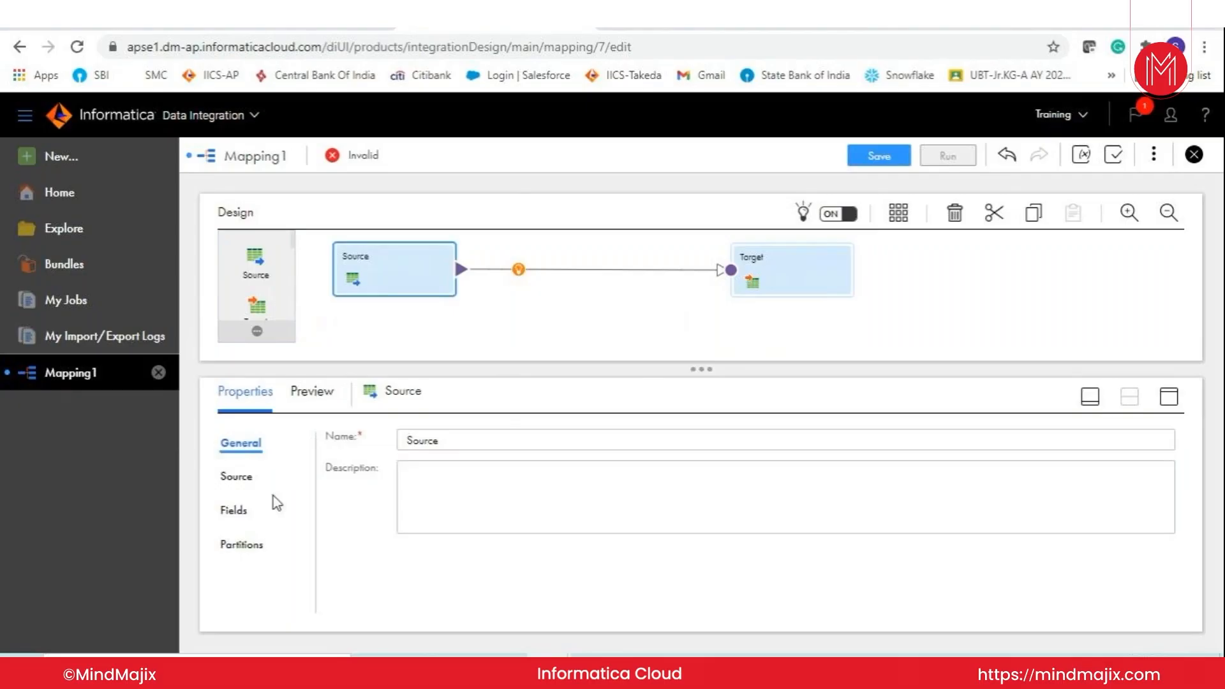
{"action": "left_click", "coordinate": [247, 481]}
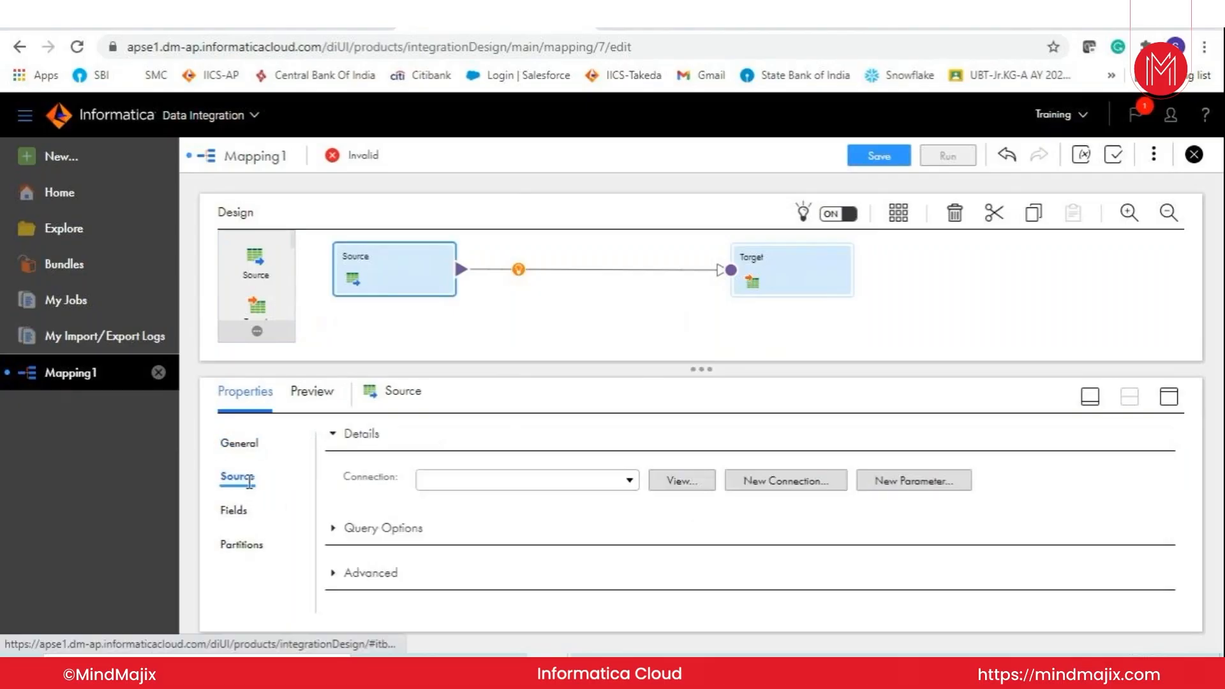
{"action": "left_click", "coordinate": [626, 482]}
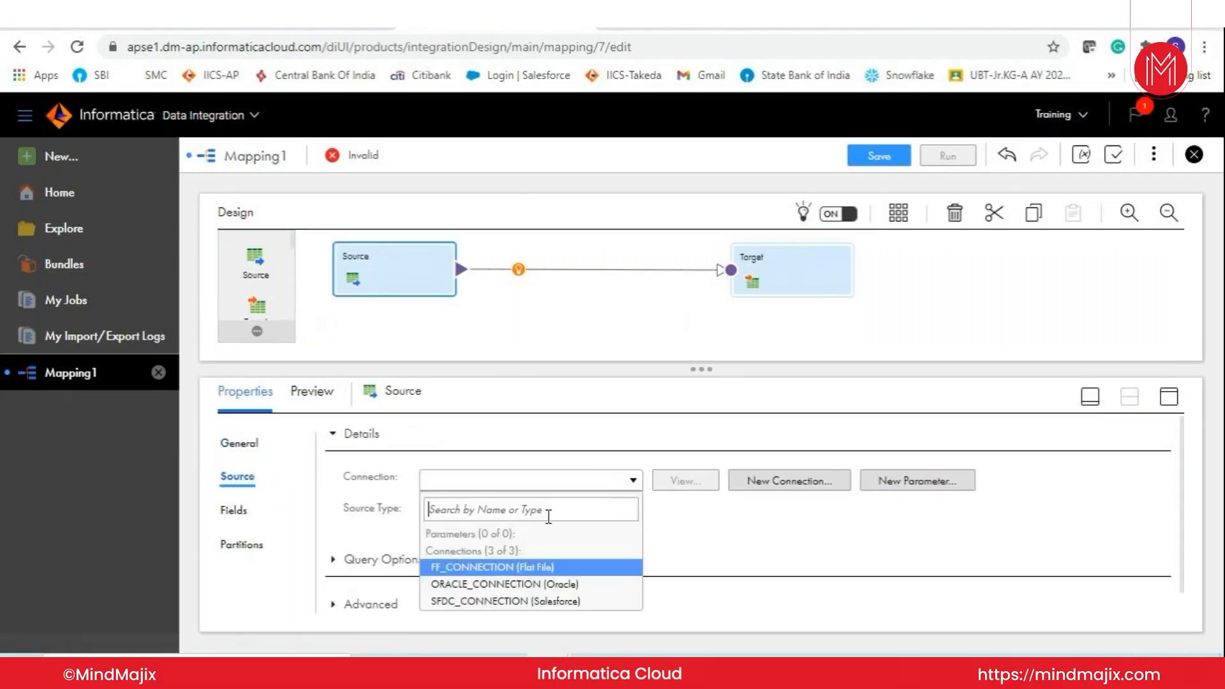
{"action": "left_click", "coordinate": [499, 588]}
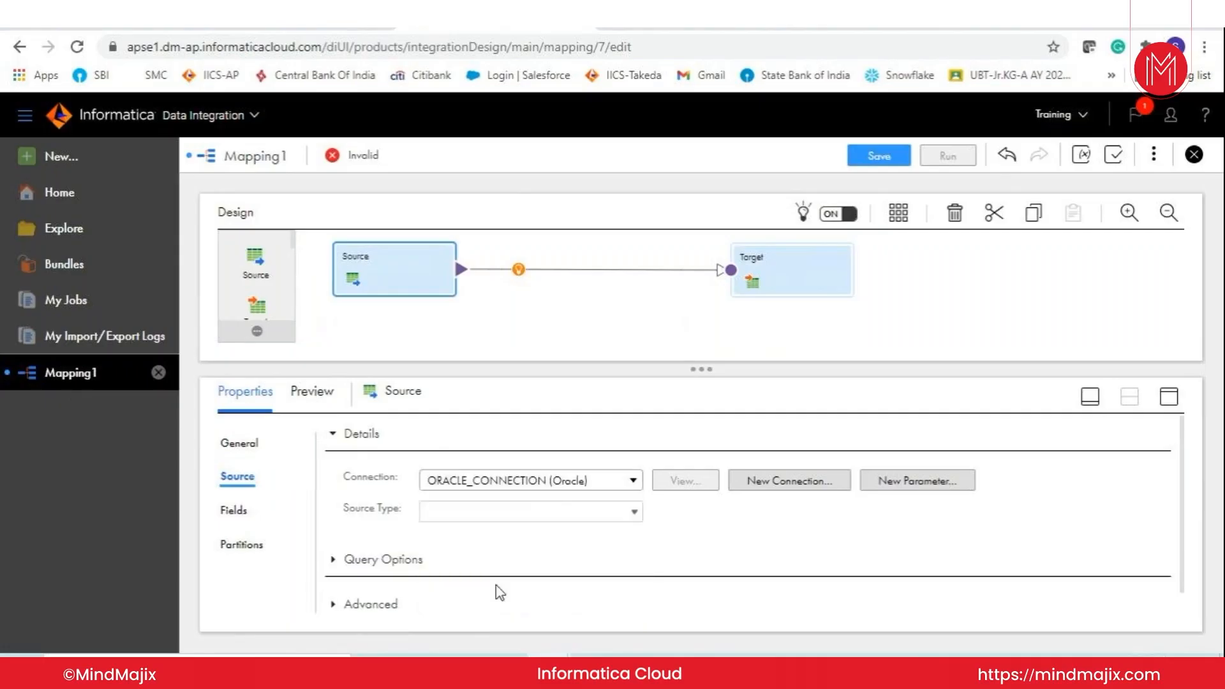
{"action": "left_click", "coordinate": [580, 511]}
{"action": "left_click", "coordinate": [580, 511]}
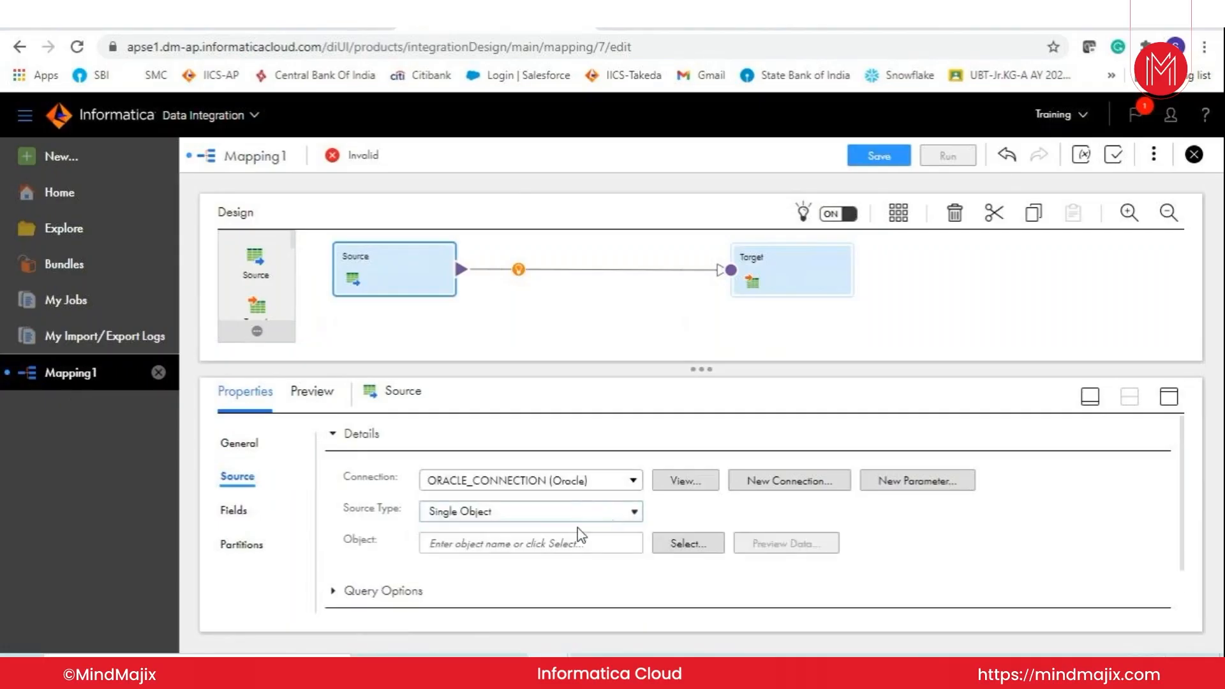
- Search the connection's objects for CUSTOMERS and select that table as the source object
{"action": "left_click", "coordinate": [685, 542]}
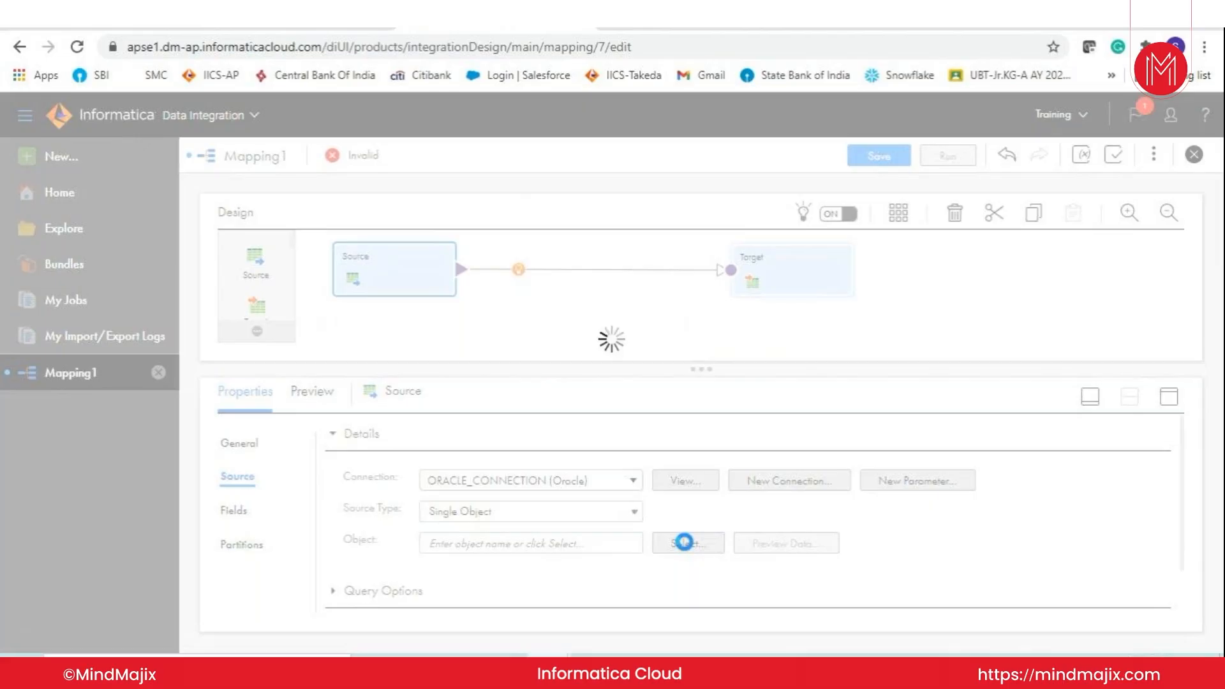
{"action": "type", "text": "CUSTOMERS"}
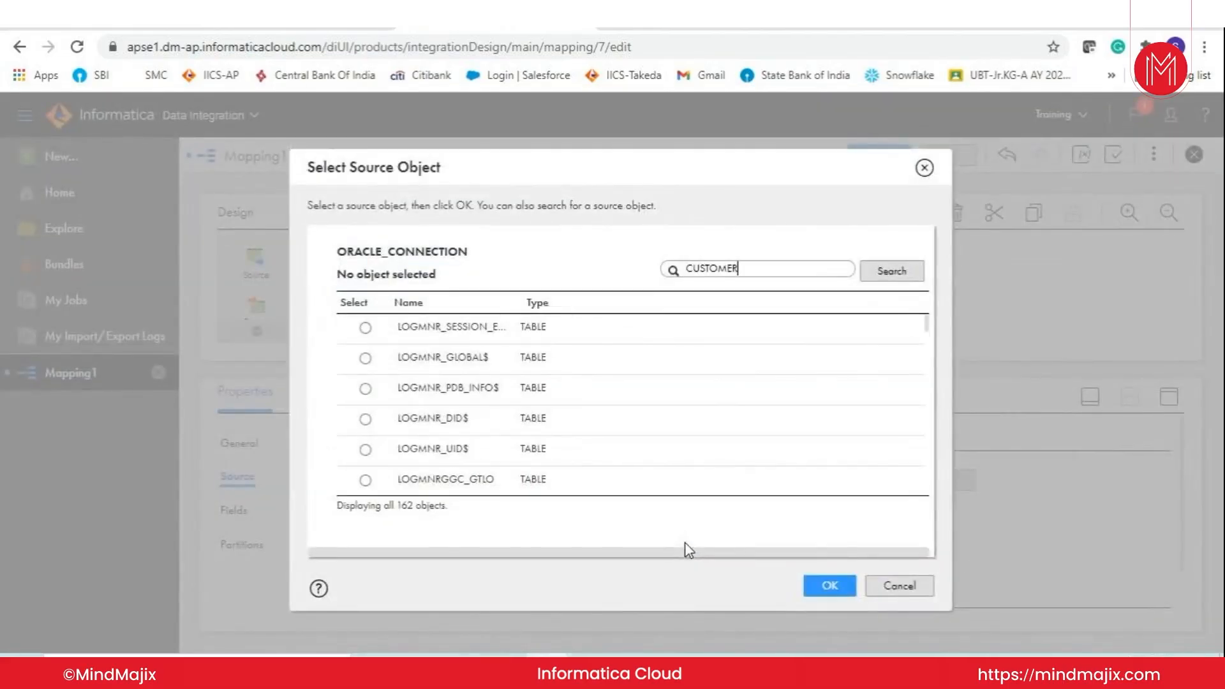
{"action": "key", "text": "Return"}
{"action": "left_click", "coordinate": [365, 328]}
{"action": "left_click", "coordinate": [836, 586]}
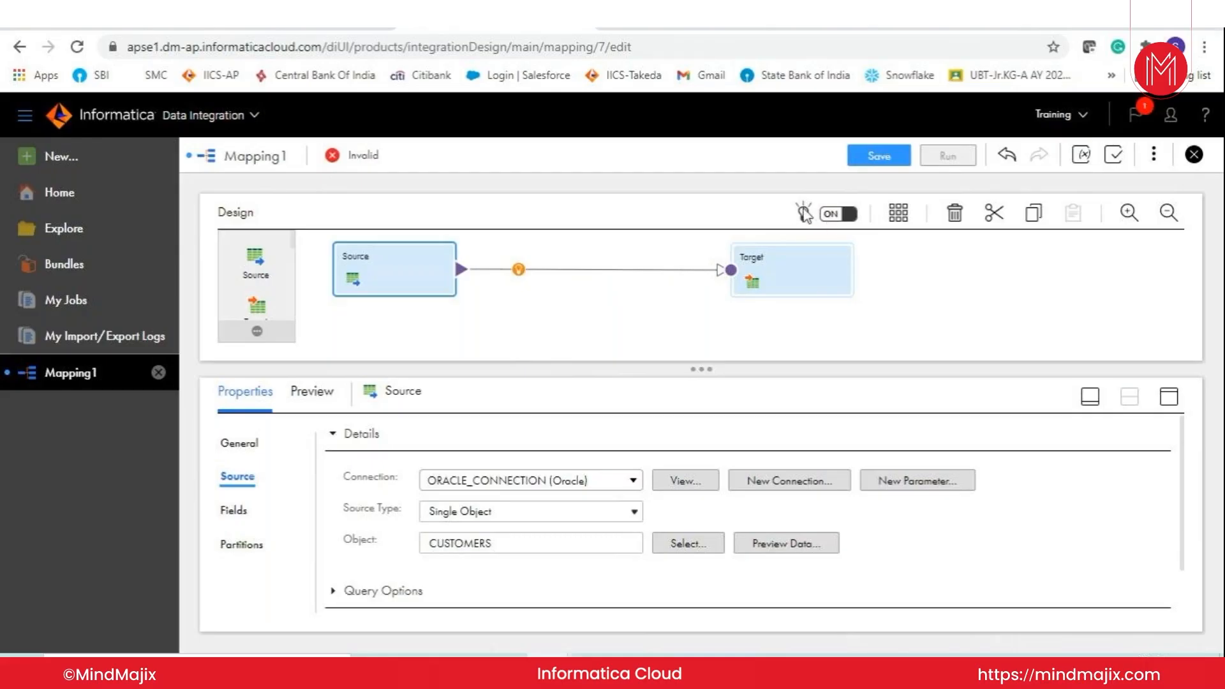
{"action": "mouse_move", "coordinate": [518, 272]}
{"action": "left_click", "coordinate": [518, 269]}
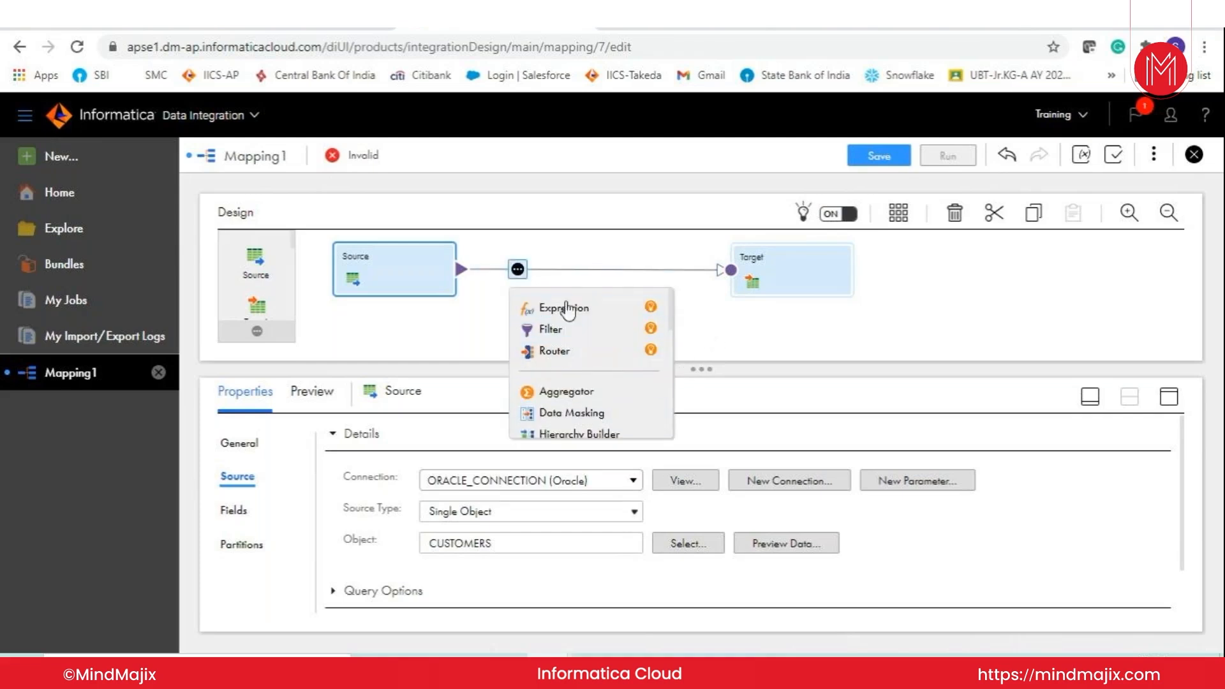
{"action": "left_click", "coordinate": [705, 309]}
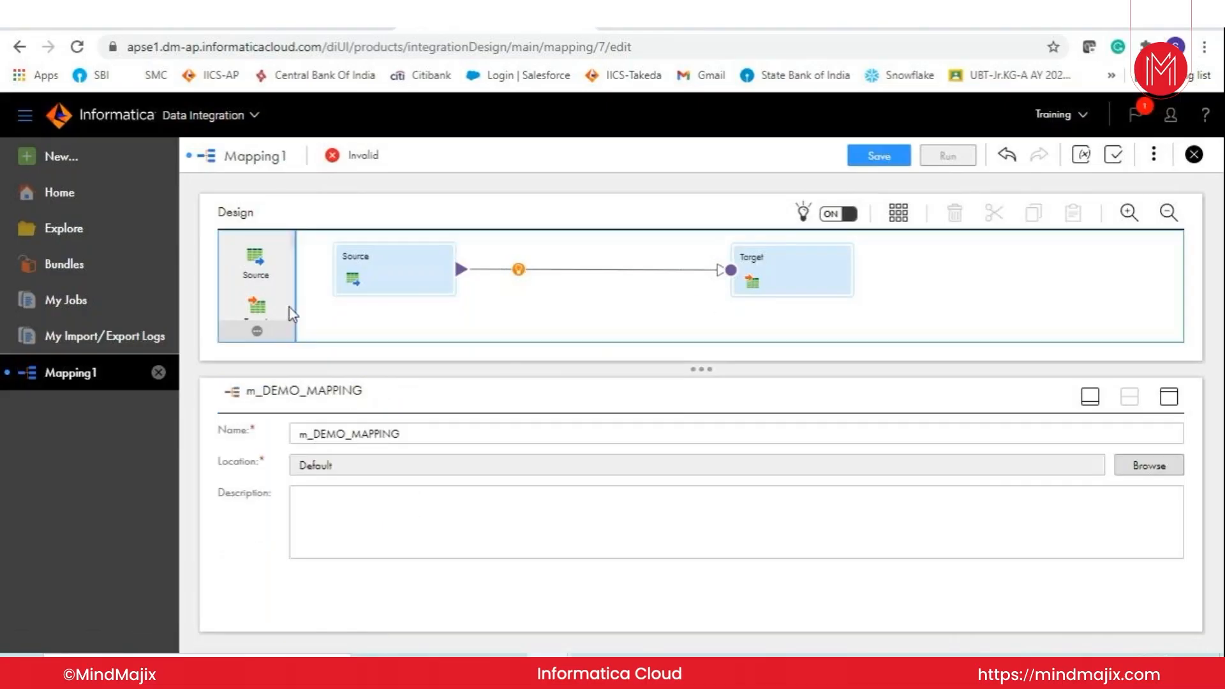
- Enlarge the design canvas and insert an Expression transformation on the link between Source and Target
{"action": "left_click_drag", "start_coordinate": [700, 369], "coordinate": [706, 458]}
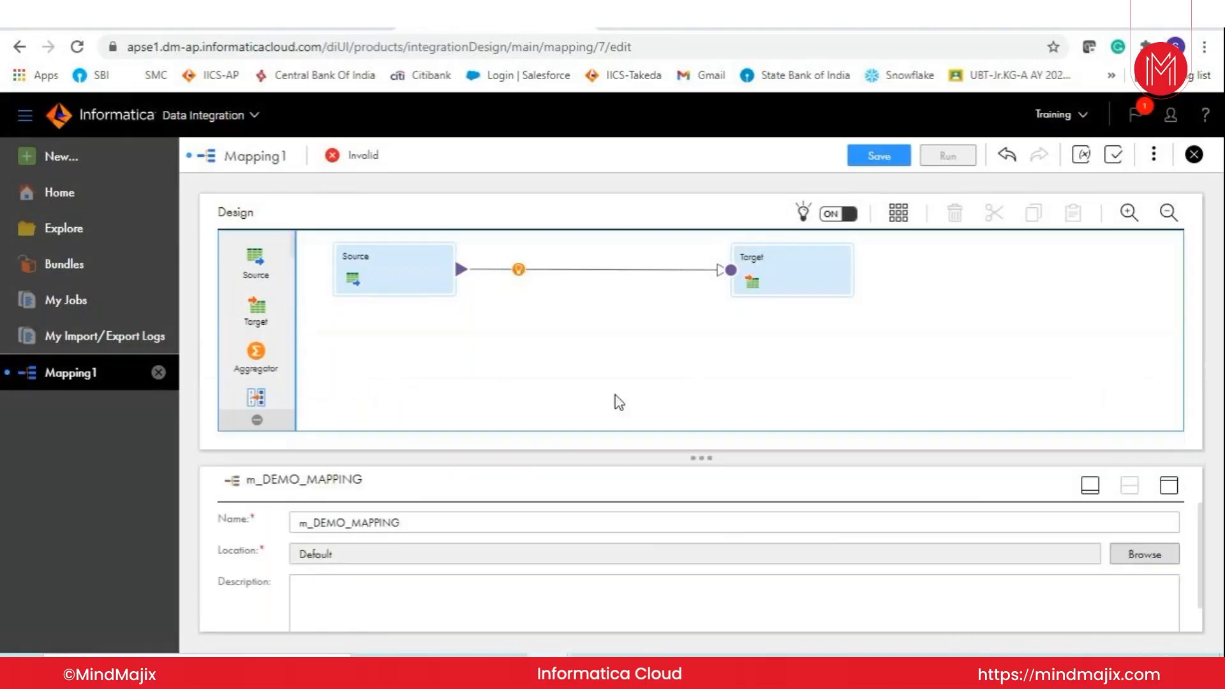
{"action": "mouse_move", "coordinate": [585, 269]}
{"action": "left_click", "coordinate": [517, 269]}
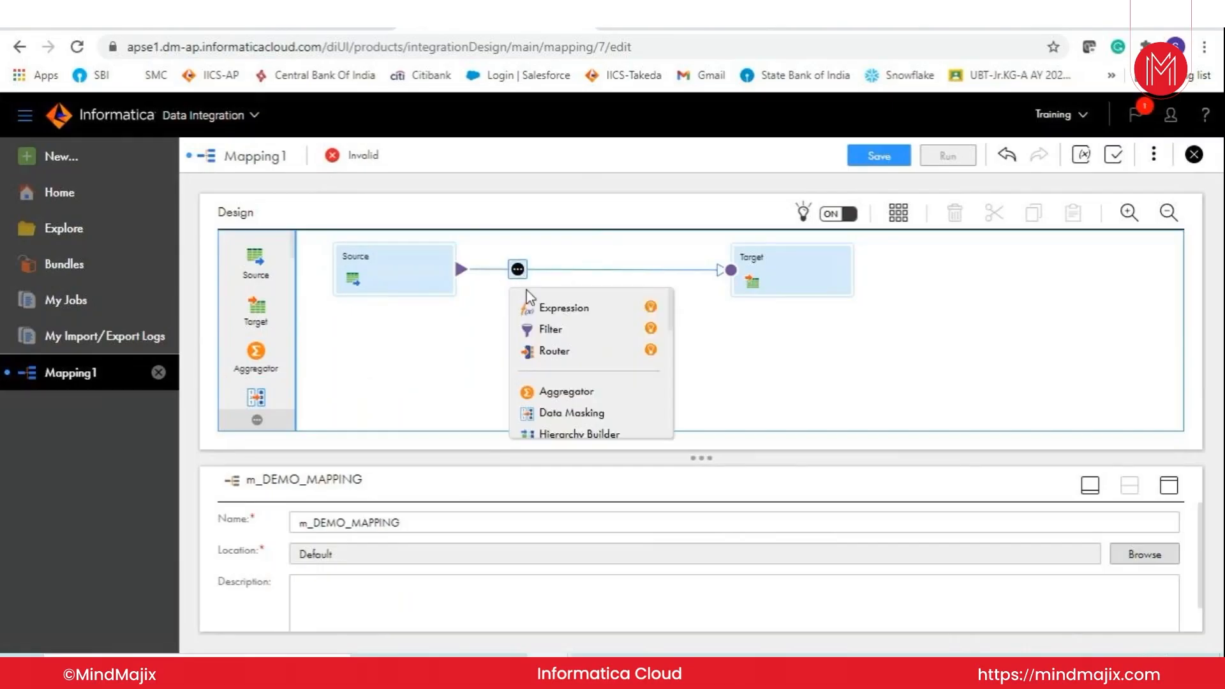
{"action": "left_click", "coordinate": [555, 309]}
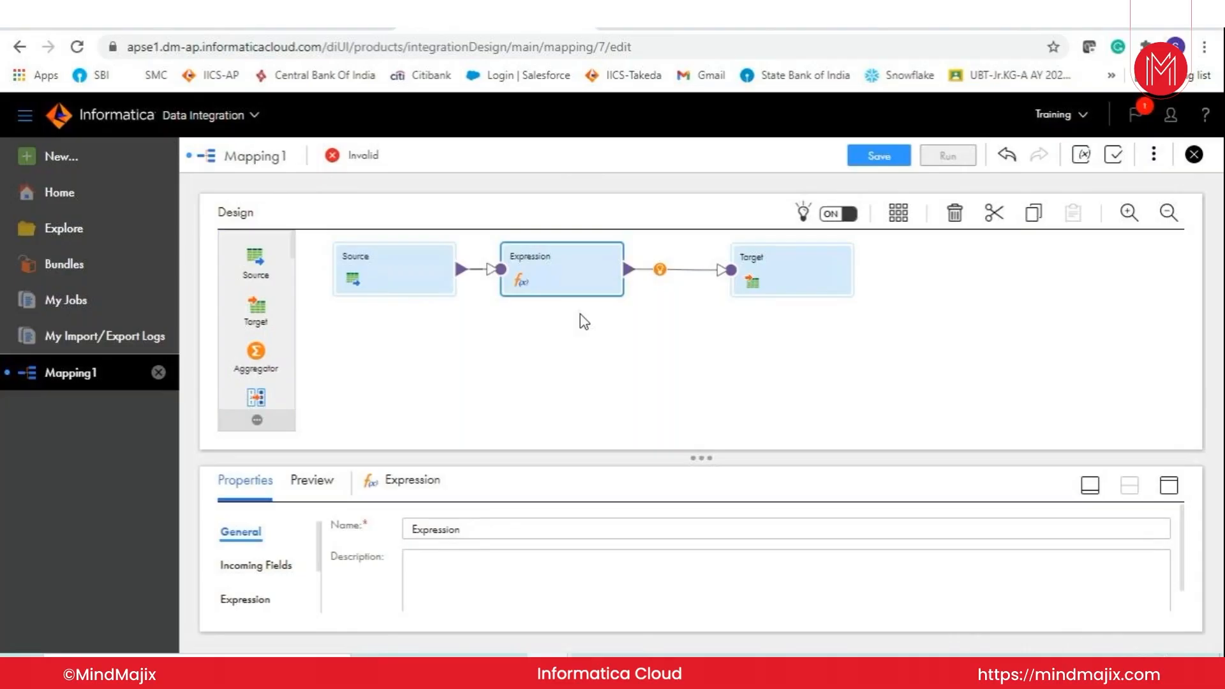
- Rename the Expression transformation to EXP_DEFAULTS
{"action": "left_click", "coordinate": [558, 281]}
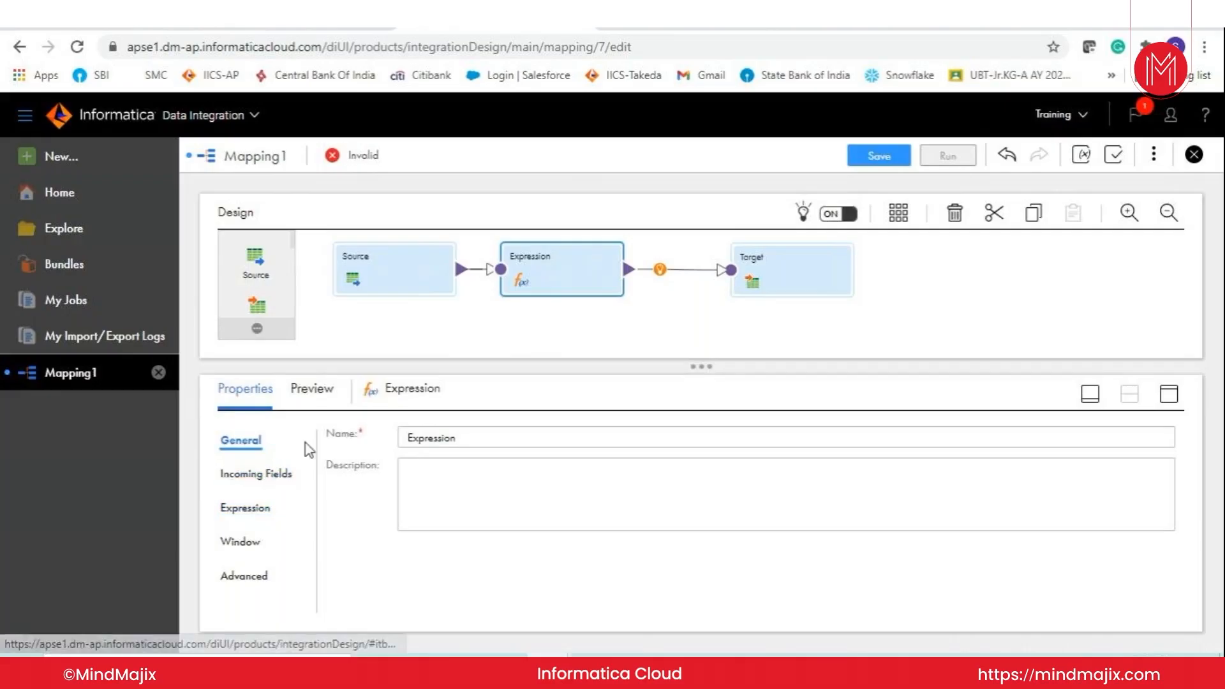
{"action": "left_click", "coordinate": [455, 436]}
{"action": "left_click_drag", "start_coordinate": [455, 436], "coordinate": [353, 459]}
{"action": "type", "text": "EXP"}
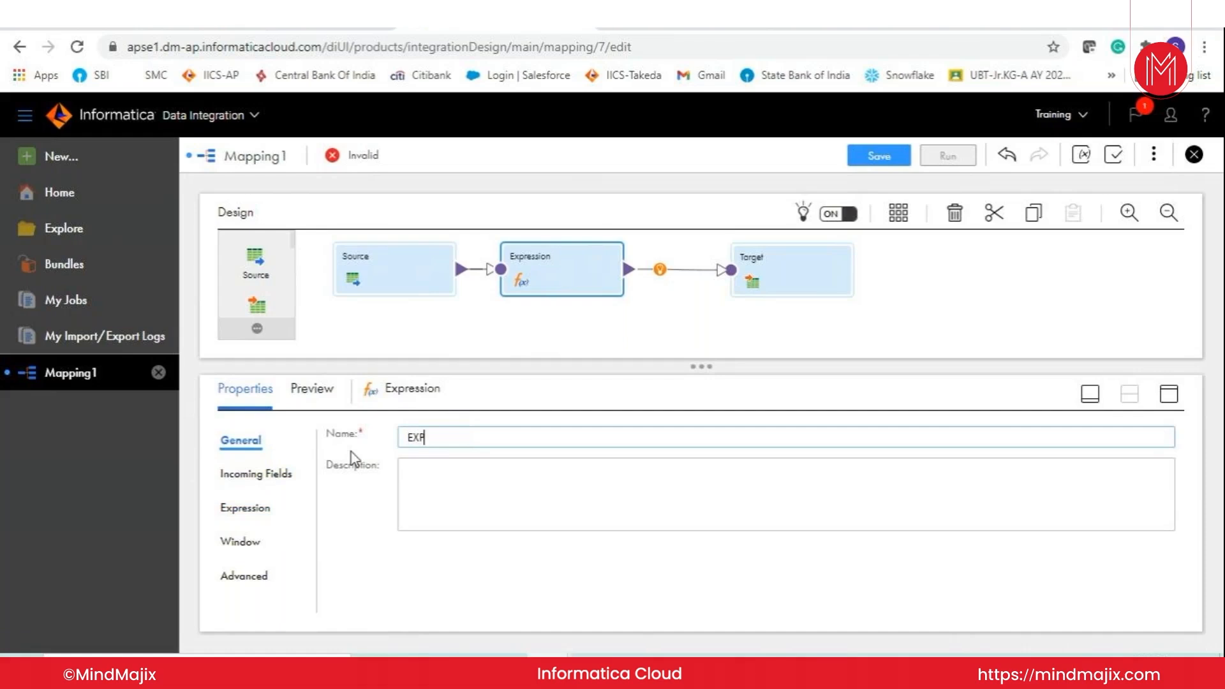
{"action": "type", "text": "_DEFAULTS"}
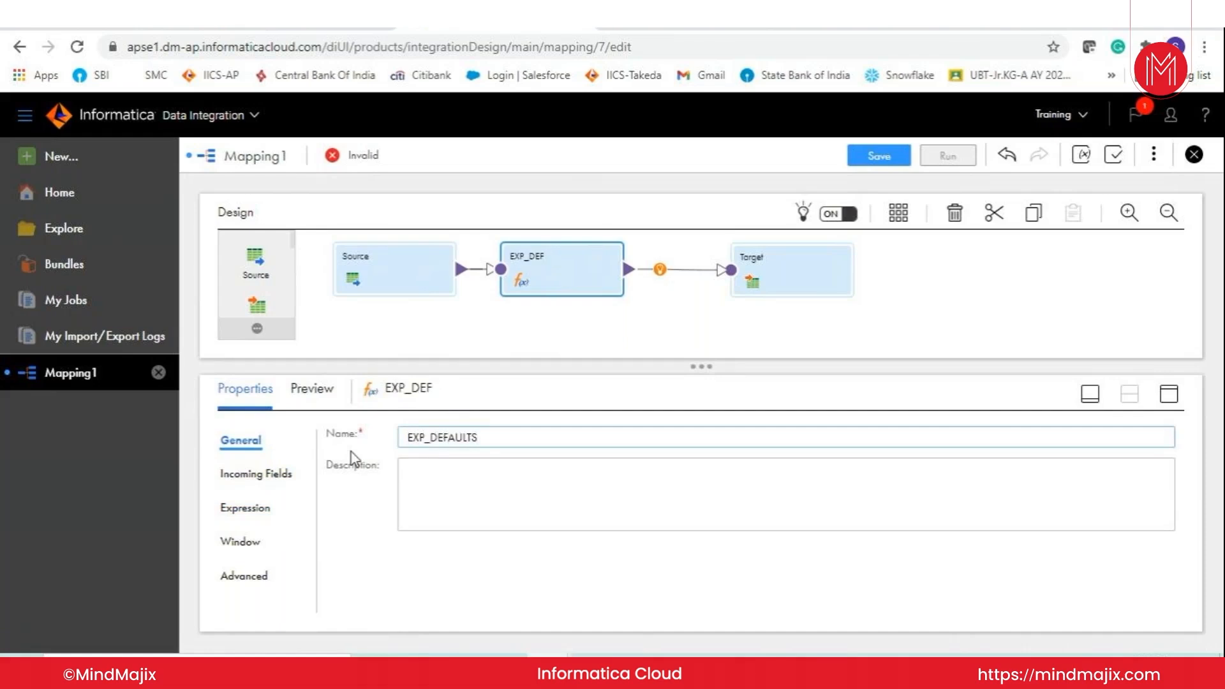
- Examine the incoming fields of EXP_DEFAULTS with the properties area maximized
{"action": "left_click", "coordinate": [278, 479]}
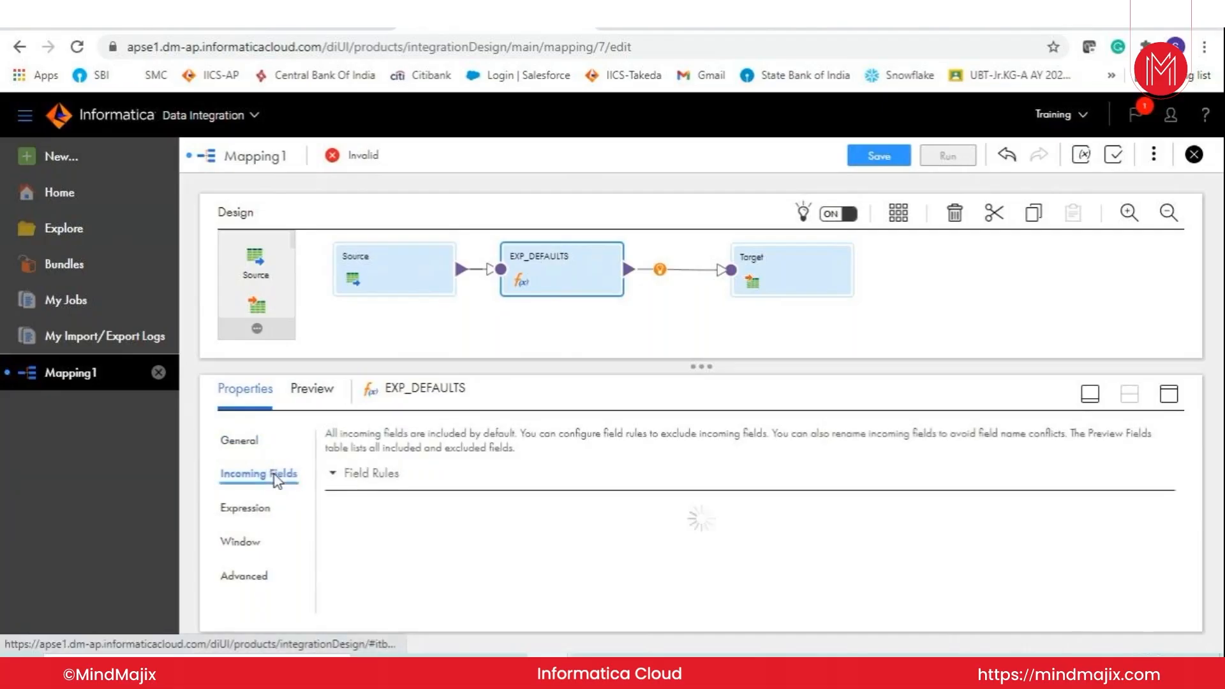
{"action": "left_click", "coordinate": [1171, 397]}
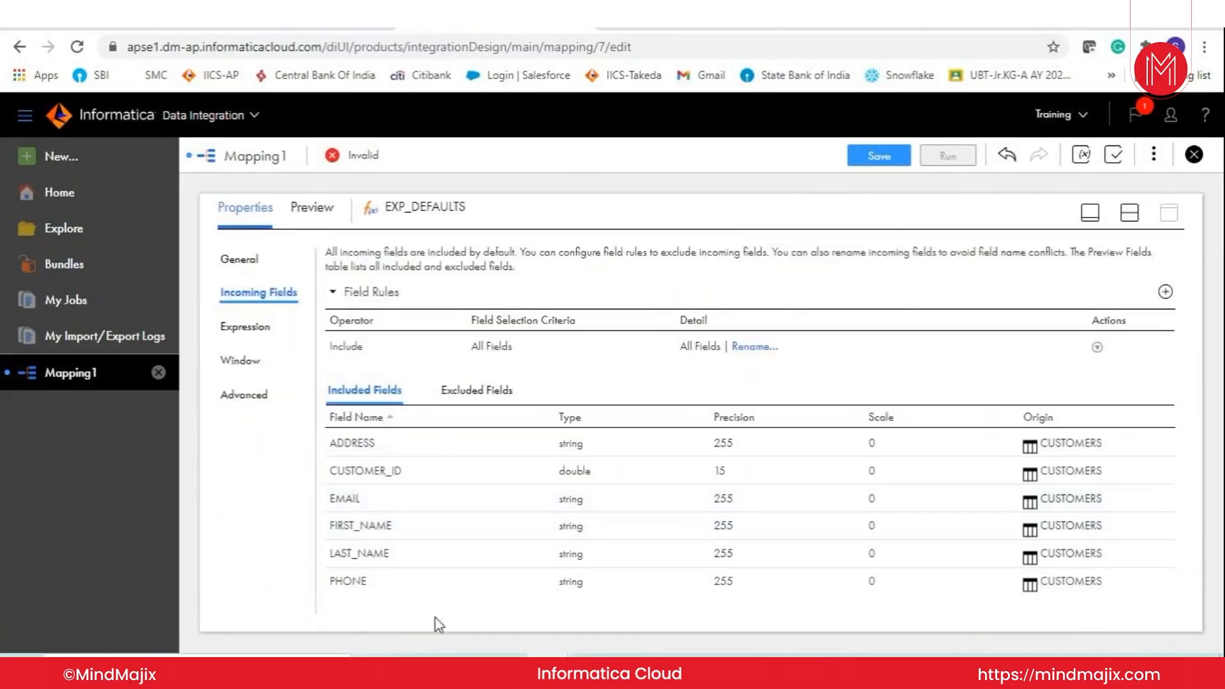
{"action": "left_click", "coordinate": [391, 418]}
- Start a new output field in the expression settings of EXP_DEFAULTS and name it EXP_FULL_NAME
{"action": "left_click", "coordinate": [259, 332]}
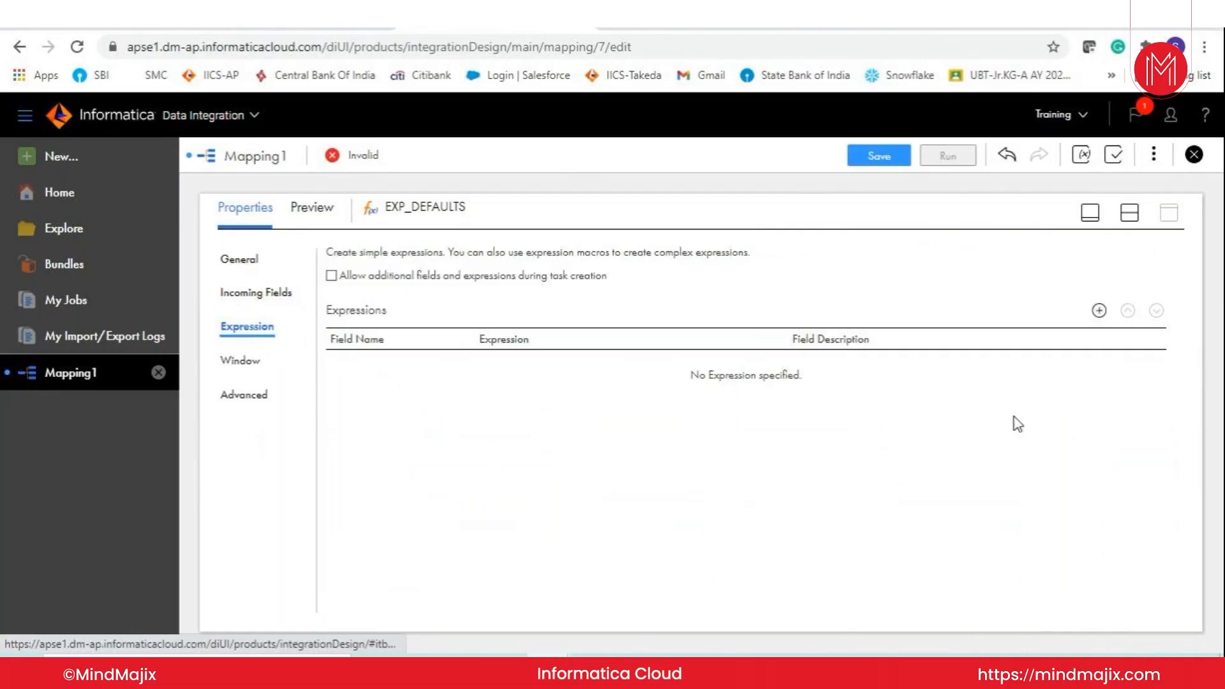
{"action": "left_click", "coordinate": [1099, 311]}
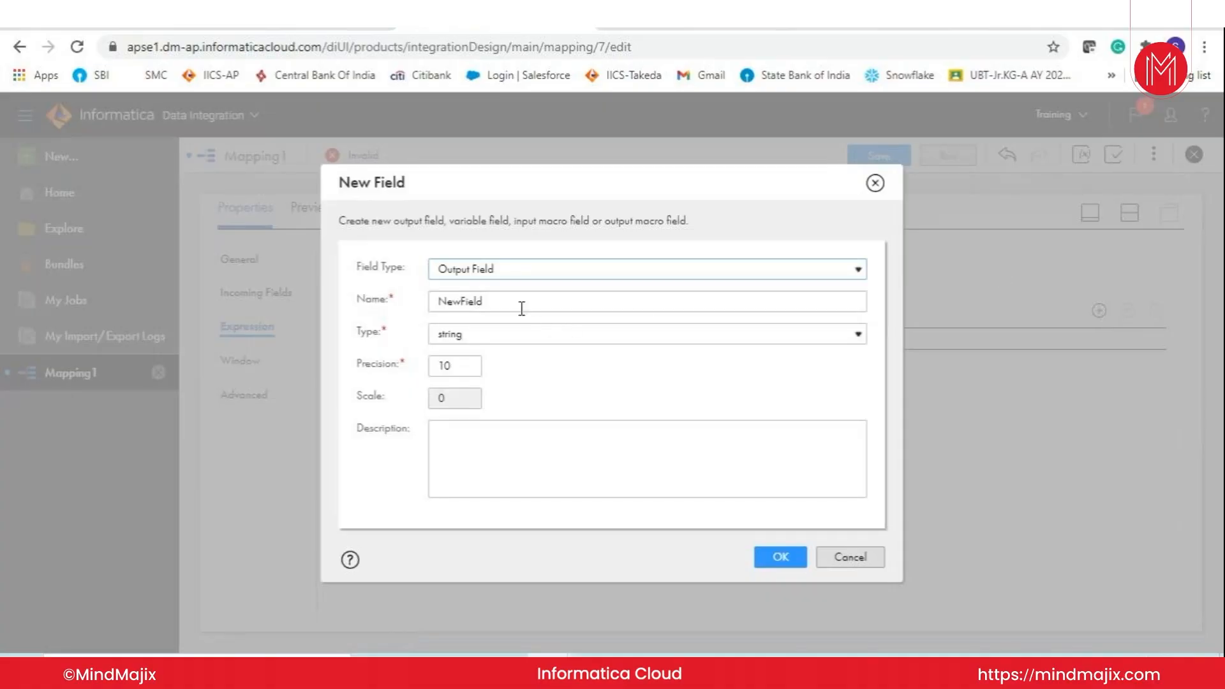
{"action": "left_click_drag", "start_coordinate": [498, 304], "coordinate": [410, 309]}
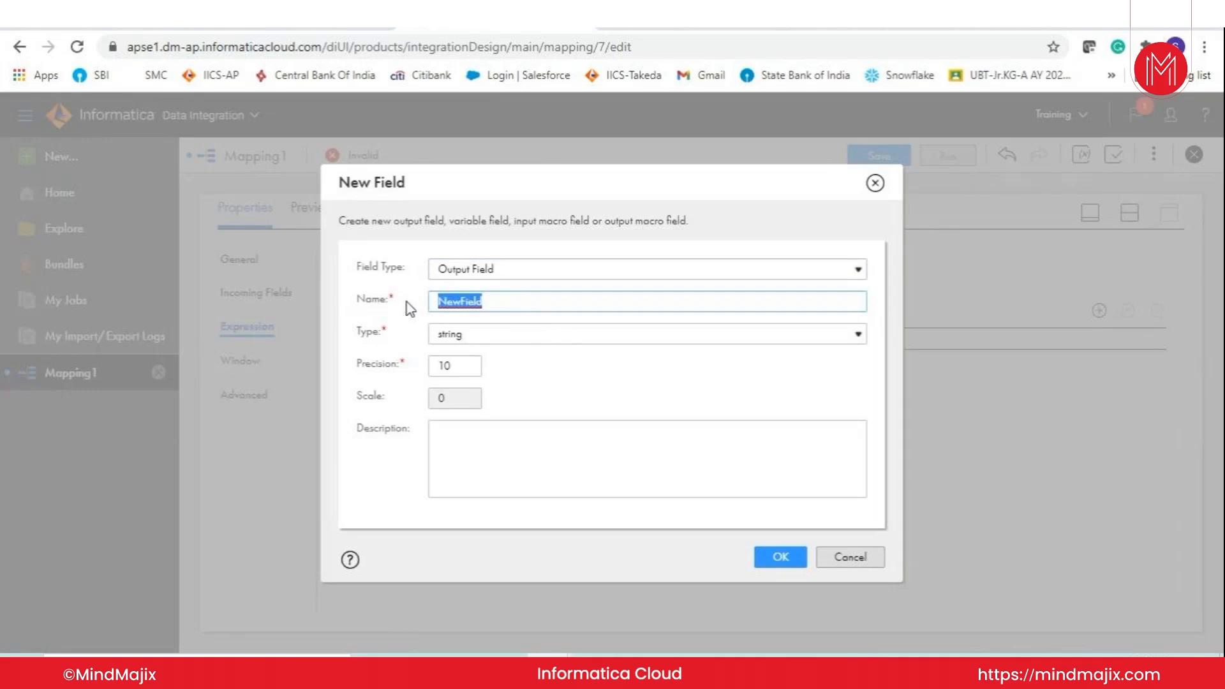
{"action": "type", "text": "EXP_FUL_NM"}
{"action": "key", "text": "BackSpace"}
{"action": "key", "text": "BackSpace"}
{"action": "key", "text": "BackSpace"}
{"action": "type", "text": "L_NAME"}
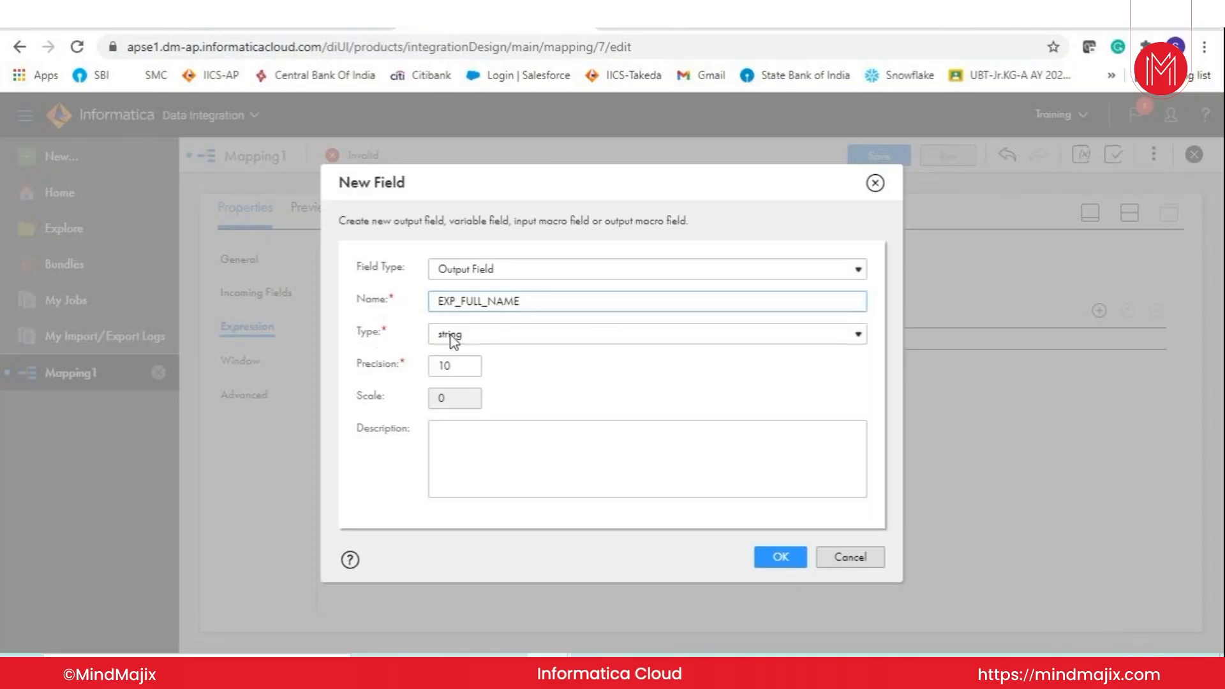
- Set the new field's precision to 50 and confirm its creation
{"action": "left_click", "coordinate": [459, 364]}
{"action": "left_click_drag", "start_coordinate": [459, 365], "coordinate": [431, 377]}
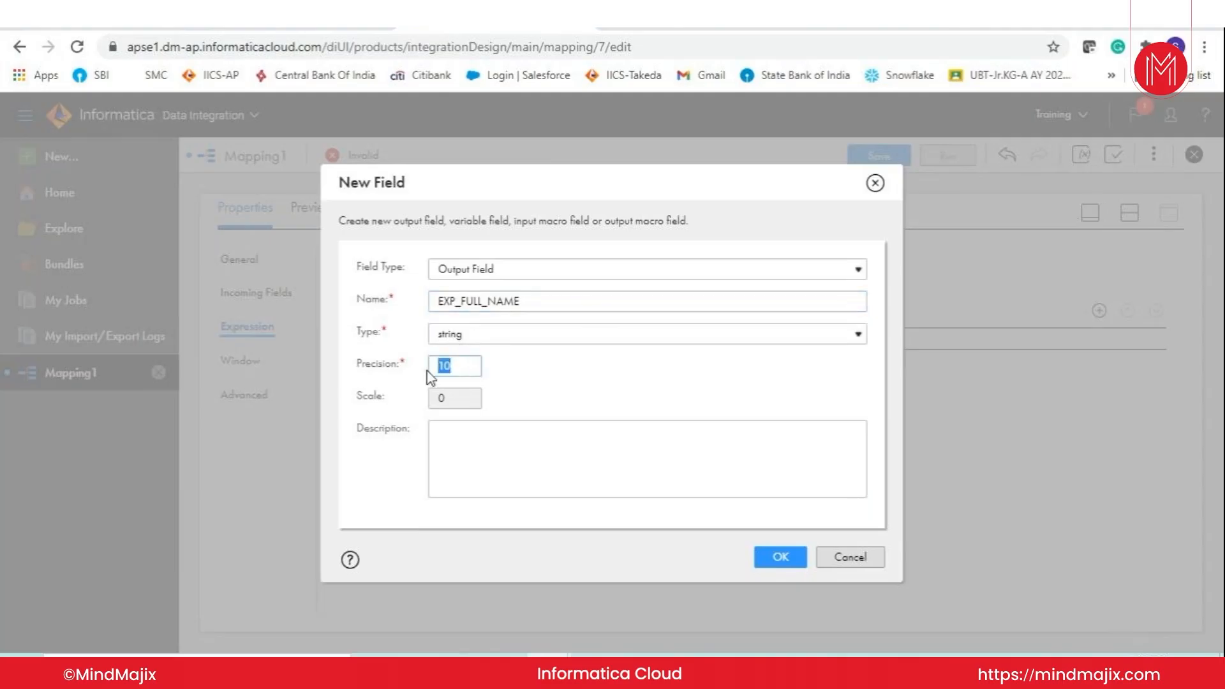
{"action": "type", "text": "50"}
{"action": "left_click", "coordinate": [774, 560]}
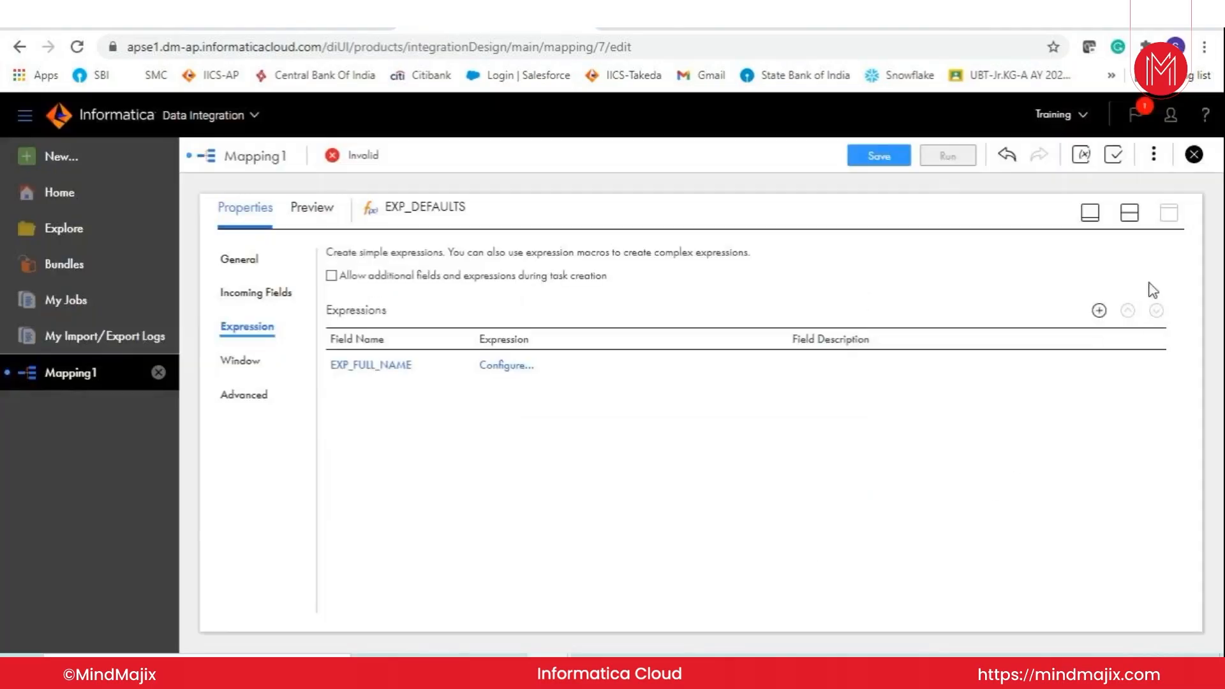
- Add a string output field named EXP_CREATED_BY with precision 20 to EXP_DEFAULTS
{"action": "left_click", "coordinate": [1099, 311]}
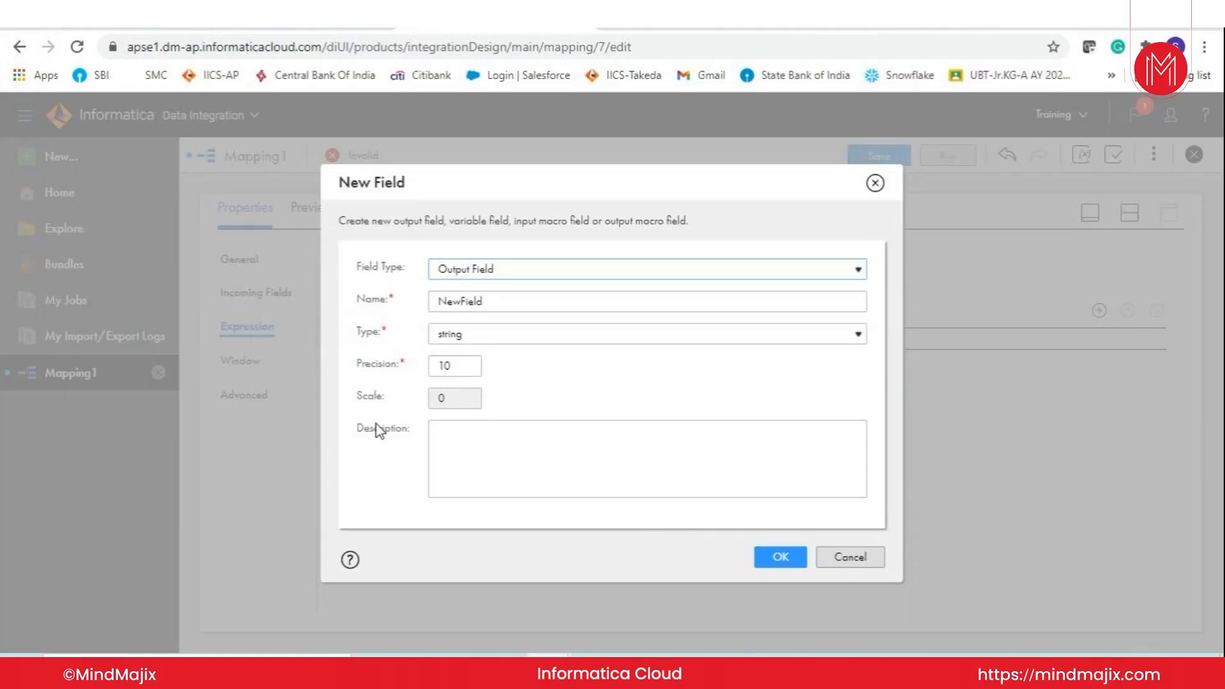
{"action": "key", "text": "Down"}
{"action": "key", "text": "Up"}
{"action": "left_click", "coordinate": [459, 300]}
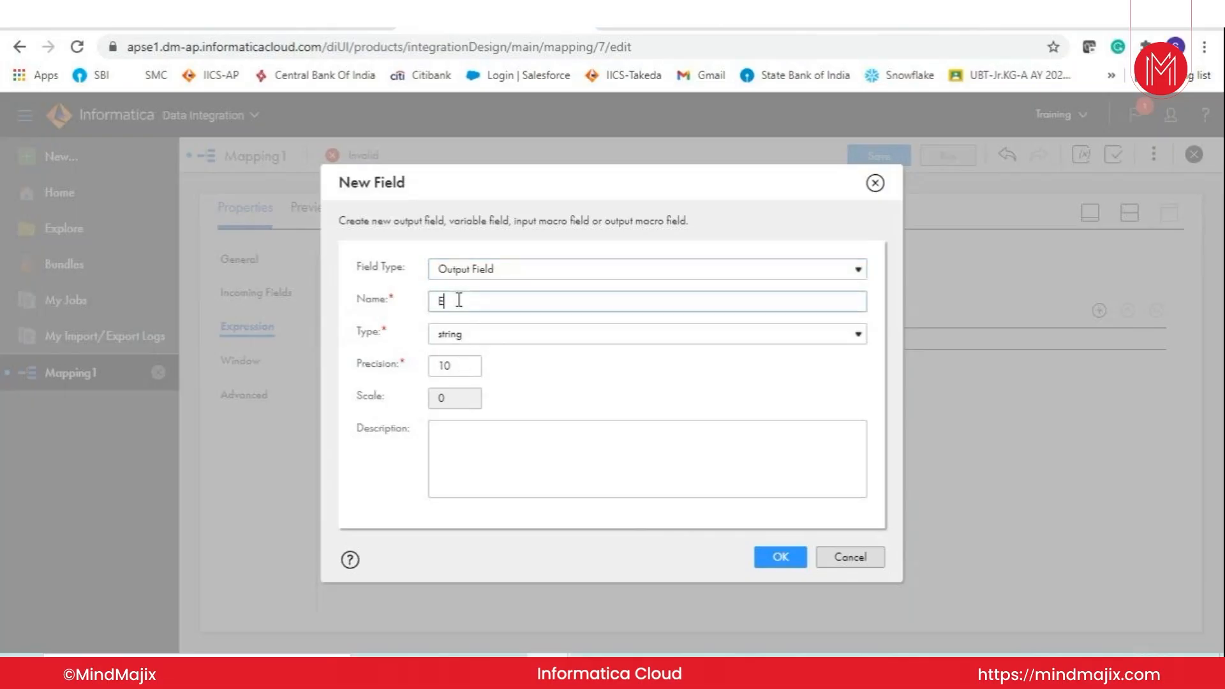
{"action": "type", "text": "EXP_CREATED_BY"}
{"action": "double_click", "coordinate": [444, 365]}
{"action": "type", "text": "20"}
{"action": "left_click", "coordinate": [781, 562]}
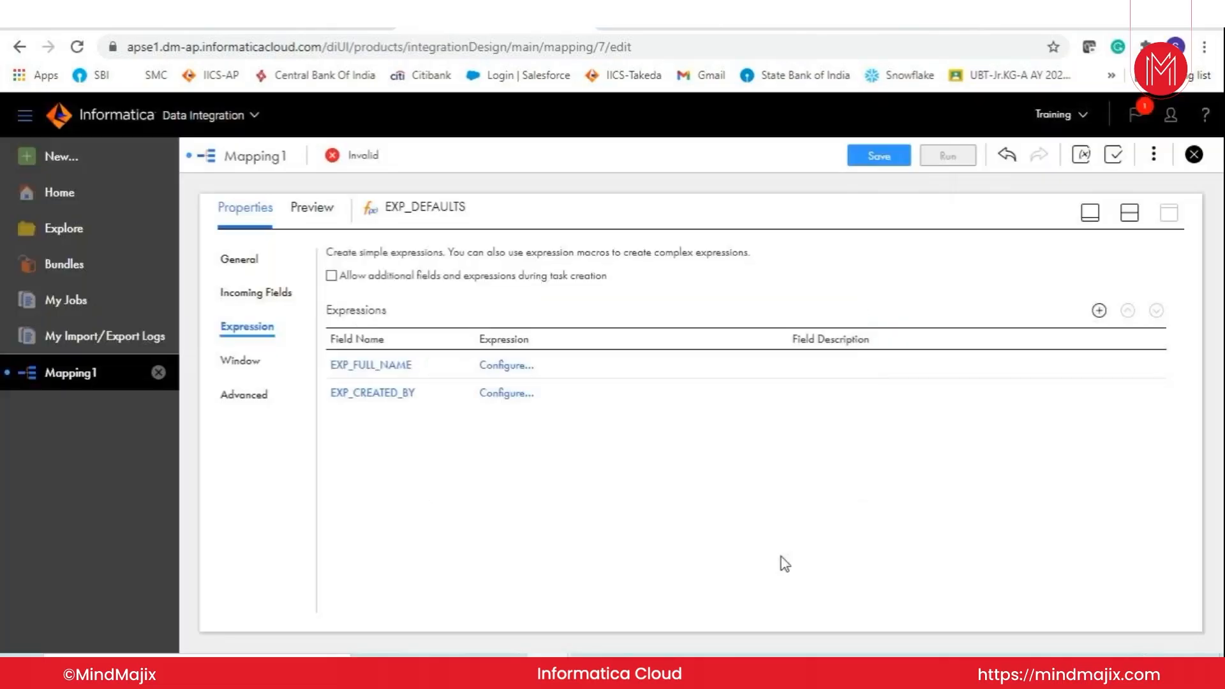
- Add an output field named EXP_CREATED_DATE of type date/time to EXP_DEFAULTS
{"action": "left_click", "coordinate": [1099, 311]}
{"action": "left_click_drag", "start_coordinate": [488, 302], "coordinate": [424, 311]}
{"action": "type", "text": "EXP_CREATED_DATE"}
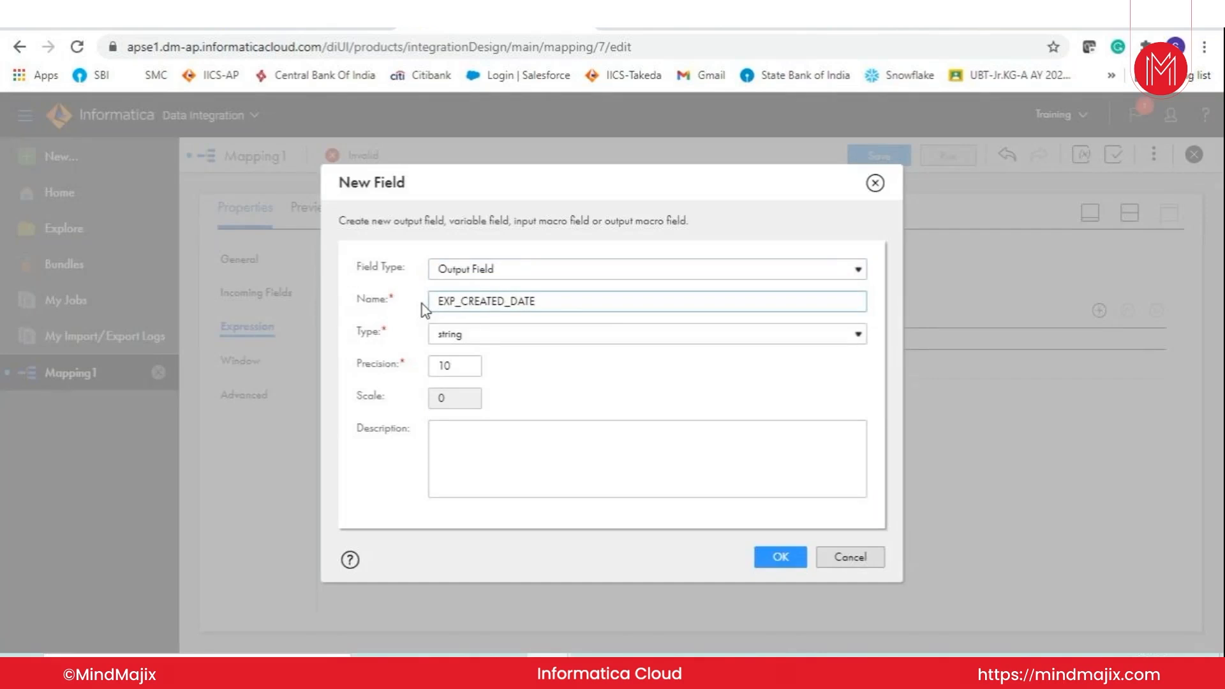
{"action": "left_click", "coordinate": [475, 336]}
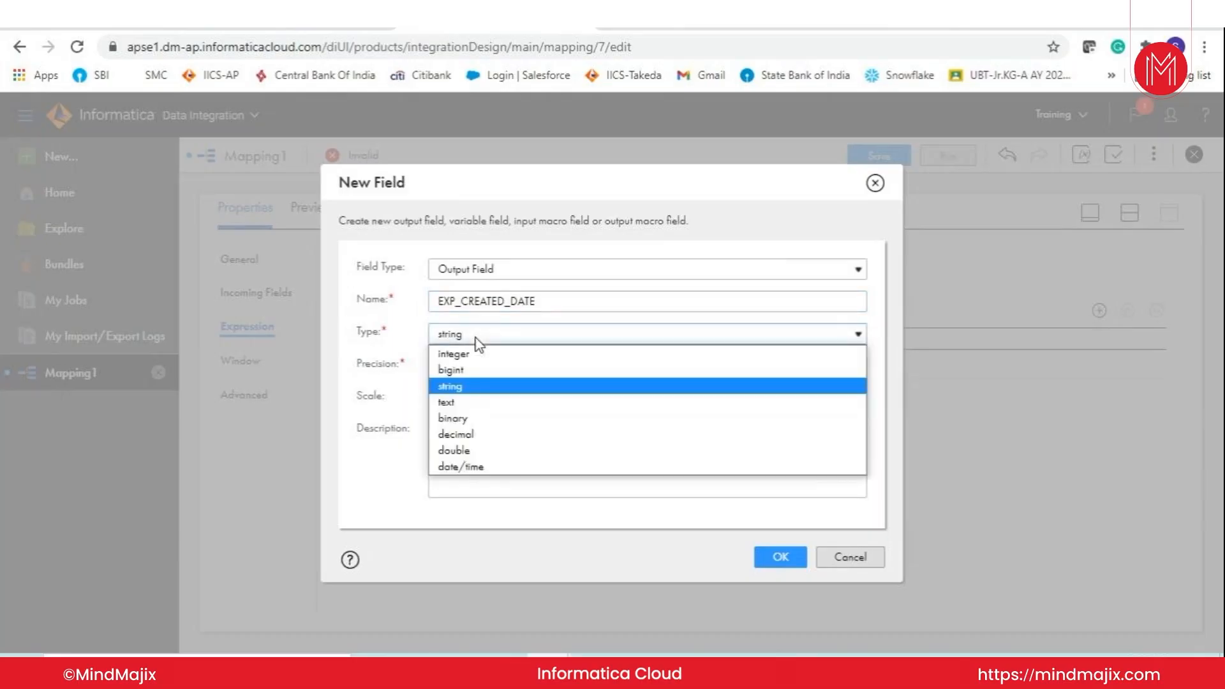
{"action": "left_click", "coordinate": [474, 465]}
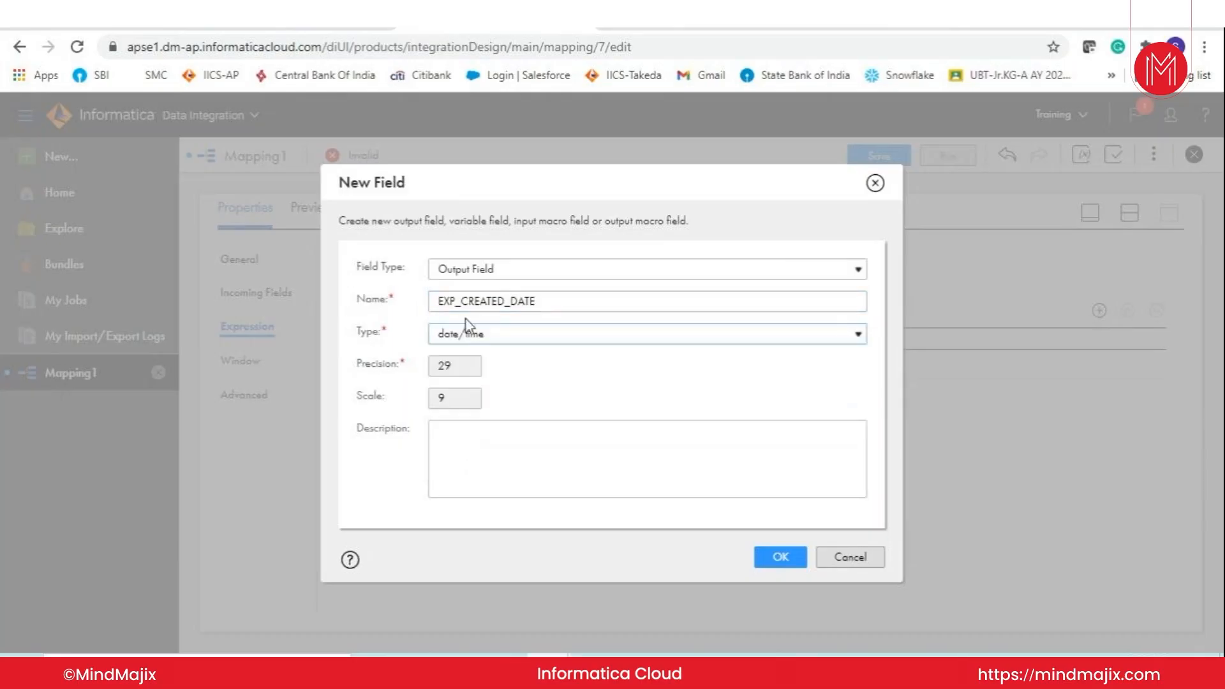
{"action": "left_click", "coordinate": [779, 560]}
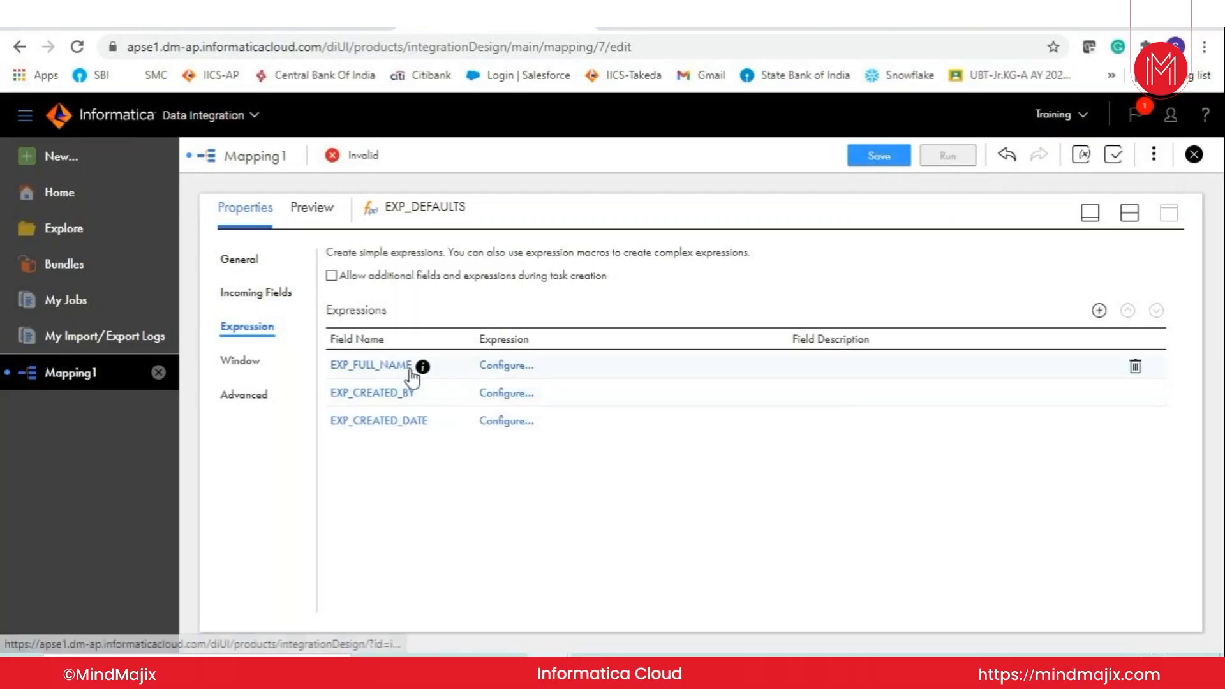
- Set the EXP_FULL_NAME expression to FIRST_NAME||' '||LAST_NAME and confirm it
{"action": "left_click", "coordinate": [512, 366]}
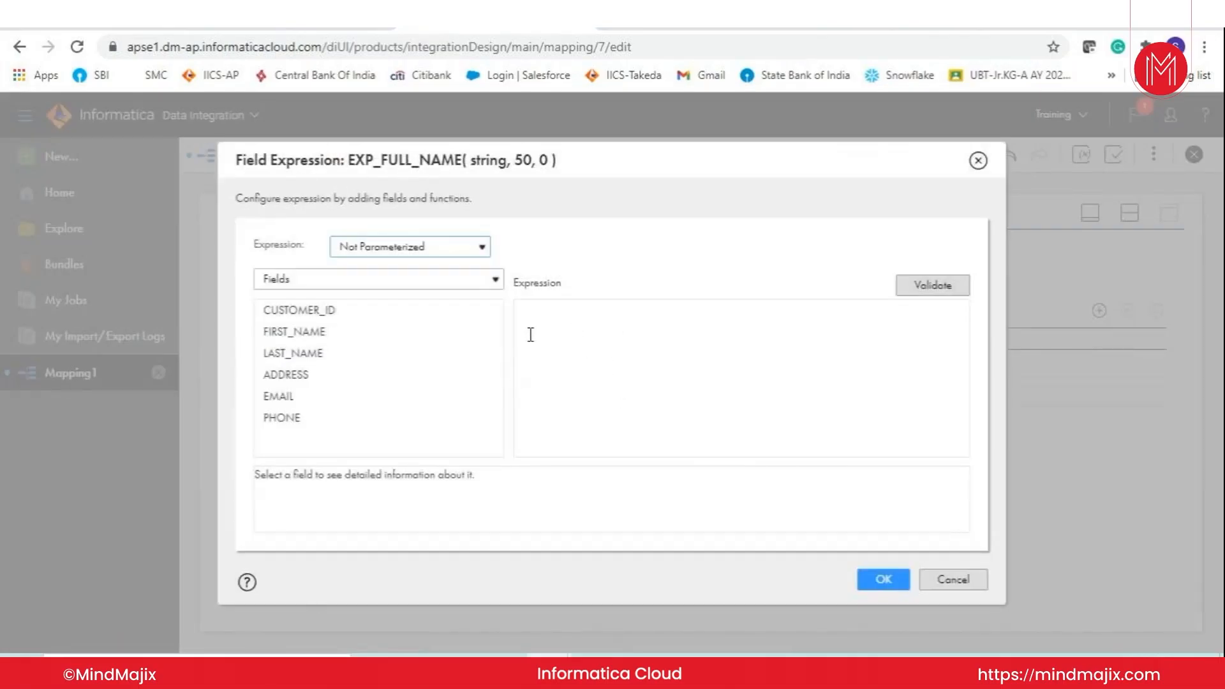
{"action": "left_click", "coordinate": [532, 315]}
{"action": "mouse_move", "coordinate": [451, 345]}
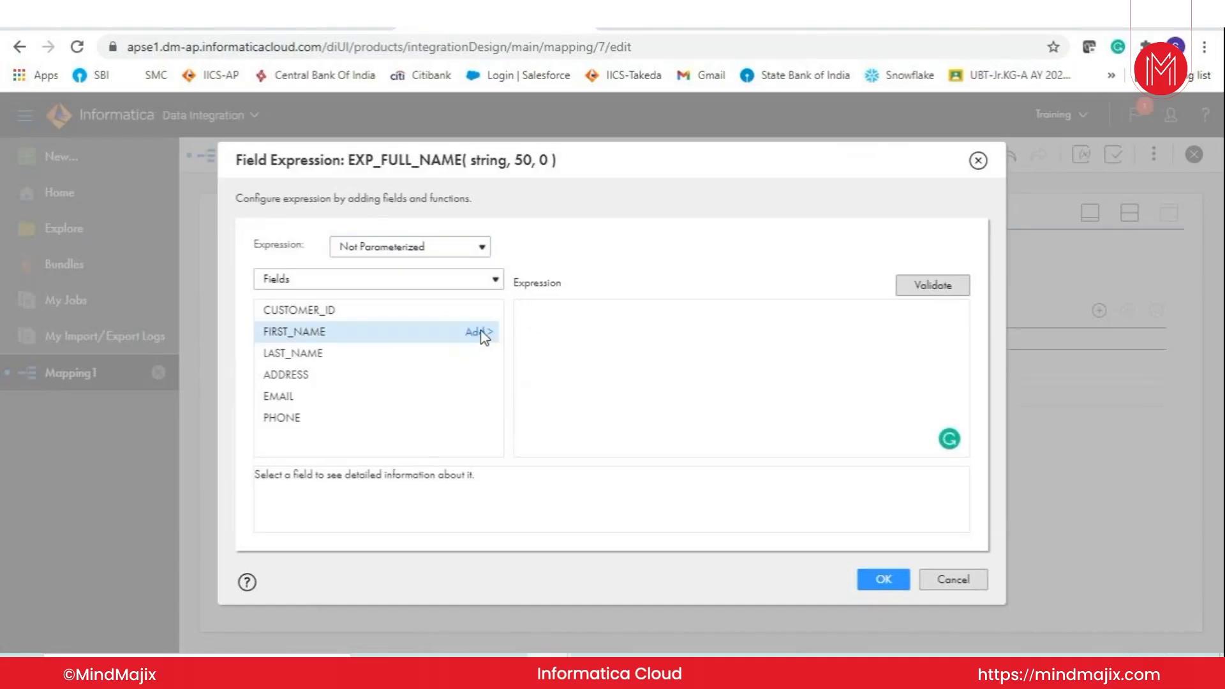
{"action": "left_click", "coordinate": [479, 332]}
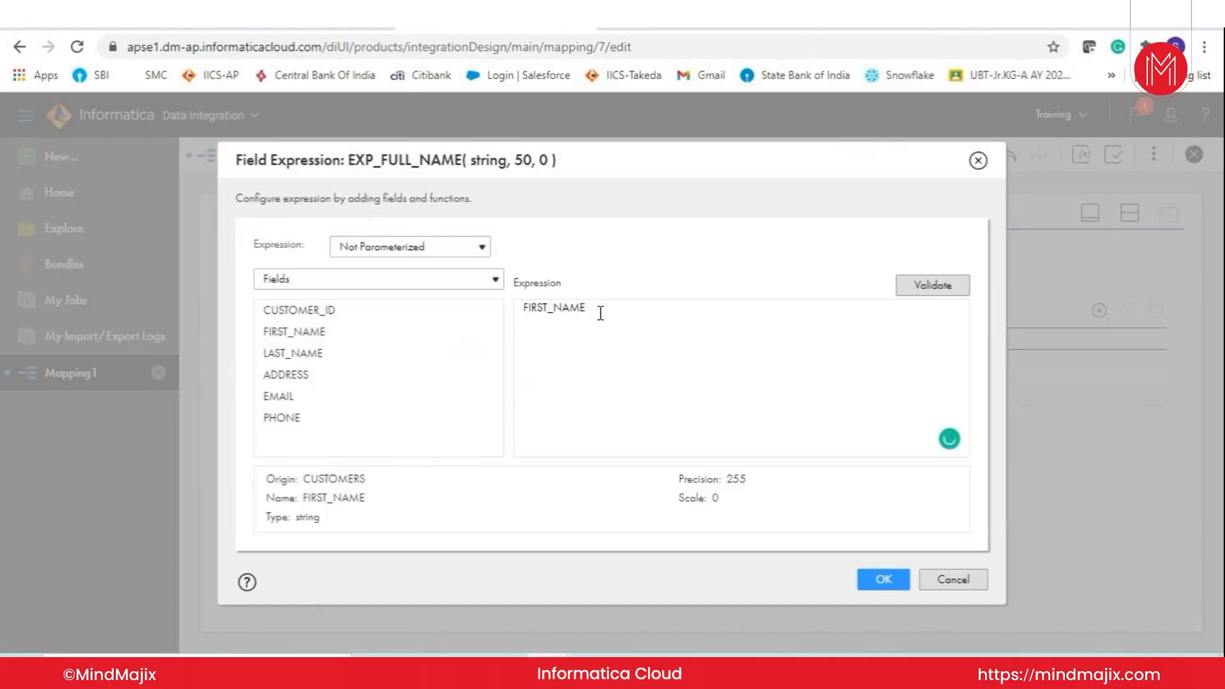
{"action": "type", "text": "||' '||LAST_NAME"}
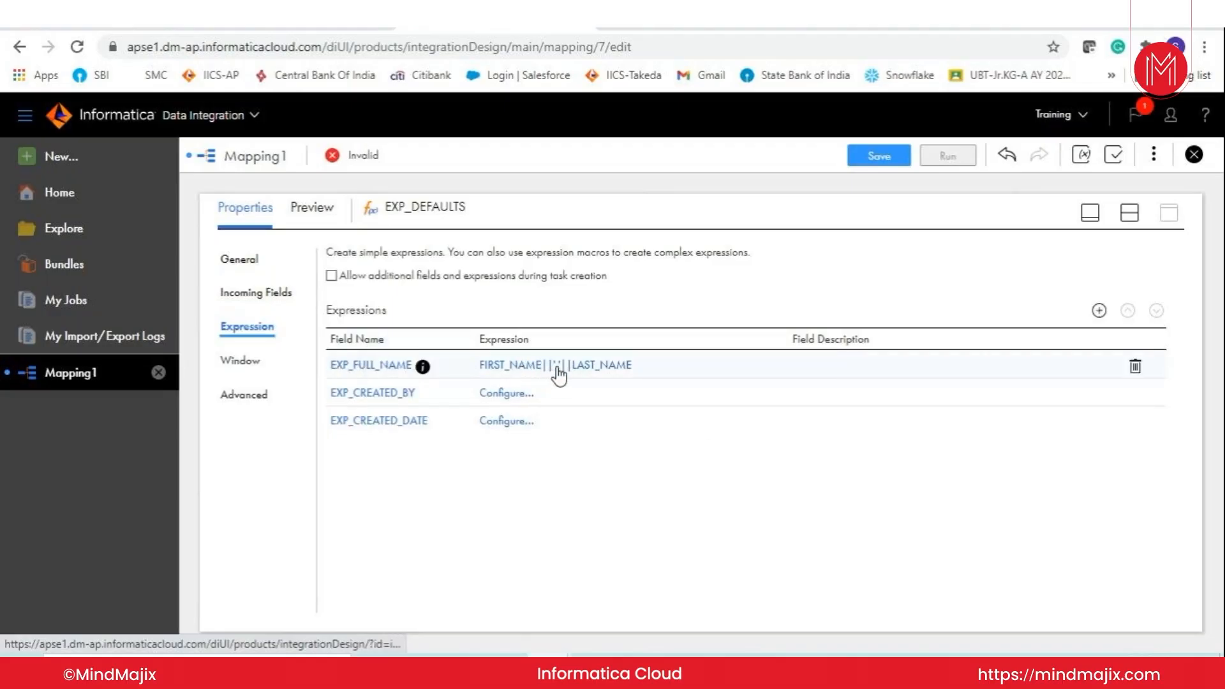
- Try inserting the built-in string function Concat into the EXP_FULL_NAME expression, remove it, and keep the expression without it
{"action": "left_click", "coordinate": [558, 366]}
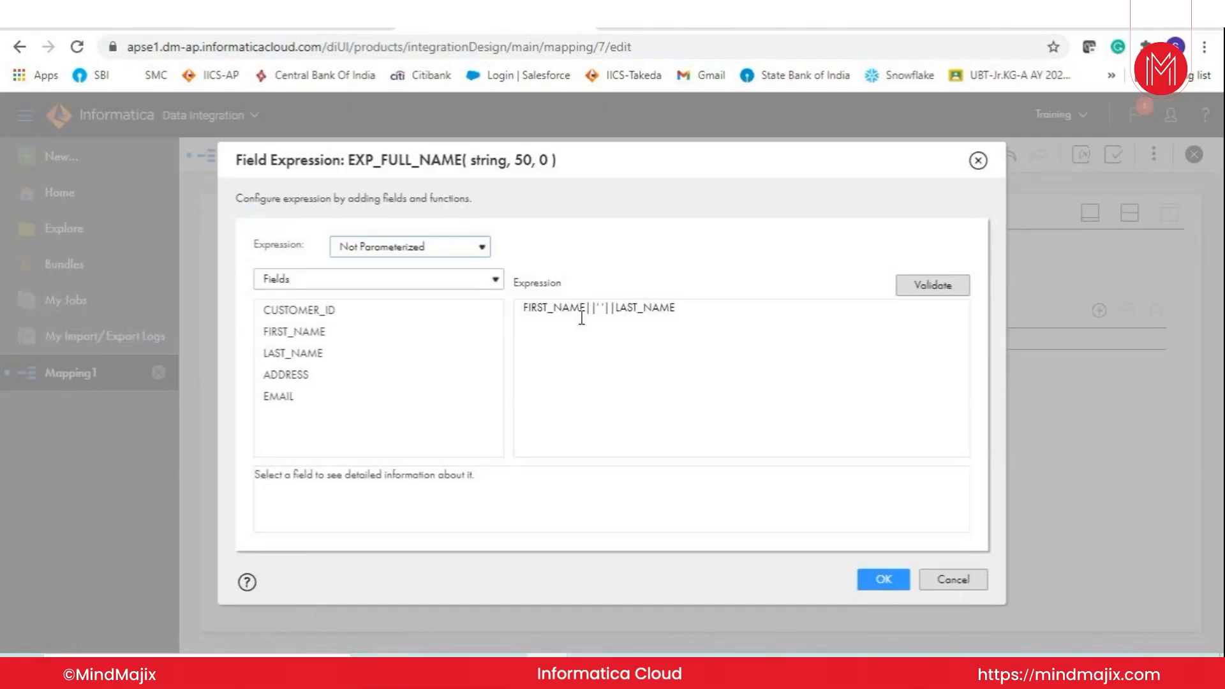
{"action": "left_click", "coordinate": [472, 279]}
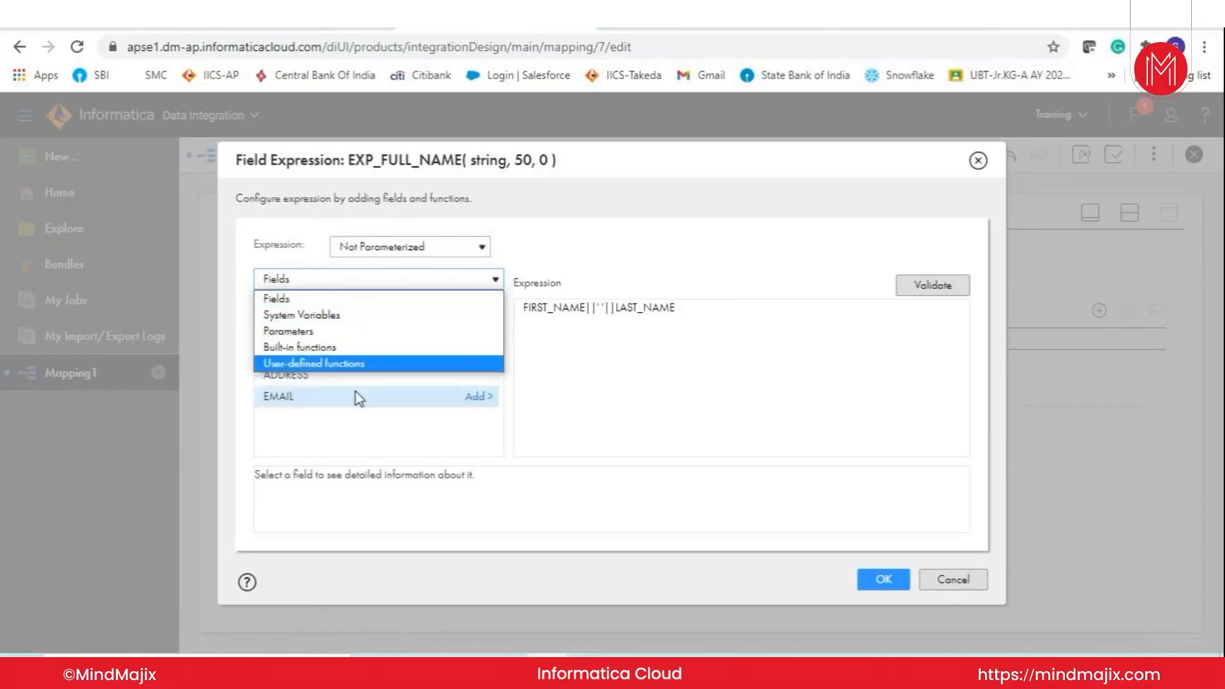
{"action": "left_click", "coordinate": [330, 350]}
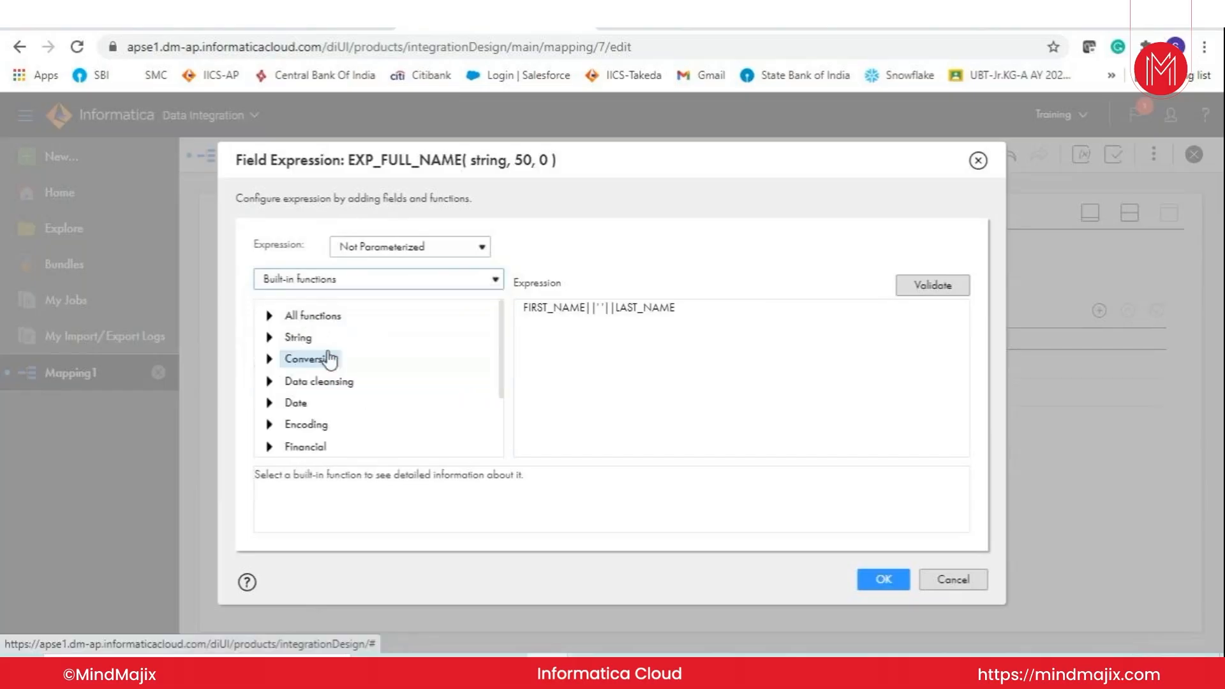
{"action": "left_click", "coordinate": [270, 338]}
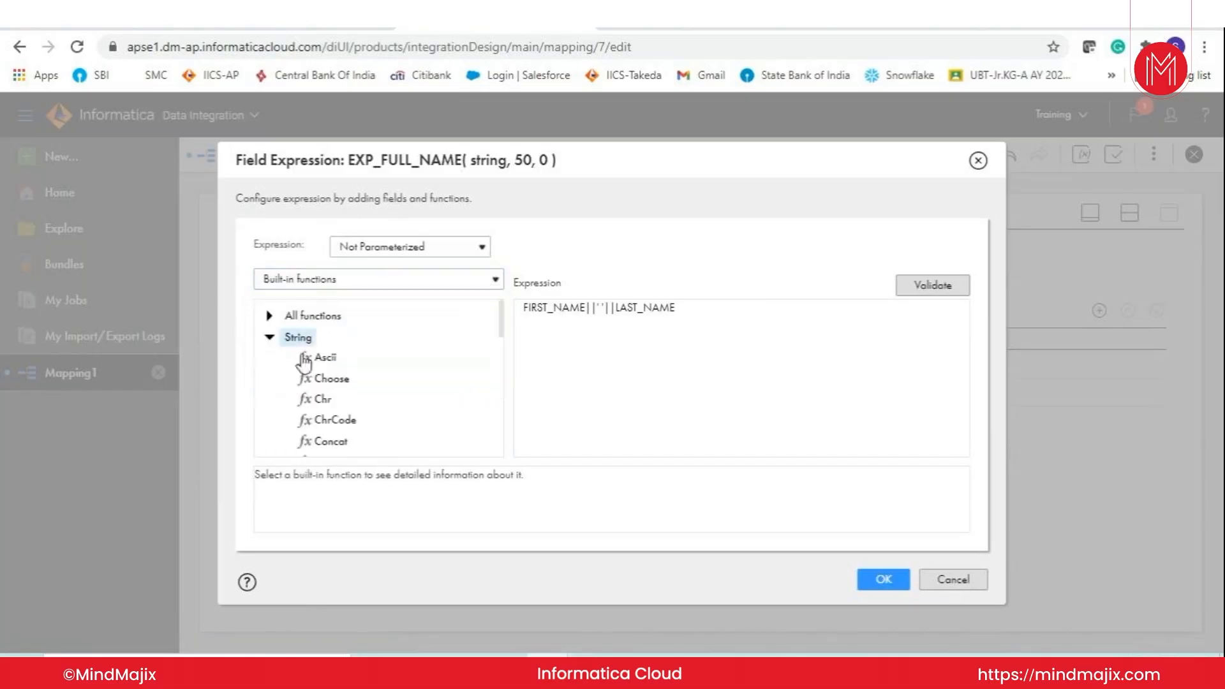
{"action": "double_click", "coordinate": [340, 445]}
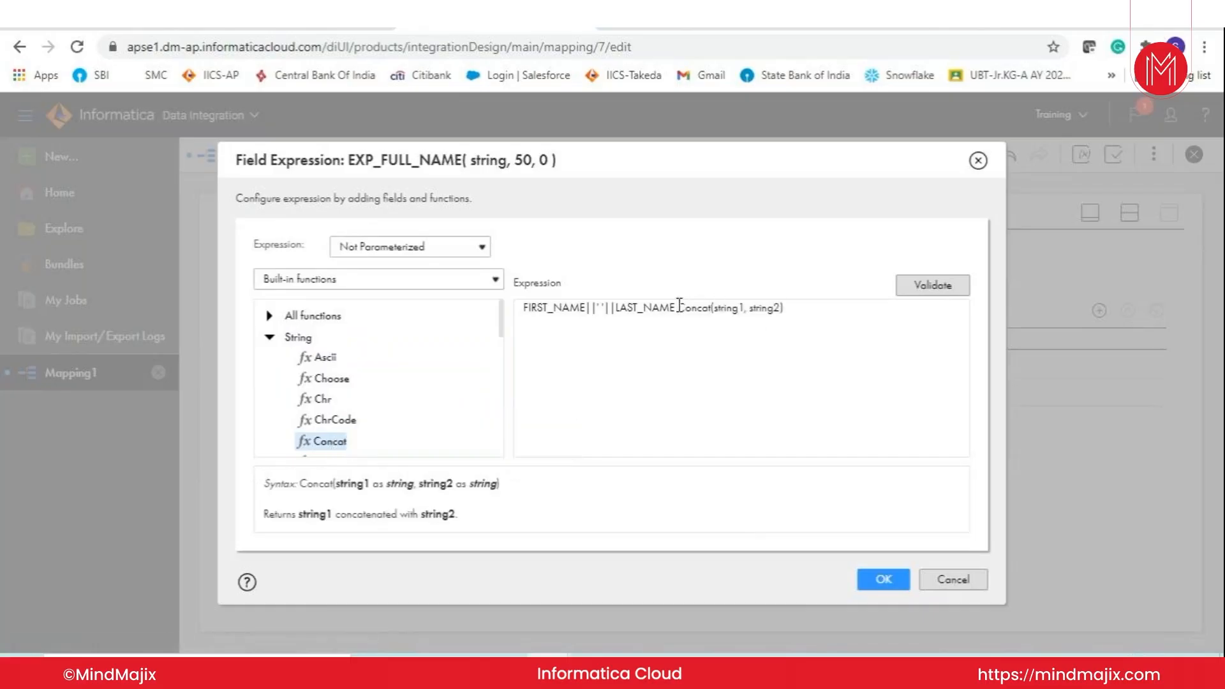
{"action": "left_click_drag", "start_coordinate": [677, 308], "coordinate": [789, 305]}
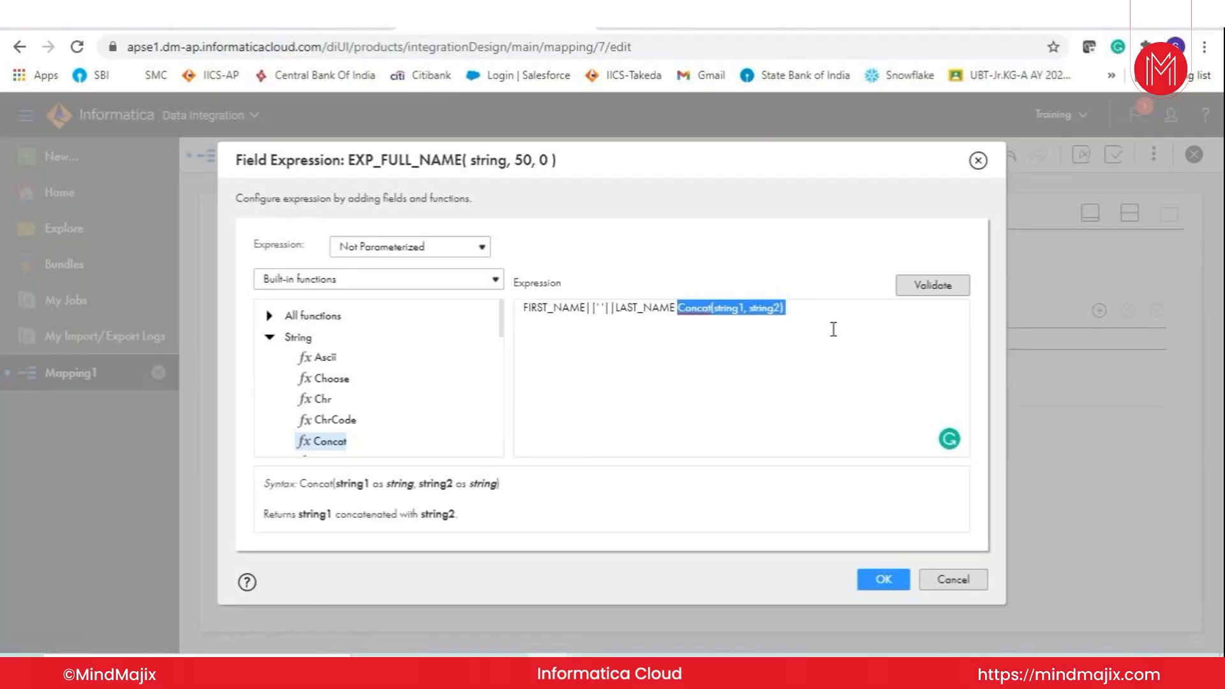
{"action": "key", "text": "BackSpace"}
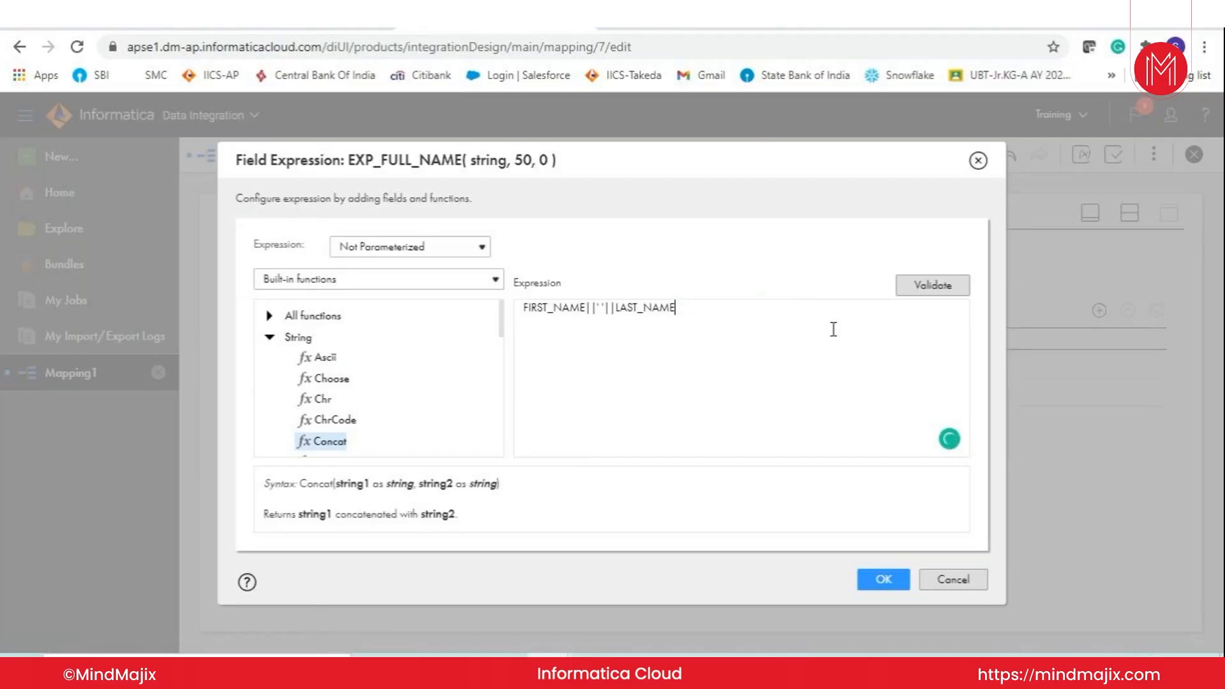
{"action": "left_click", "coordinate": [393, 281]}
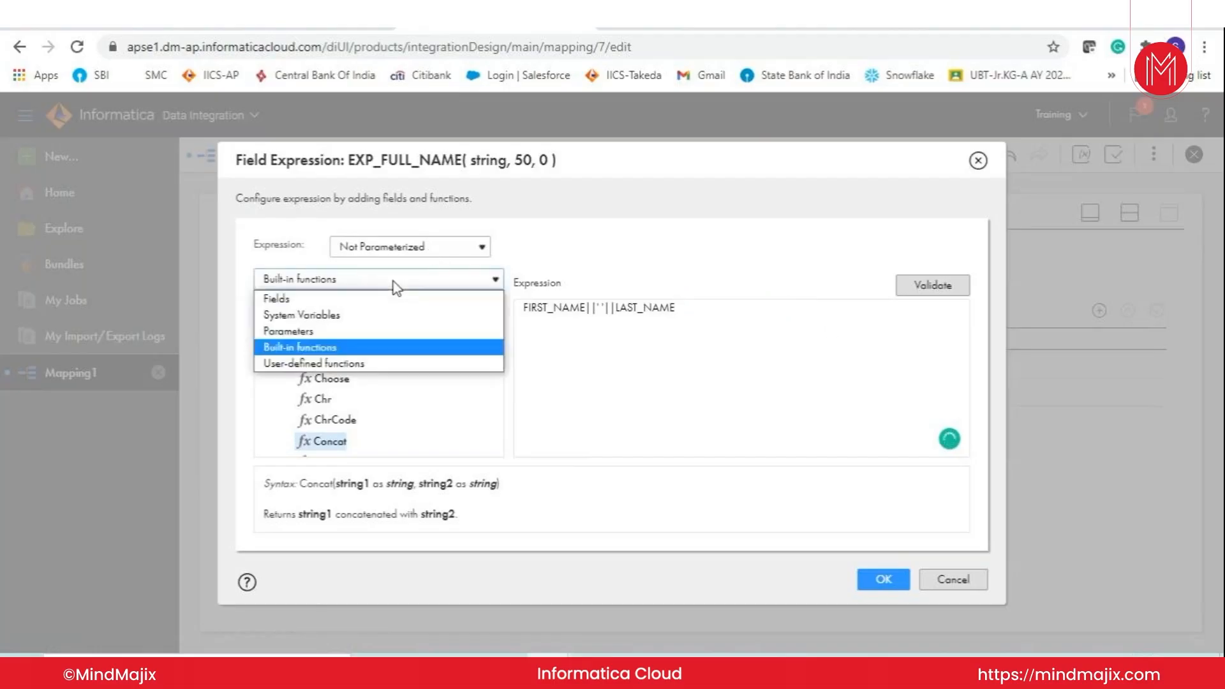
{"action": "left_click", "coordinate": [343, 301]}
{"action": "left_click_drag", "start_coordinate": [676, 307], "coordinate": [492, 312]}
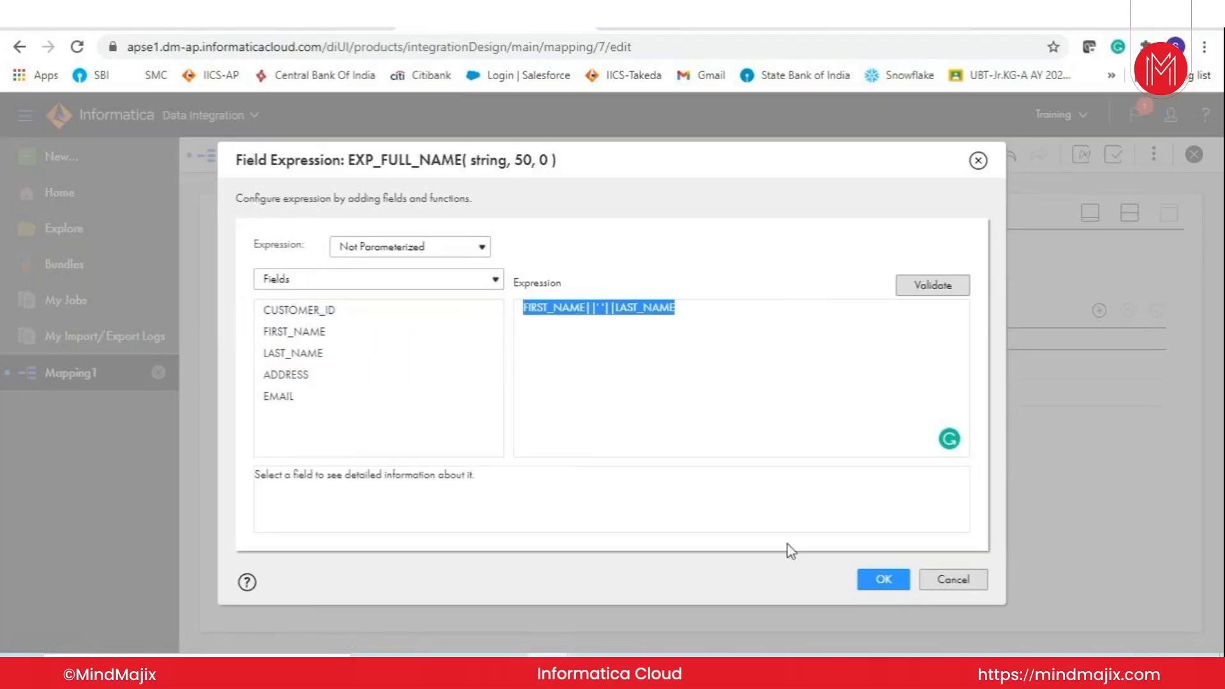
{"action": "left_click", "coordinate": [883, 590]}
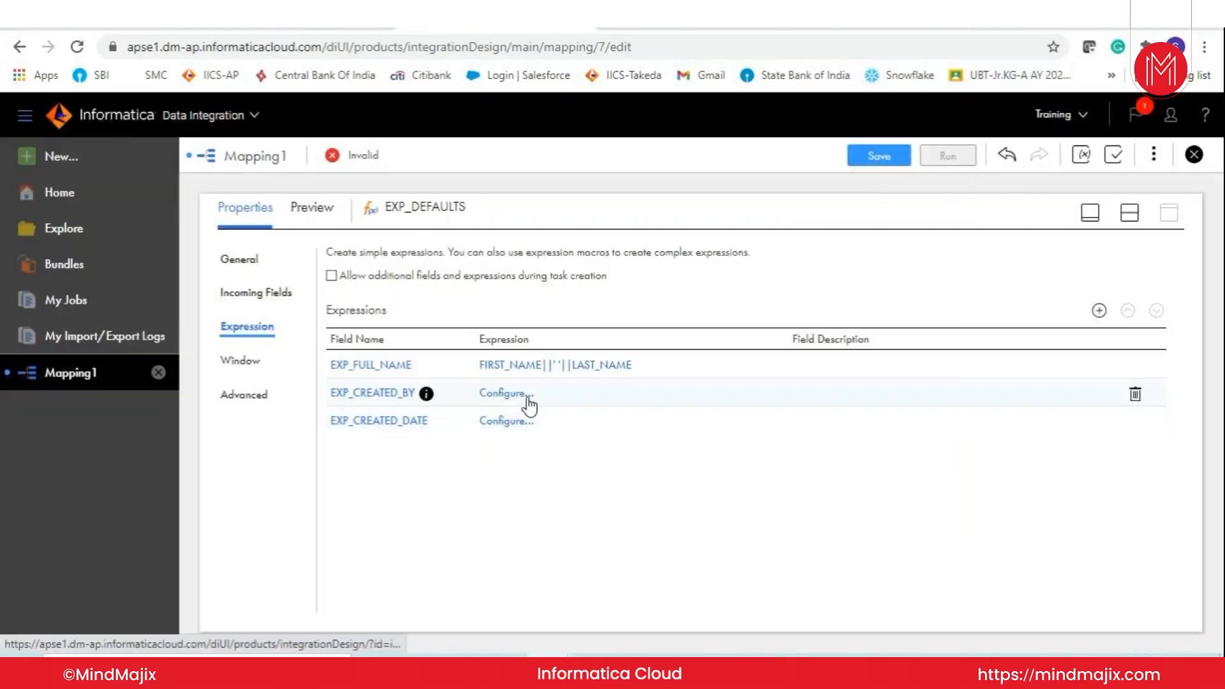
- Set the EXP_CREATED_BY expression to the constant 'ETL_DEVELOPER', validate it and confirm
{"action": "left_click", "coordinate": [500, 395]}
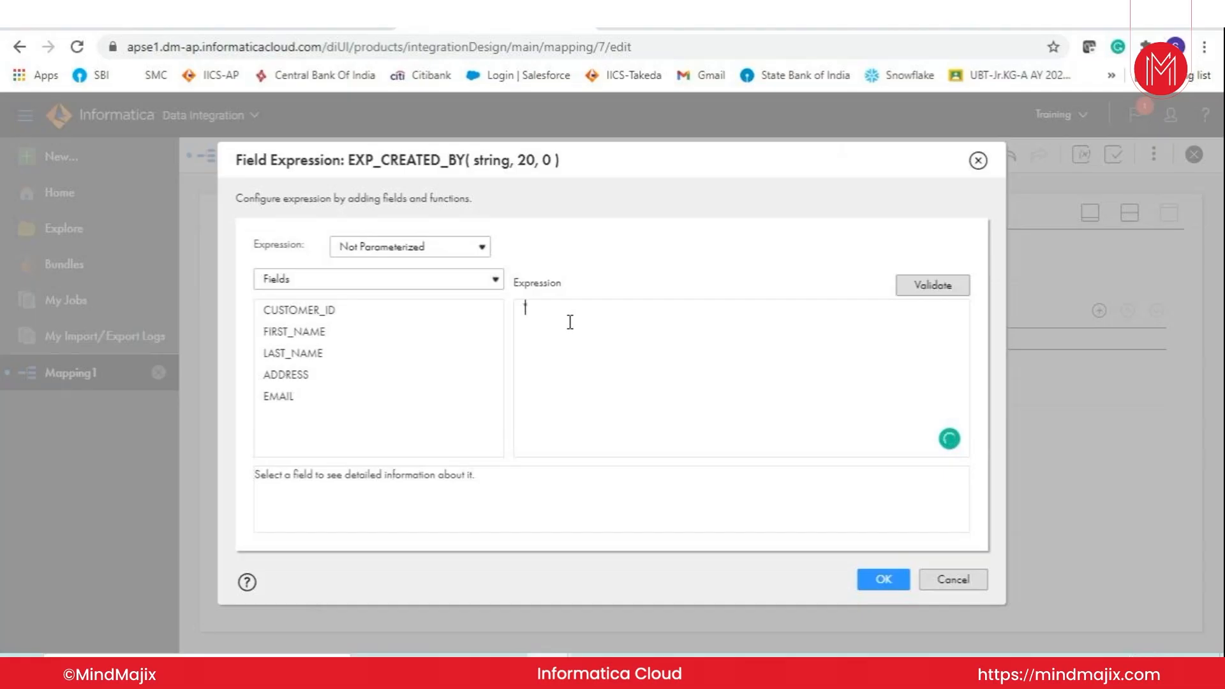
{"action": "type", "text": "'ETL_DEVELOPER"}
{"action": "left_click", "coordinate": [944, 292]}
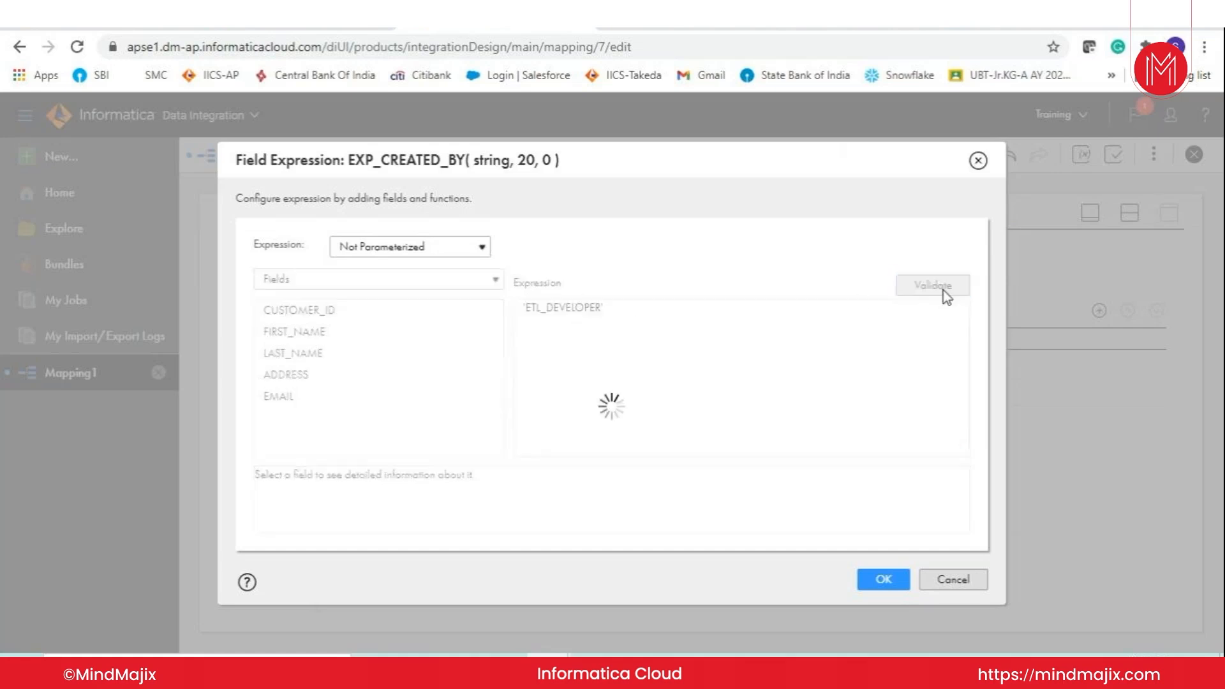
{"action": "left_click", "coordinate": [874, 604]}
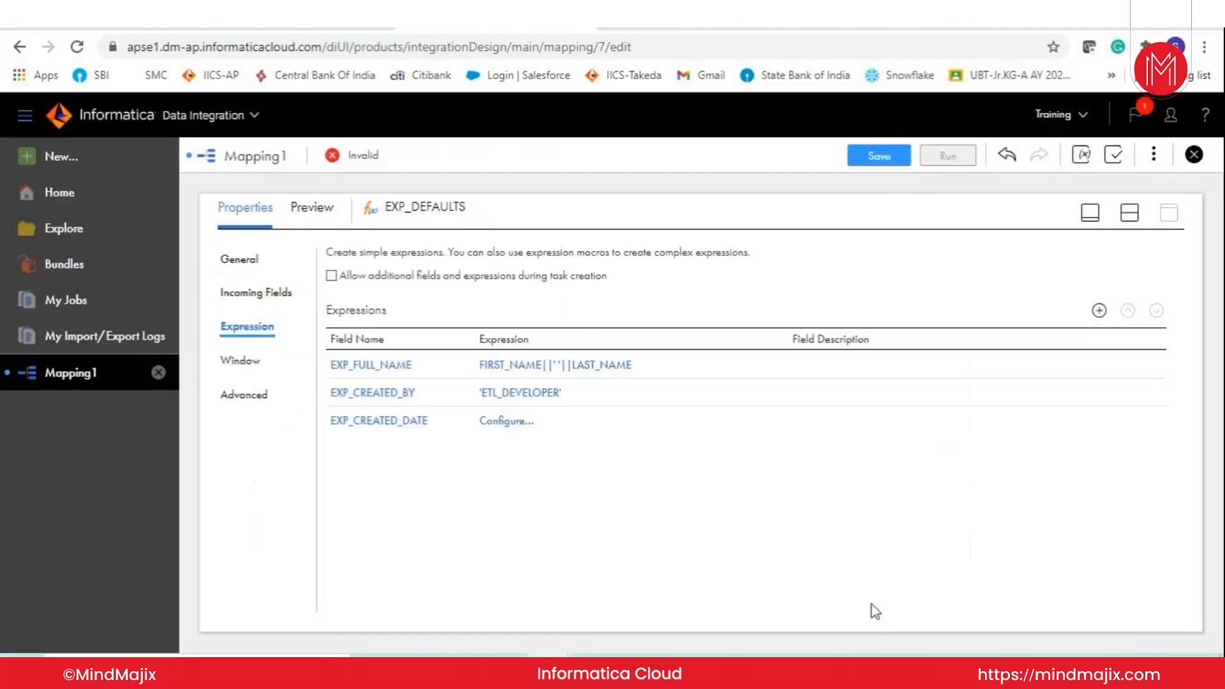
- Set the EXP_CREATED_DATE expression to SYSDATE, validate it and confirm
{"action": "left_click", "coordinate": [515, 422]}
{"action": "left_click", "coordinate": [587, 304]}
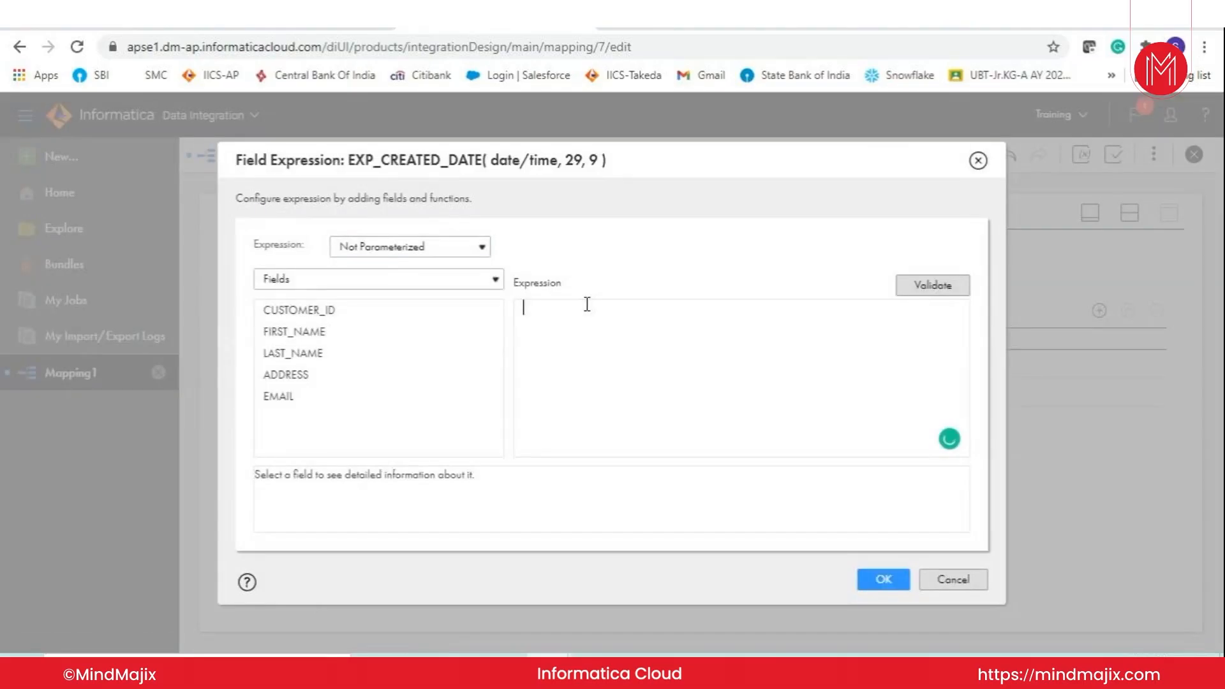
{"action": "type", "text": "SYSDATE"}
{"action": "left_click", "coordinate": [930, 284]}
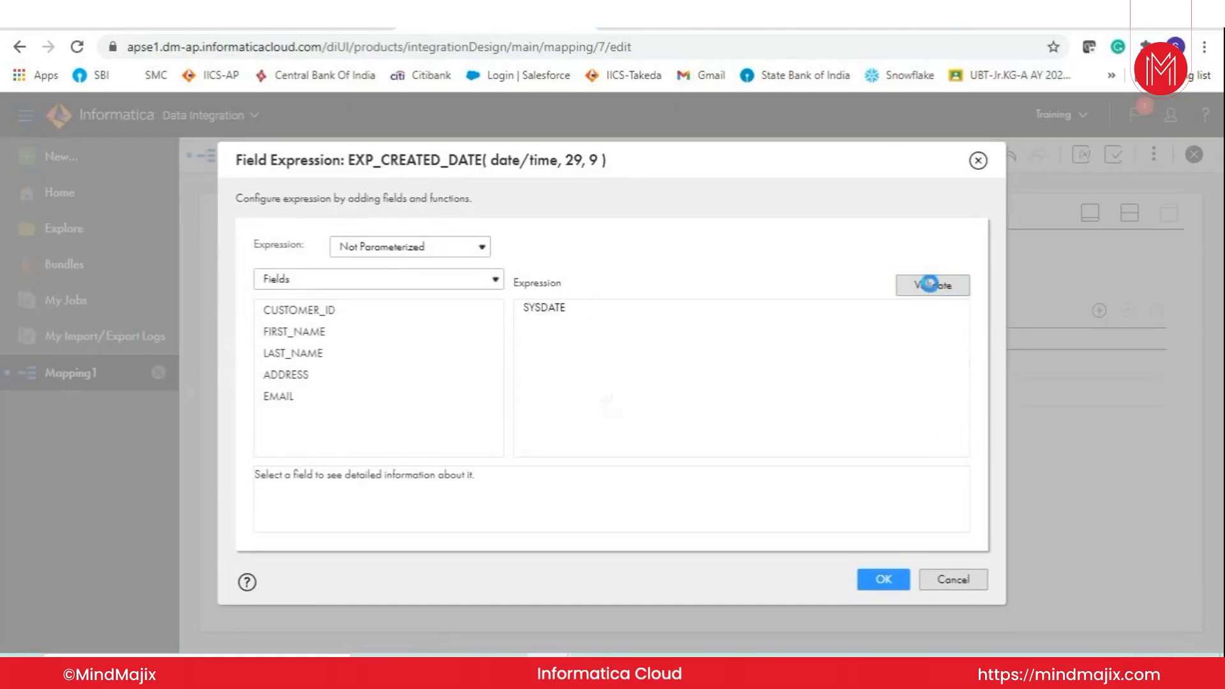
{"action": "left_click", "coordinate": [880, 603]}
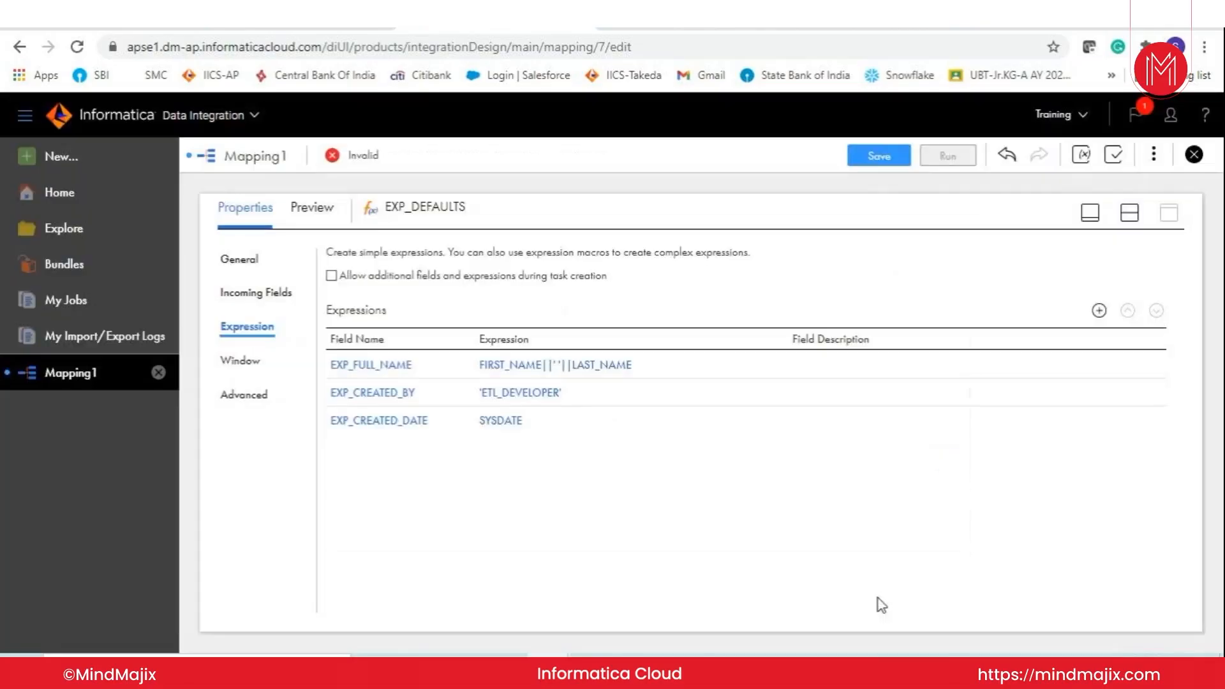
- Examine the Filter transformation's incoming fields in the maximized properties area, sorted by origin in descending order
{"action": "left_click", "coordinate": [1089, 217]}
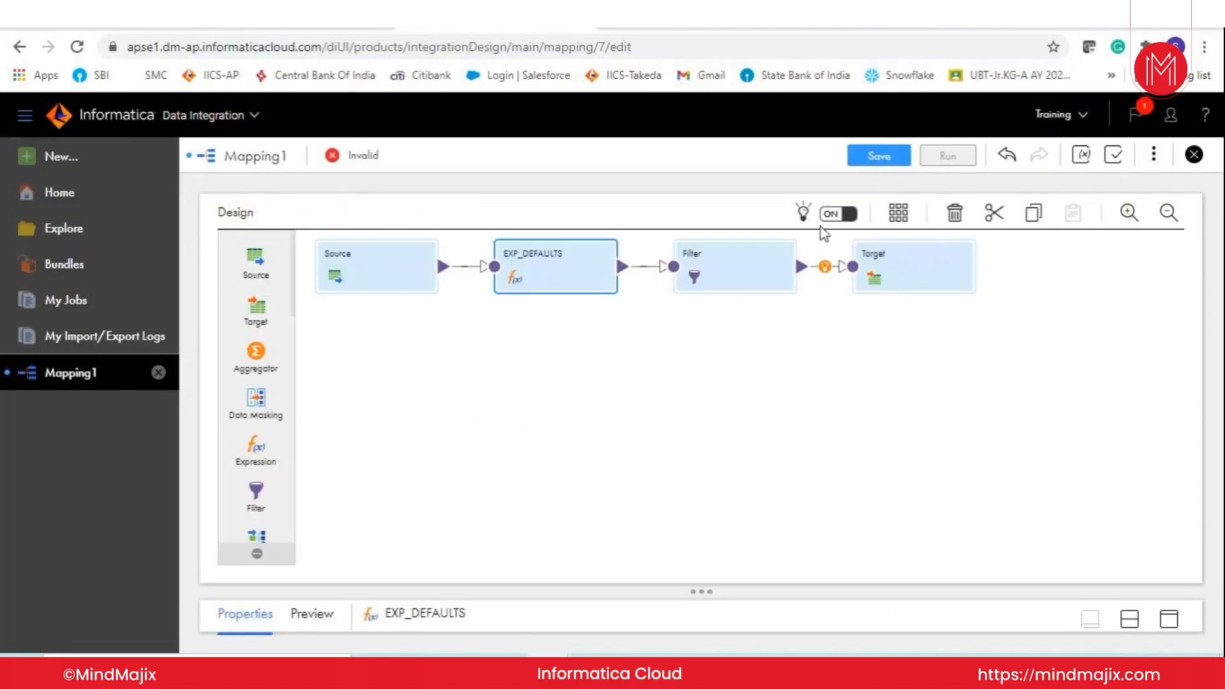
{"action": "left_click", "coordinate": [722, 274]}
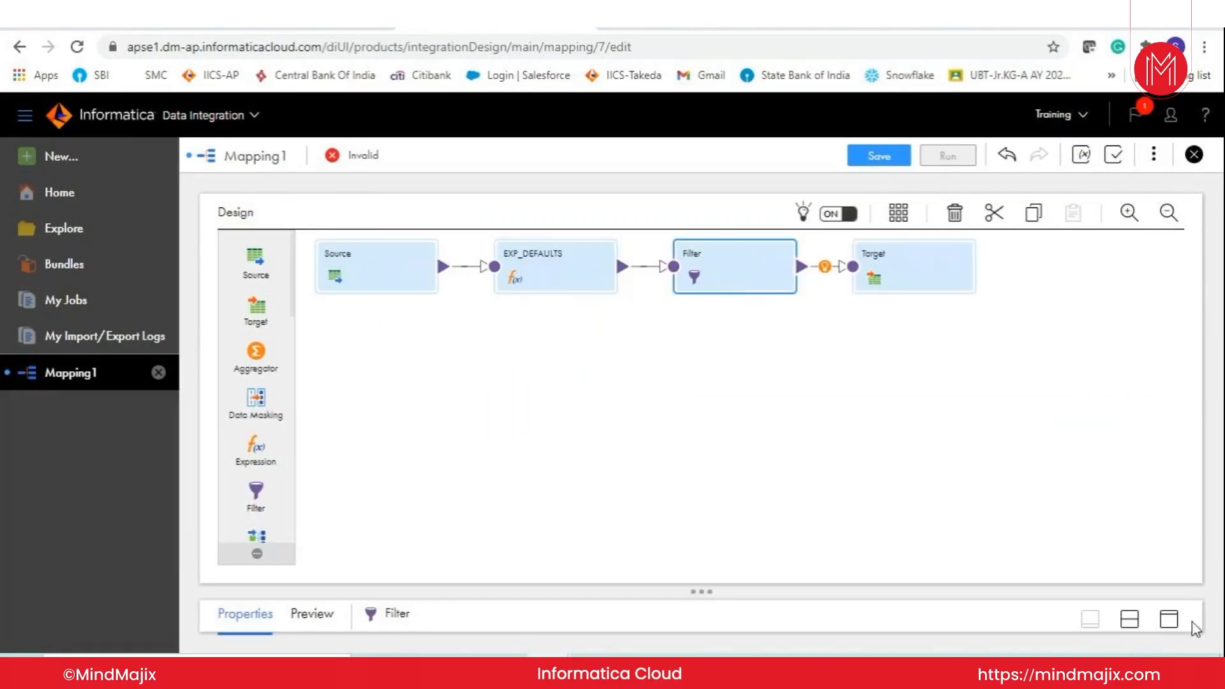
{"action": "left_click", "coordinate": [1169, 620]}
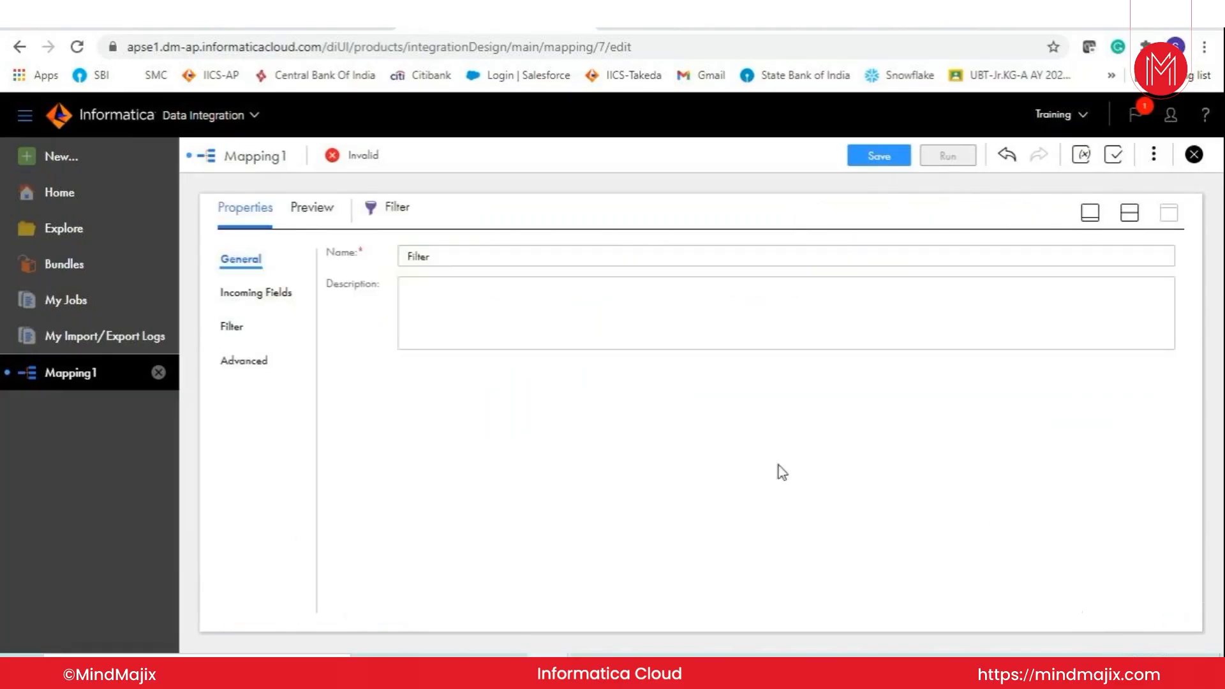
{"action": "left_click", "coordinate": [236, 304]}
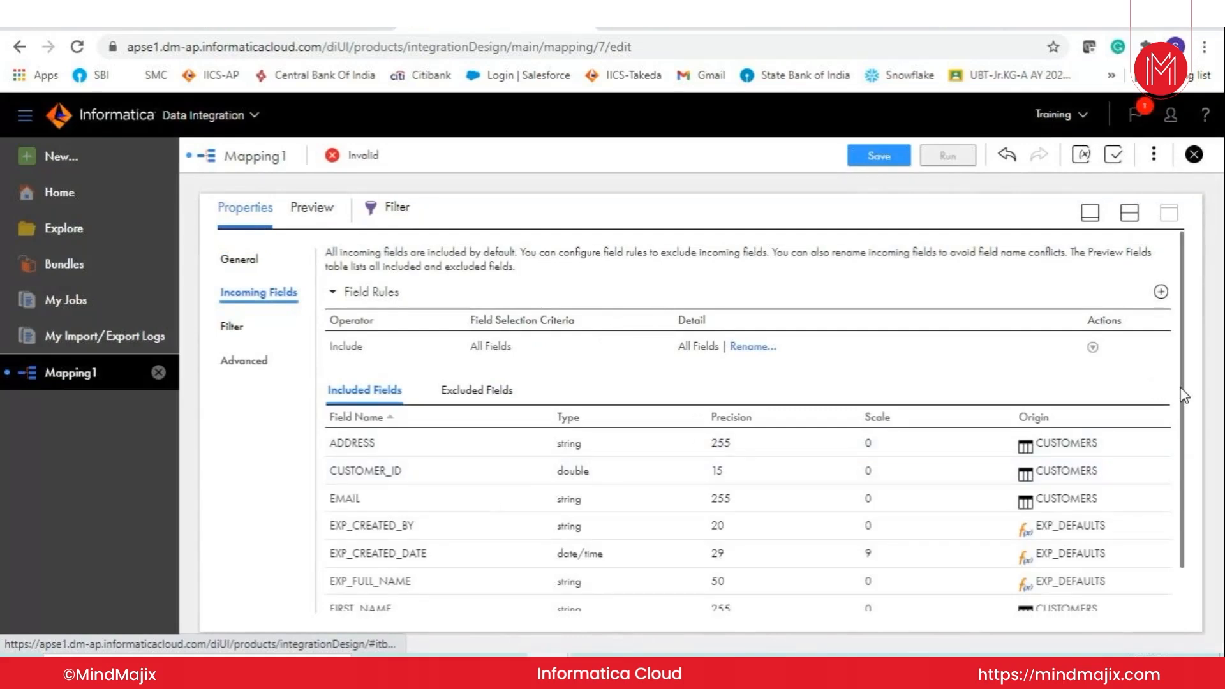
{"action": "scroll", "coordinate": [1183, 395], "scroll_direction": "down", "scroll_amount": 2}
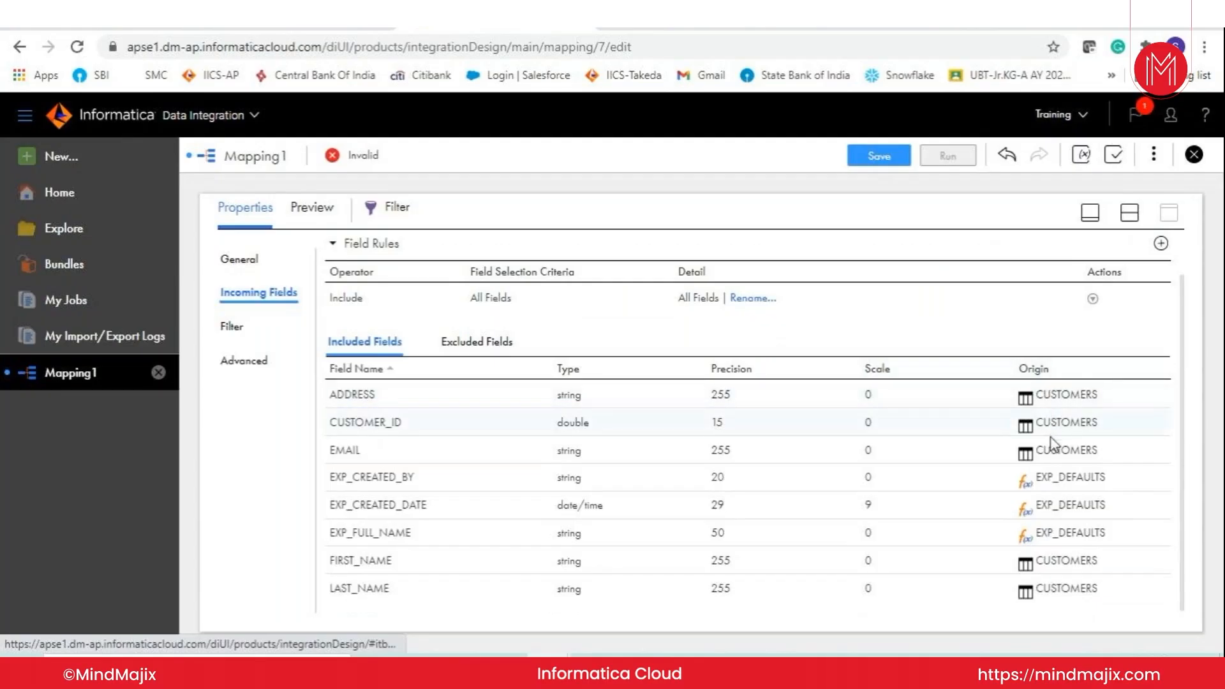
{"action": "left_click", "coordinate": [1053, 381]}
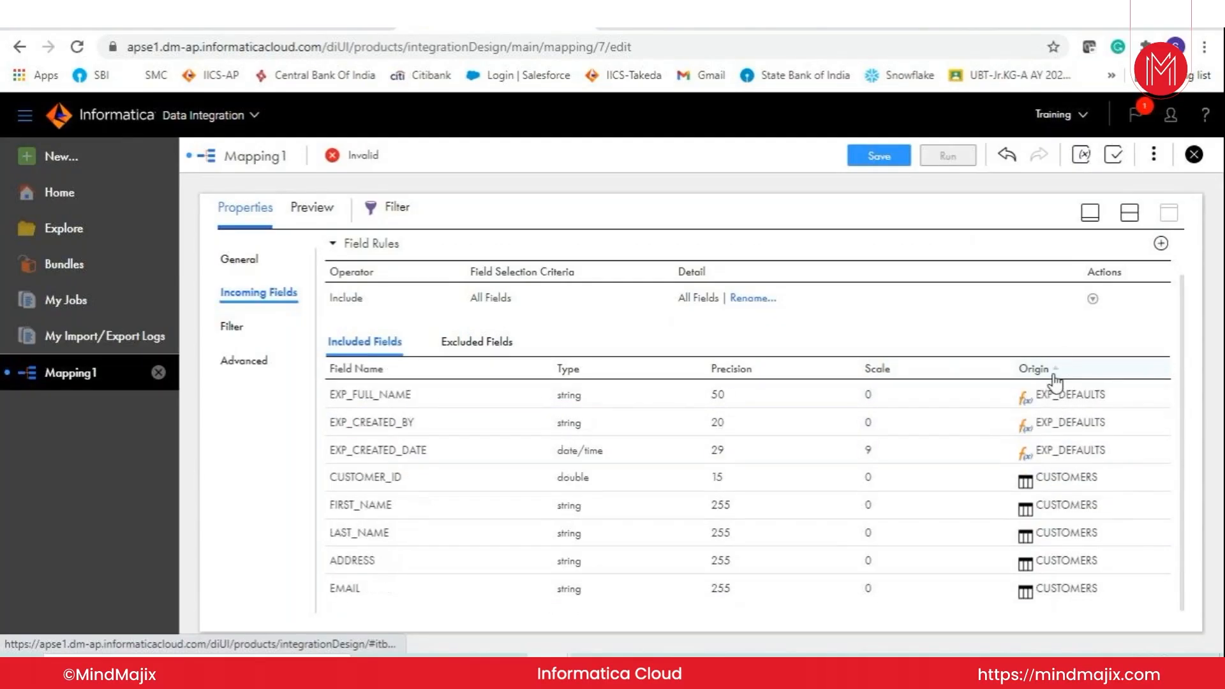
{"action": "left_click", "coordinate": [1055, 380]}
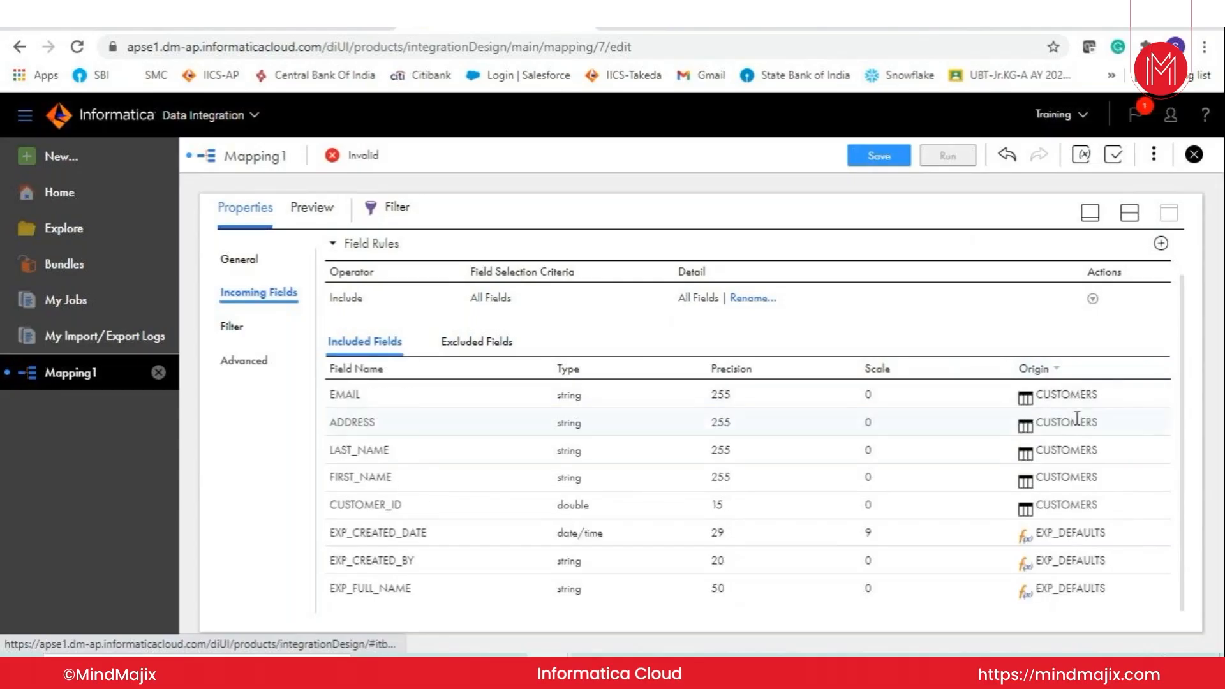
{"action": "left_click_drag", "start_coordinate": [1064, 391], "coordinate": [1110, 592]}
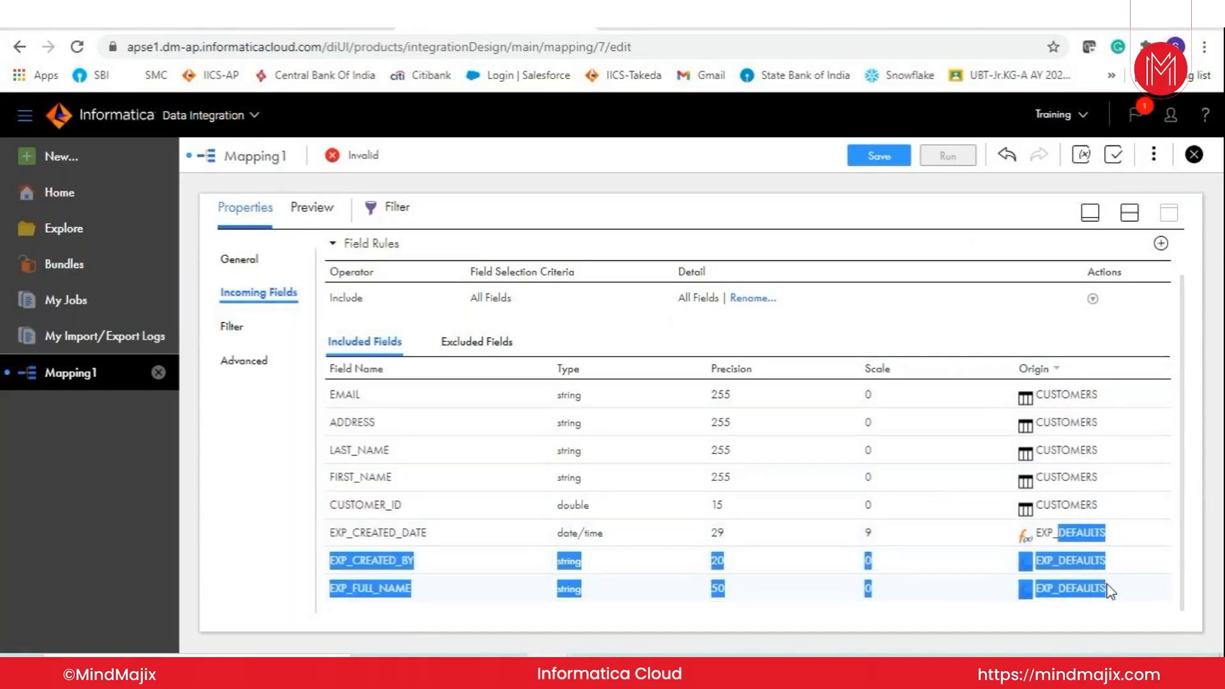
- Keep the Filter transformation's condition type as Simple and add the filter condition CUSTOMER_ID > 102
{"action": "left_click", "coordinate": [459, 598]}
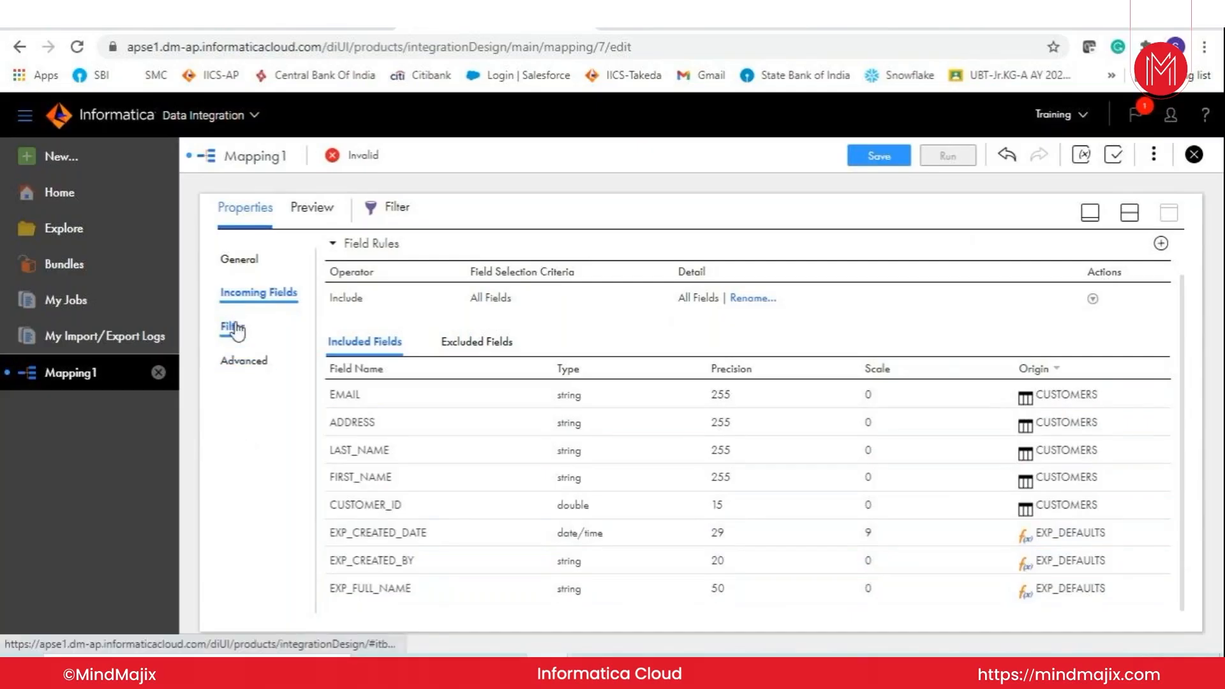
{"action": "left_click", "coordinate": [234, 327]}
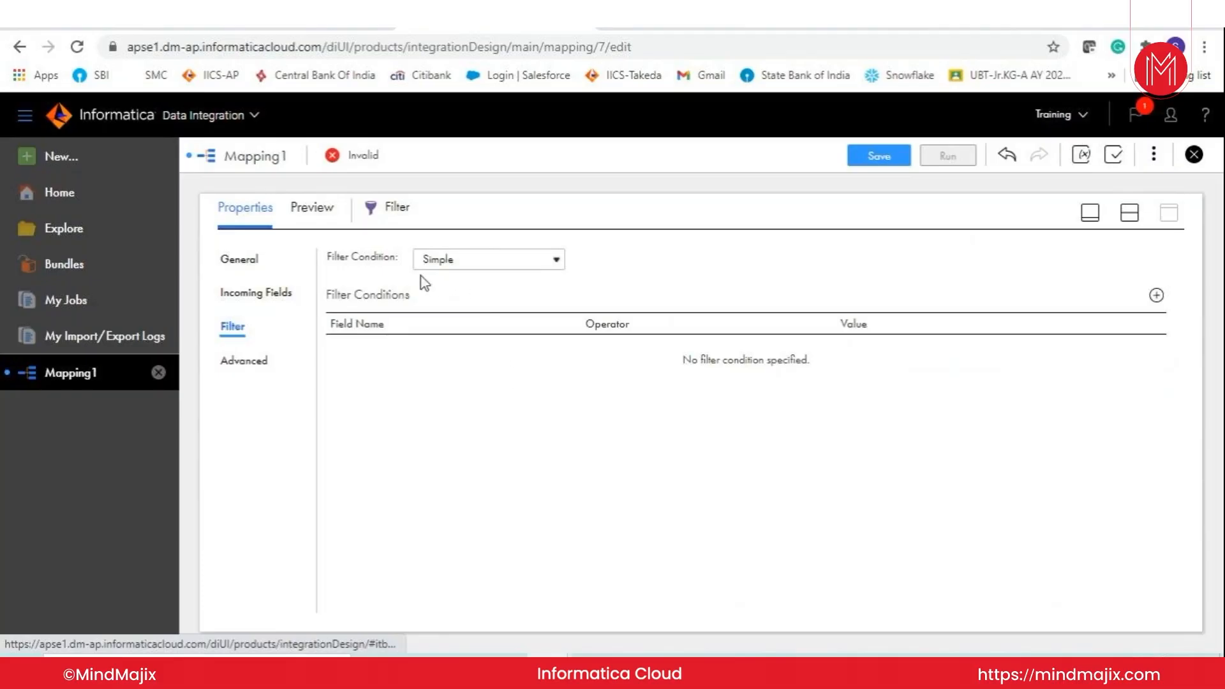
{"action": "left_click", "coordinate": [465, 264]}
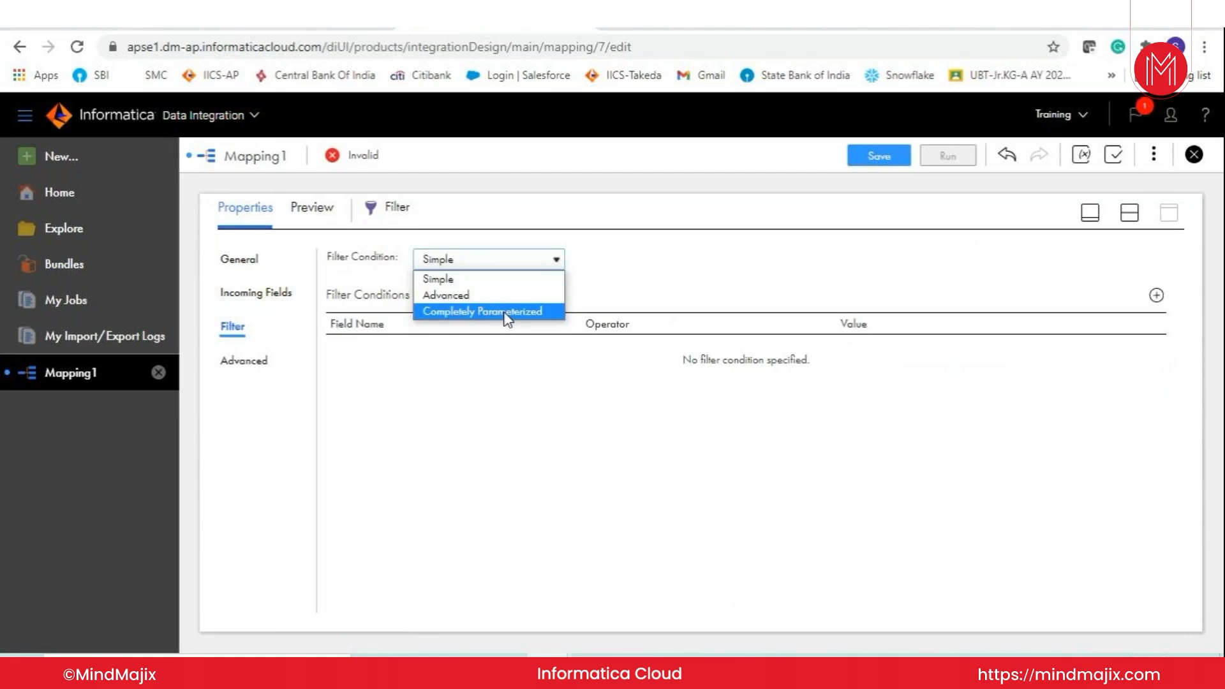
{"action": "left_click", "coordinate": [470, 280]}
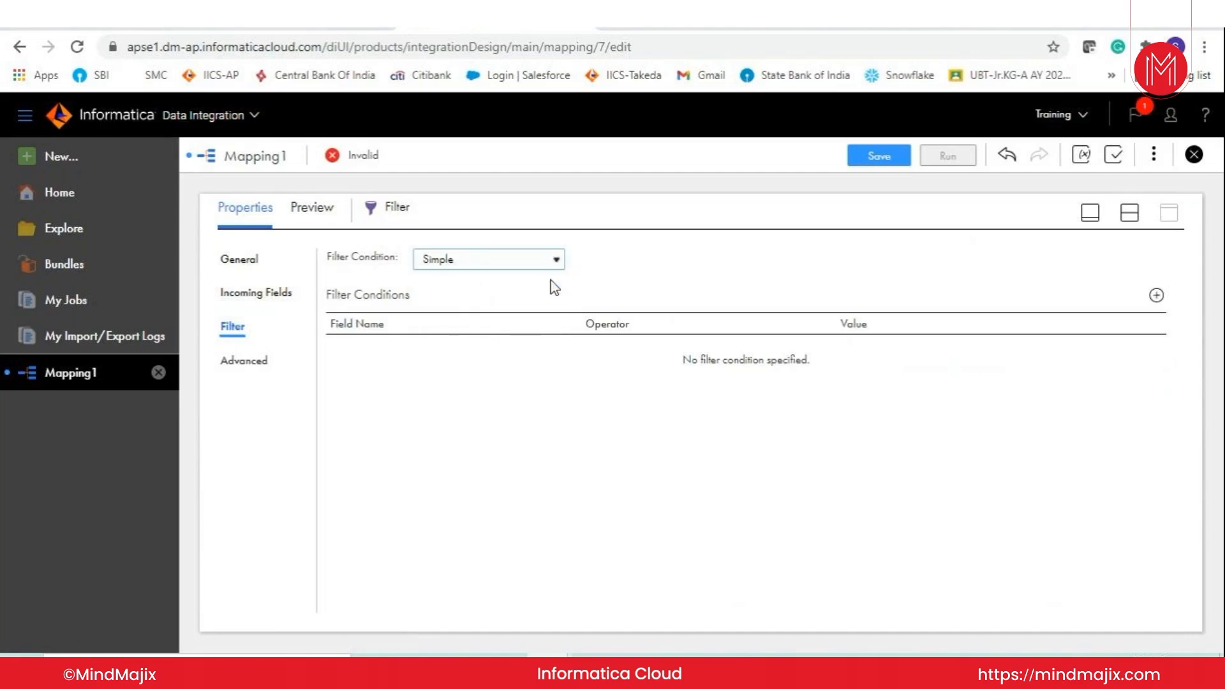
{"action": "left_click", "coordinate": [1156, 296]}
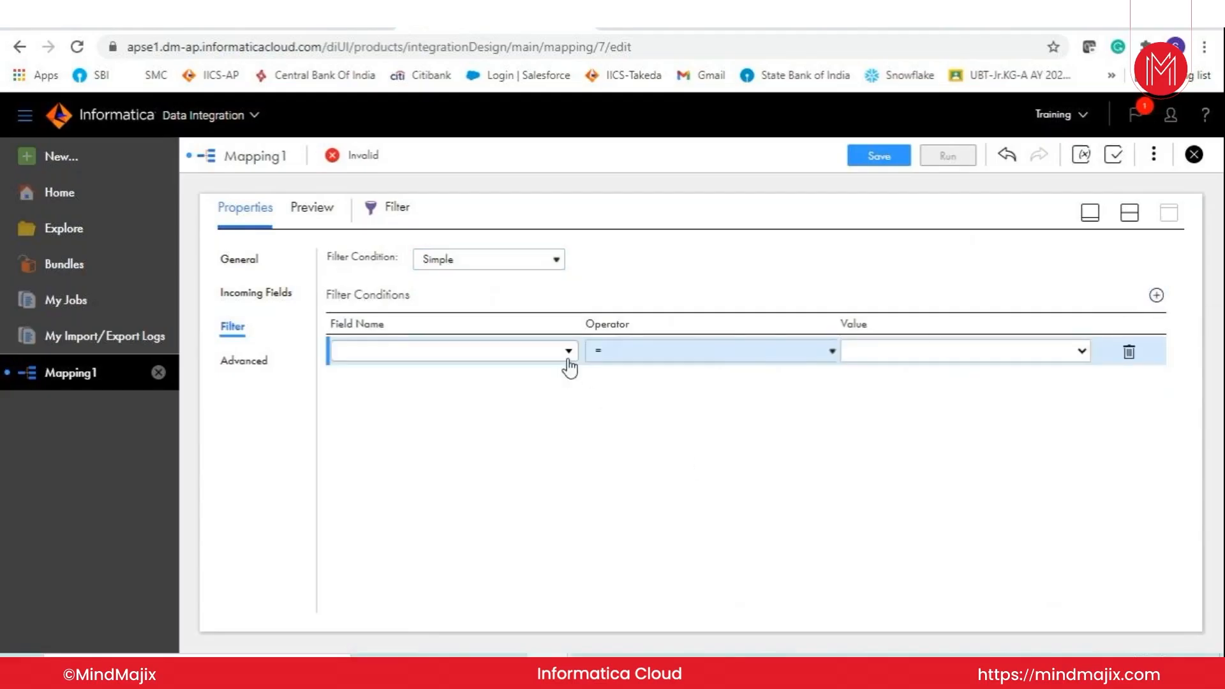
{"action": "left_click", "coordinate": [568, 352]}
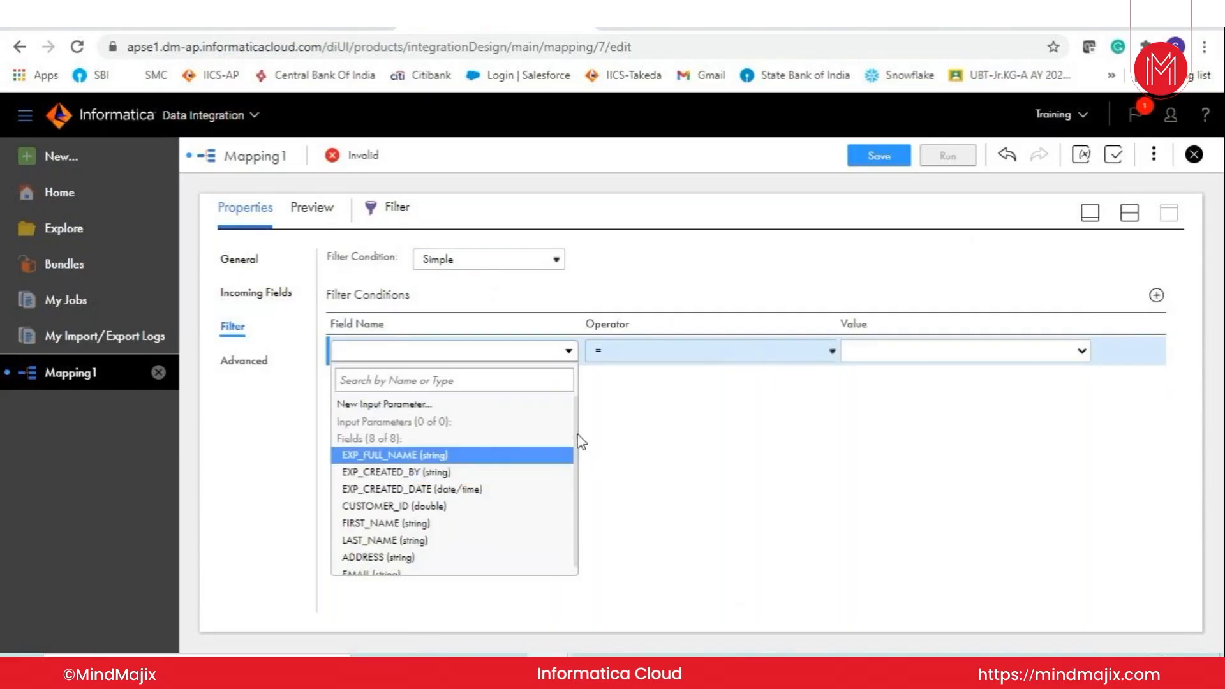
{"action": "left_click_drag", "start_coordinate": [576, 435], "coordinate": [577, 471]}
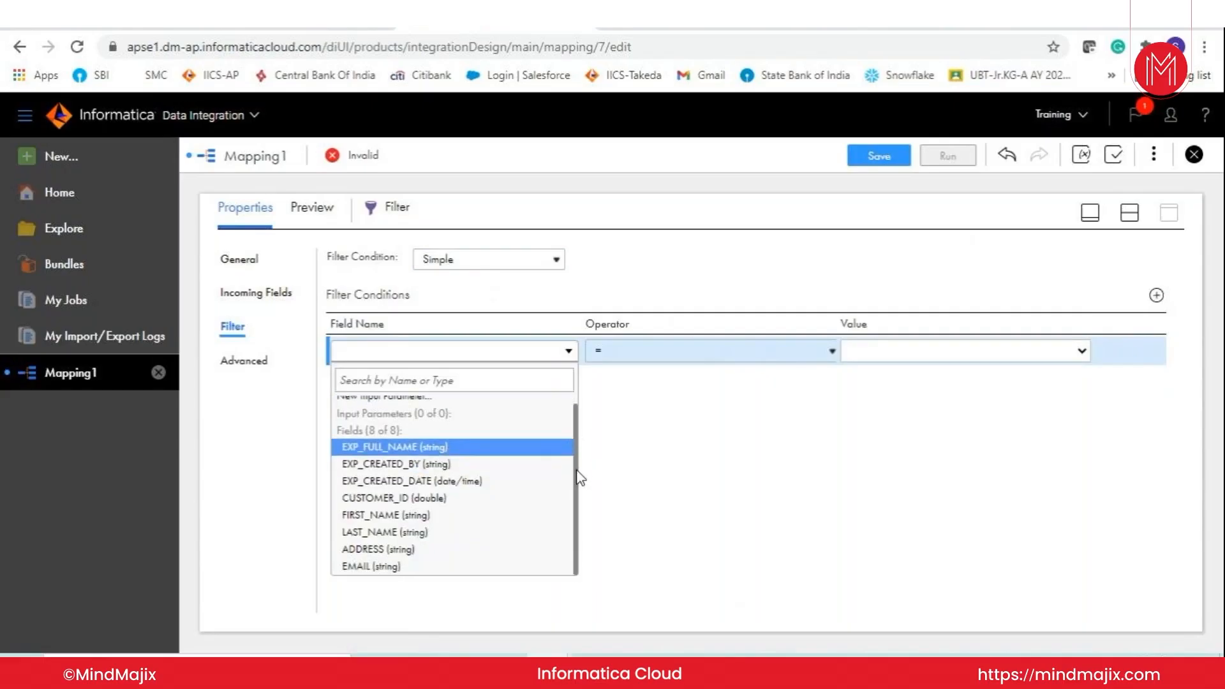
{"action": "left_click", "coordinate": [440, 499]}
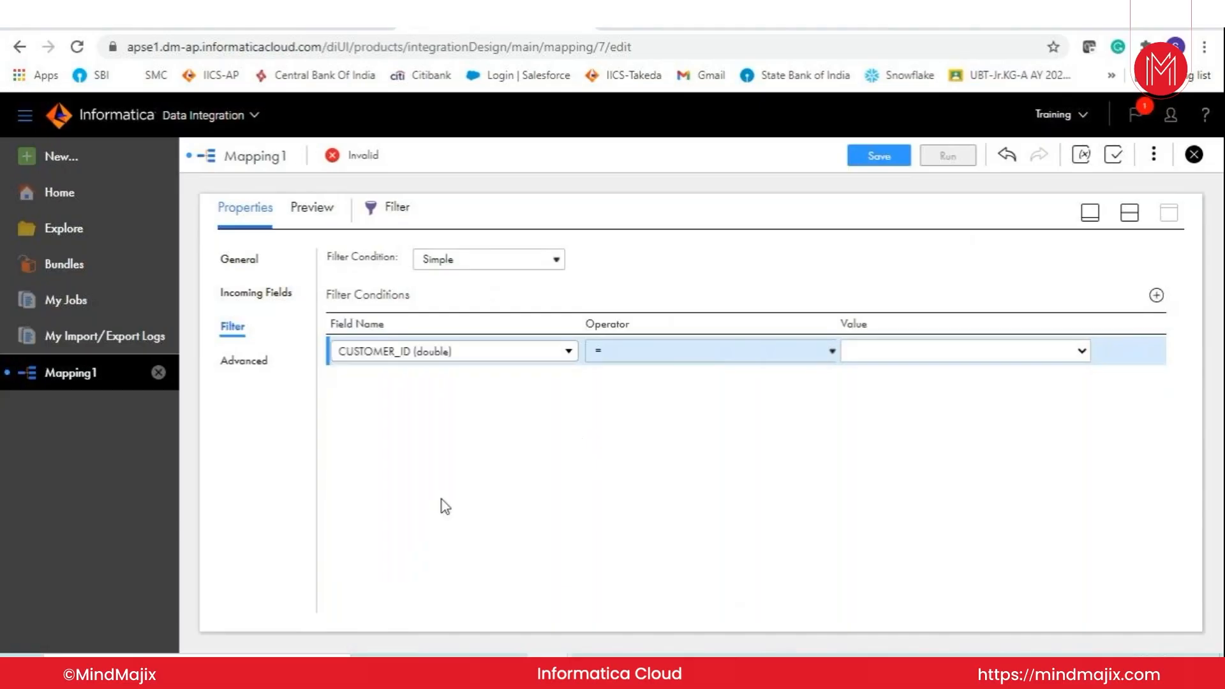
{"action": "left_click", "coordinate": [673, 354]}
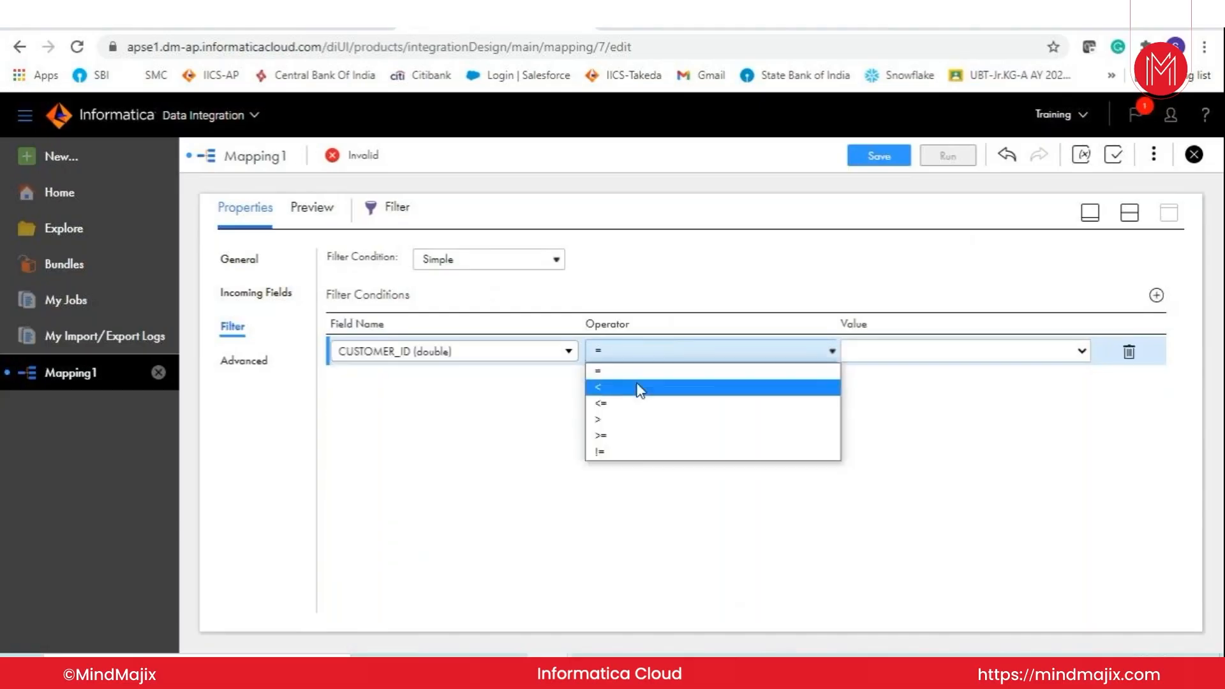
{"action": "left_click", "coordinate": [624, 423]}
{"action": "type", "text": "102"}
{"action": "left_click", "coordinate": [892, 440]}
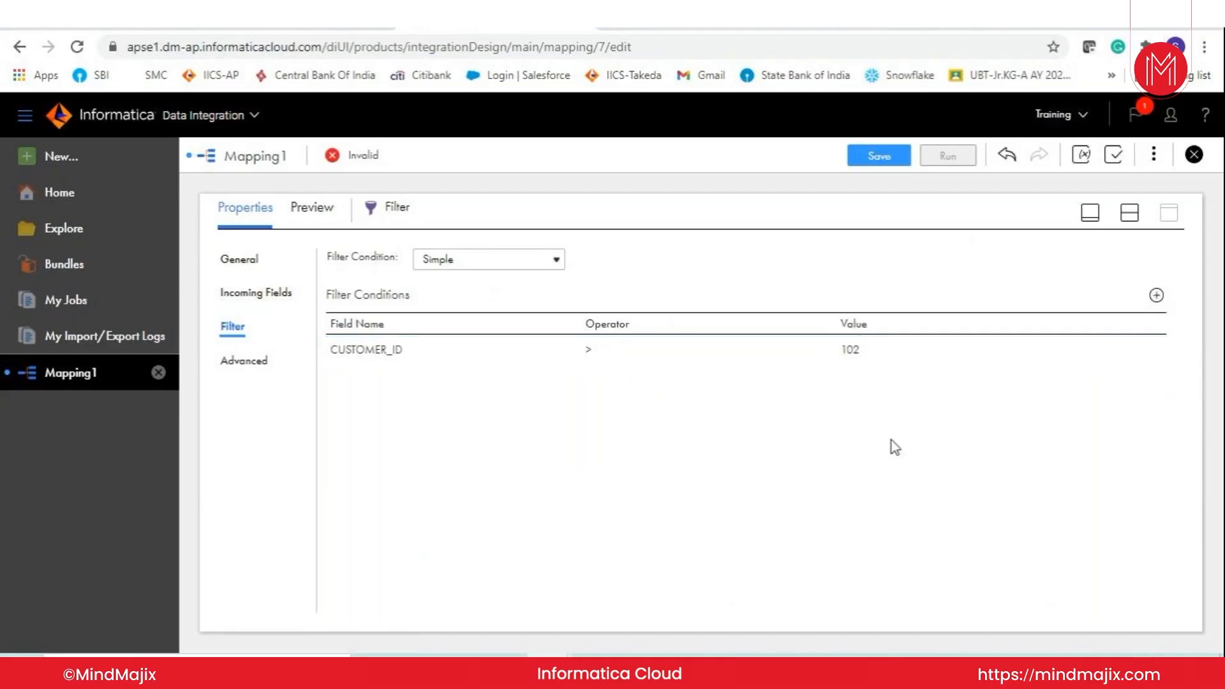
- Add a second filter condition with field EMAIL, operator != and an empty value
{"action": "left_click", "coordinate": [1156, 294]}
{"action": "left_click", "coordinate": [567, 381]}
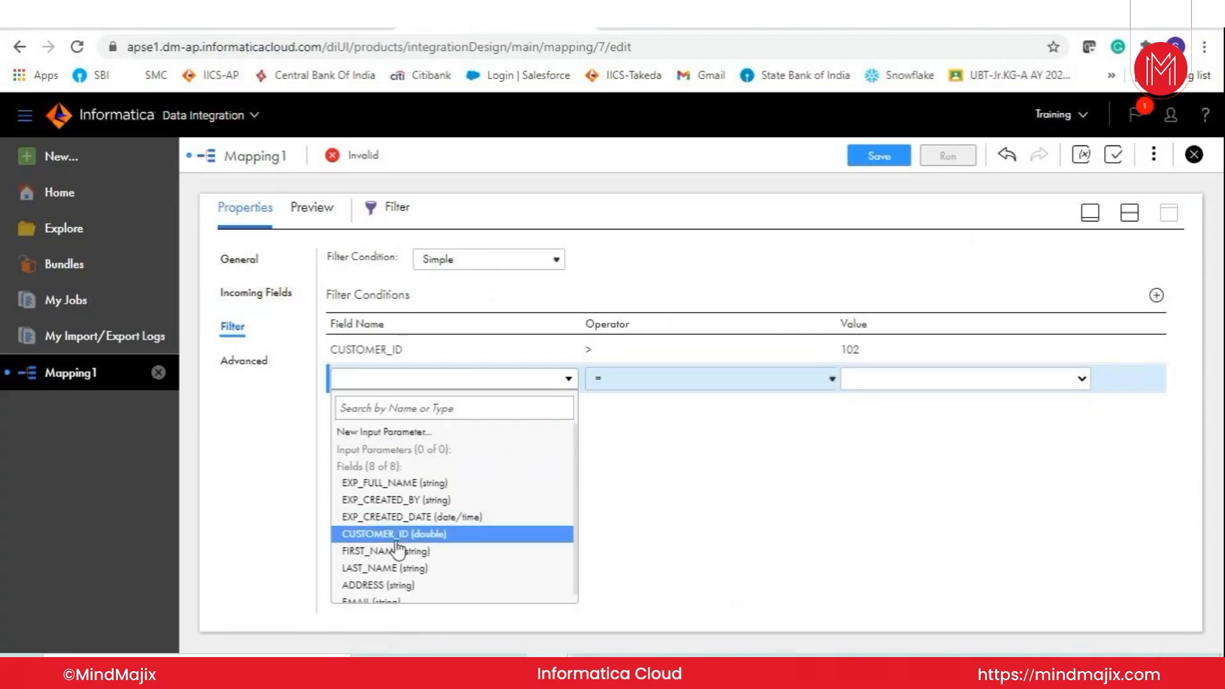
{"action": "left_click", "coordinate": [465, 602]}
{"action": "left_click", "coordinate": [740, 367]}
{"action": "left_click", "coordinate": [740, 383]}
{"action": "left_click", "coordinate": [735, 384]}
{"action": "left_click", "coordinate": [630, 479]}
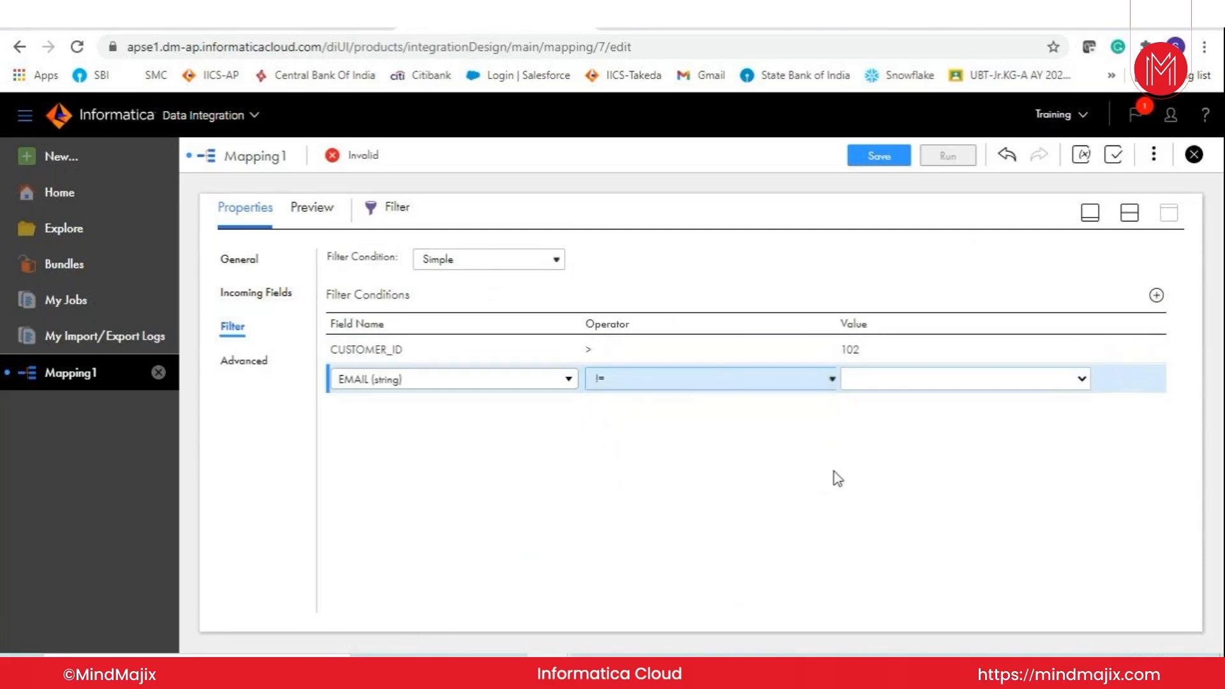
{"action": "left_click", "coordinate": [833, 472]}
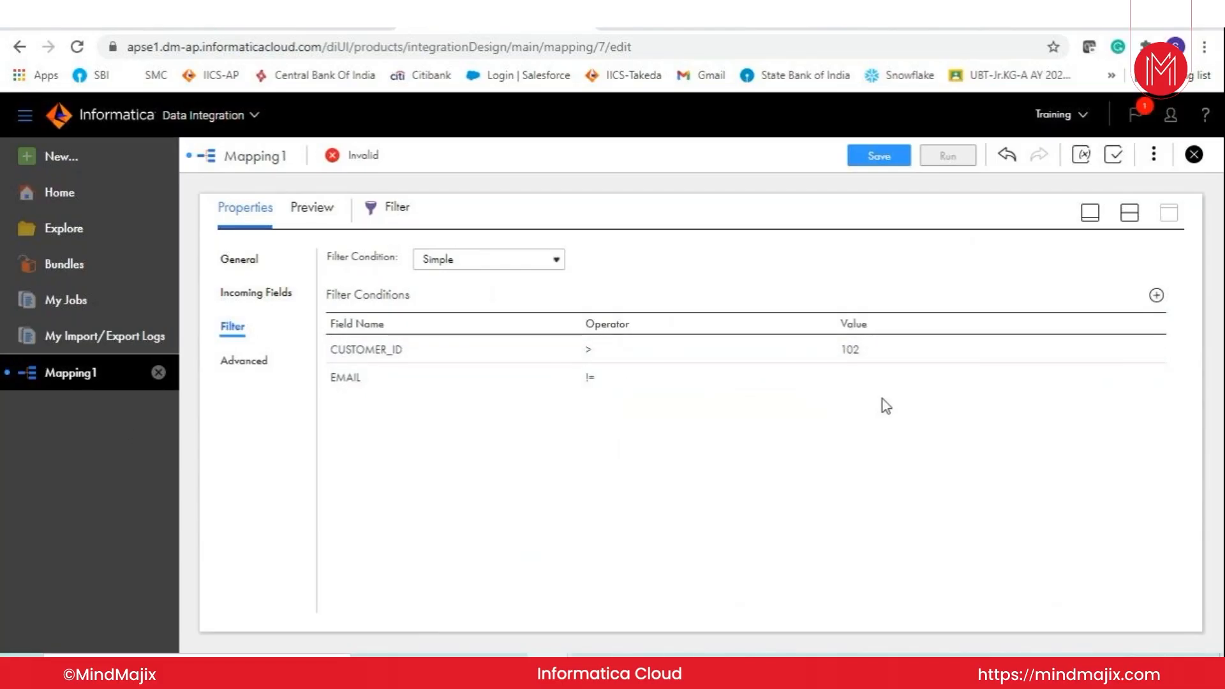
- Switch the Filter transformation's condition type from Simple to Advanced
{"action": "left_click", "coordinate": [457, 261]}
{"action": "left_click", "coordinate": [462, 293]}
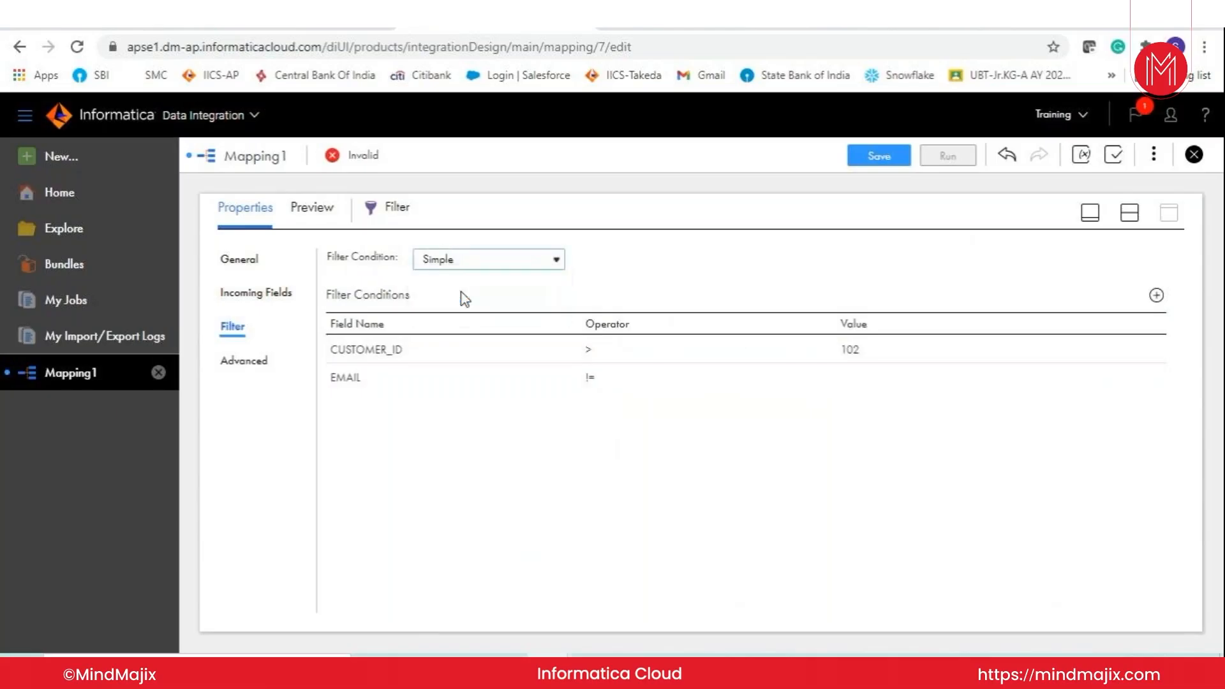
{"action": "left_click", "coordinate": [641, 489]}
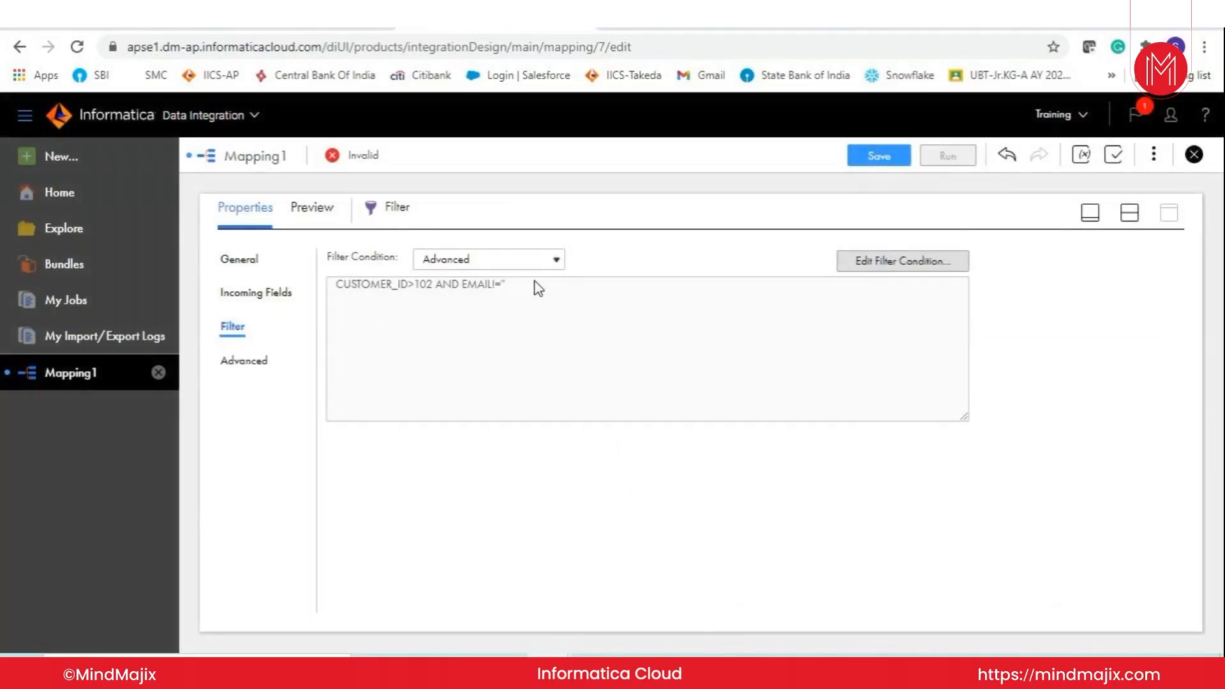
- Edit the advanced filter condition and append AND (FIRST_NAME!='' OR after the EMAIL check
{"action": "left_click", "coordinate": [893, 262]}
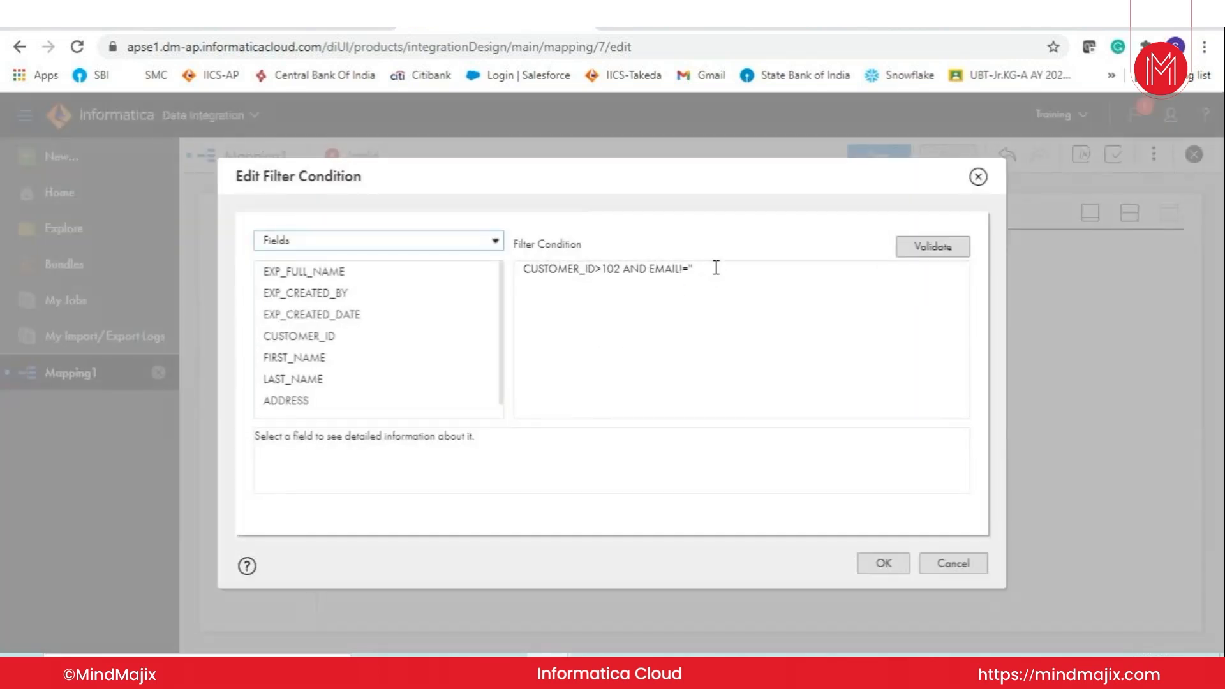
{"action": "left_click", "coordinate": [716, 267]}
{"action": "type", "text": "AND "}
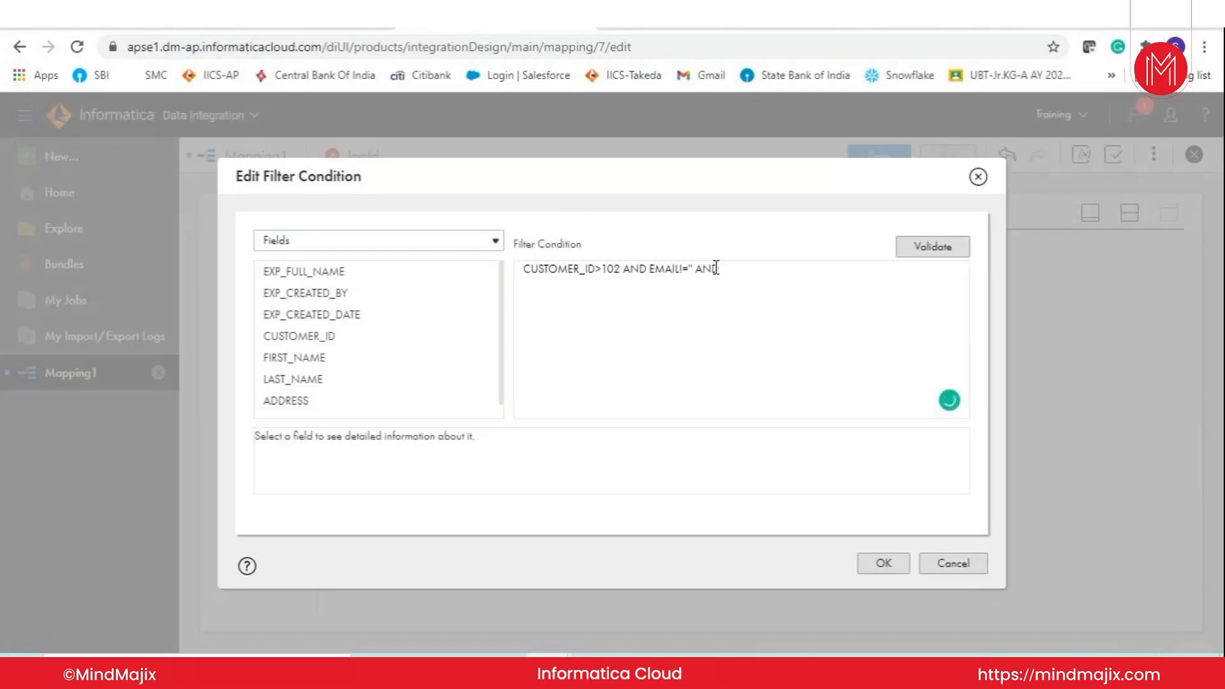
{"action": "type", "text": "("}
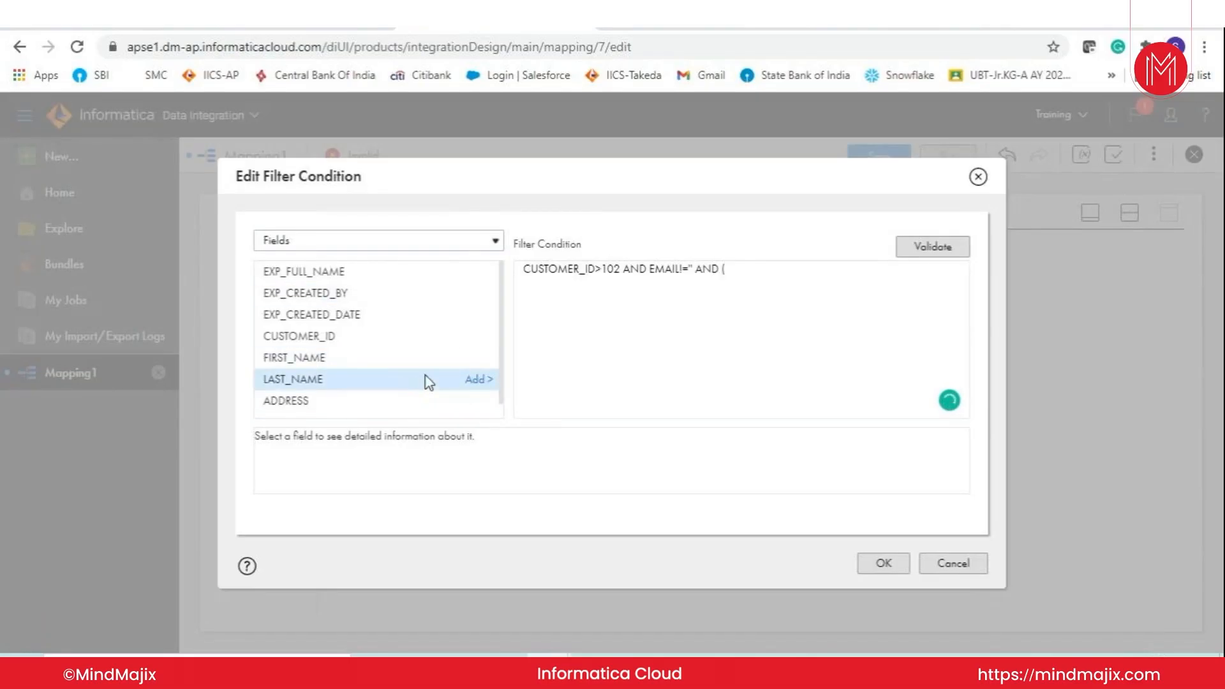
{"action": "left_click", "coordinate": [468, 357]}
{"action": "left_click", "coordinate": [830, 265]}
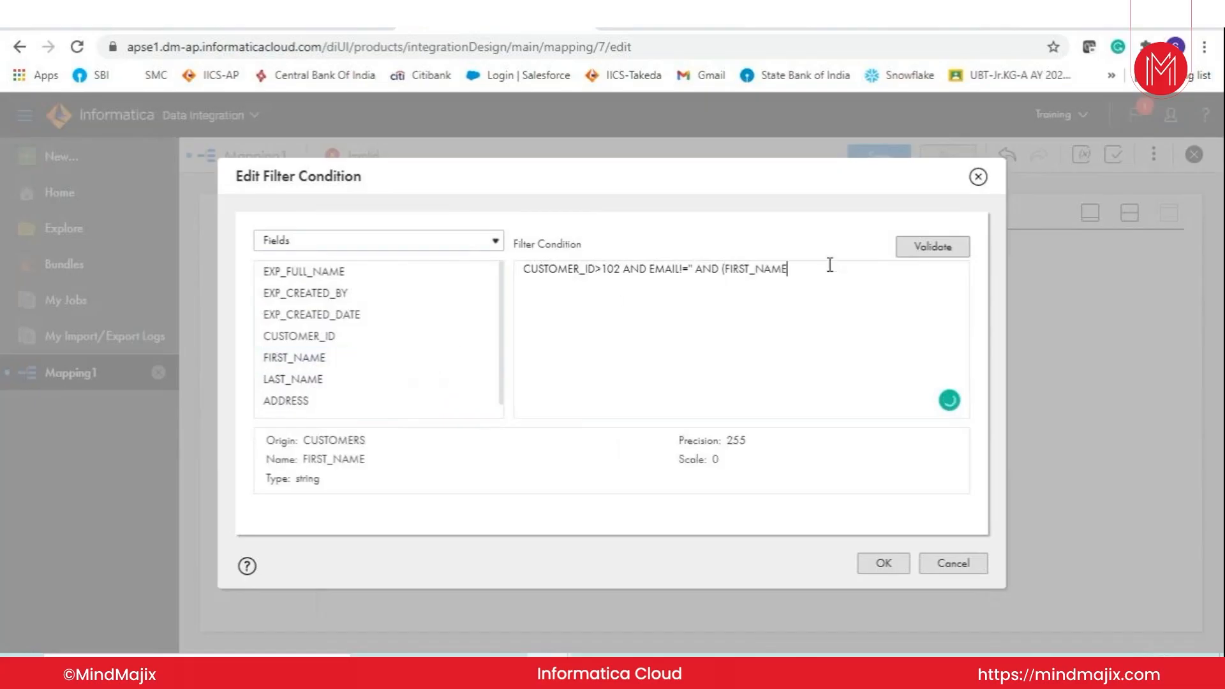
{"action": "type", "text": "!='' OR"}
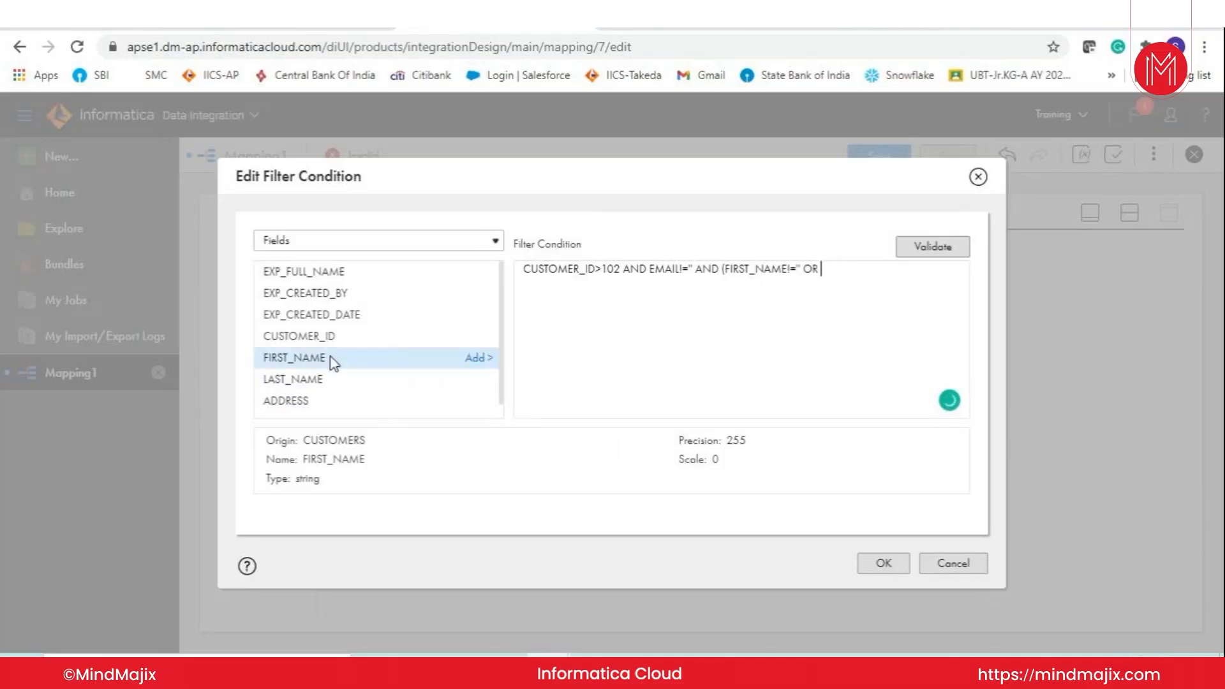
- Complete the filter condition with LAST_NAME!='') after OR, validate and confirm it, and keep the condition type Advanced
{"action": "left_click", "coordinate": [476, 379]}
{"action": "left_click", "coordinate": [891, 274]}
{"action": "type", "text": "!="}
{"action": "type", "text": "'')"}
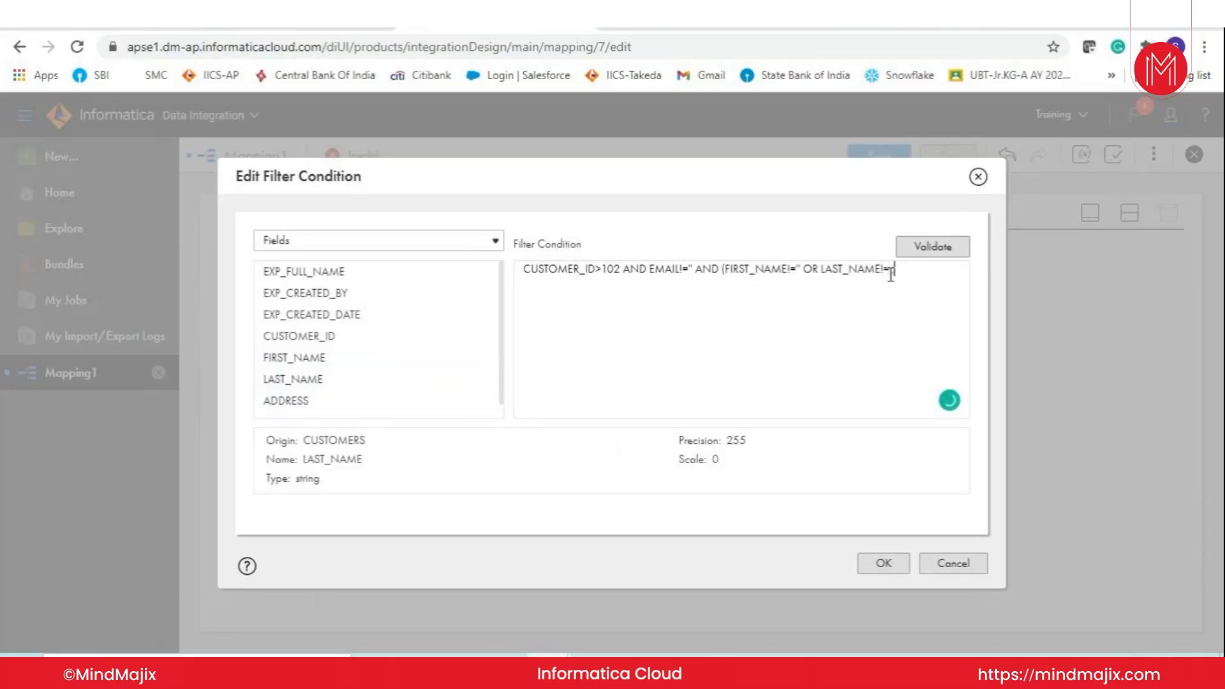
{"action": "key", "text": "BackSpace"}
{"action": "key", "text": "BackSpace"}
{"action": "key", "text": "BackSpace"}
{"action": "type", "text": "'')"}
{"action": "left_click", "coordinate": [936, 254]}
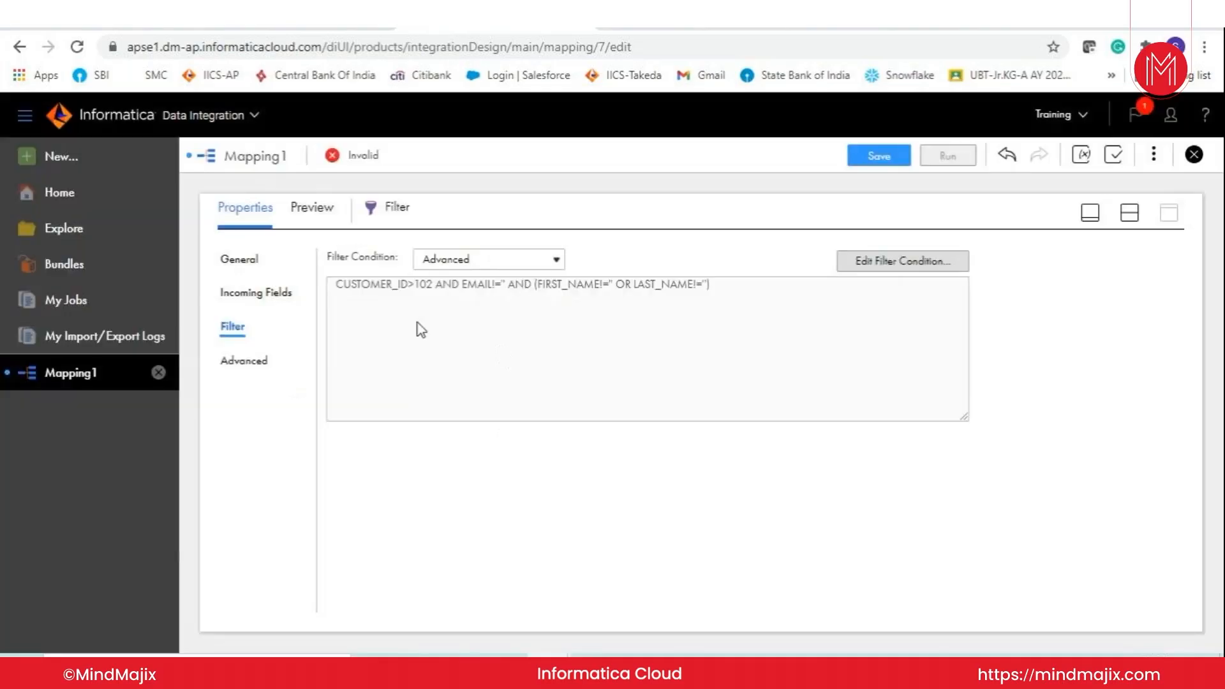
{"action": "left_click", "coordinate": [485, 262]}
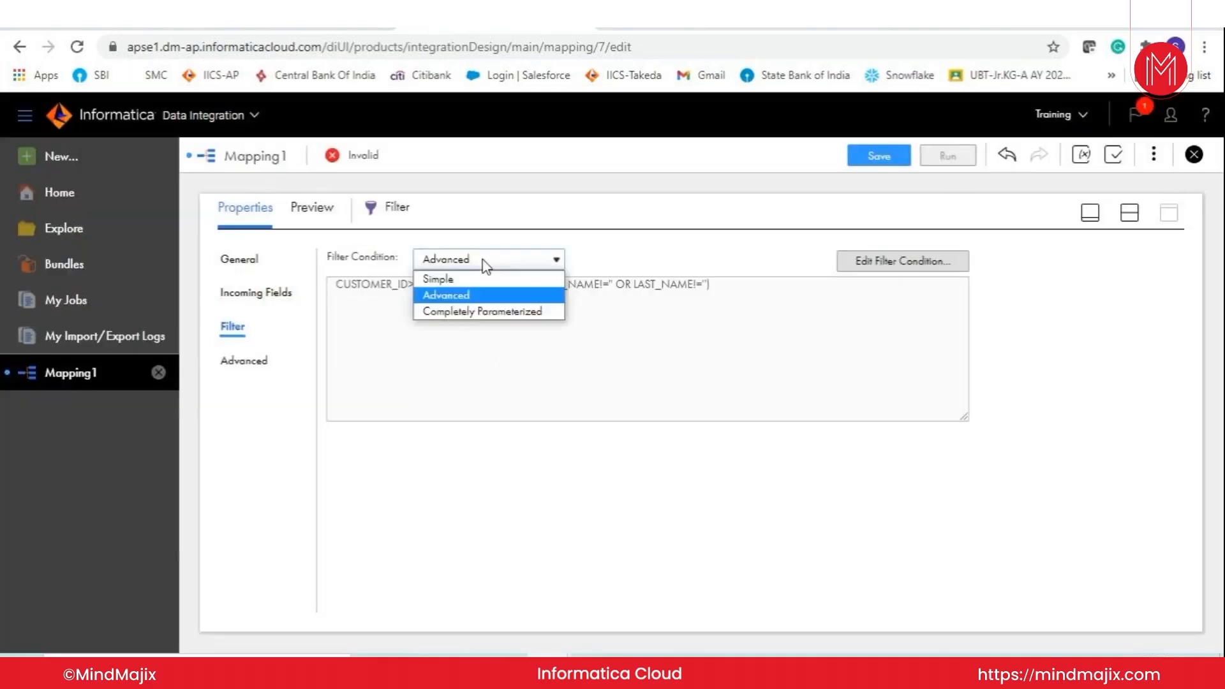
{"action": "left_click", "coordinate": [495, 296]}
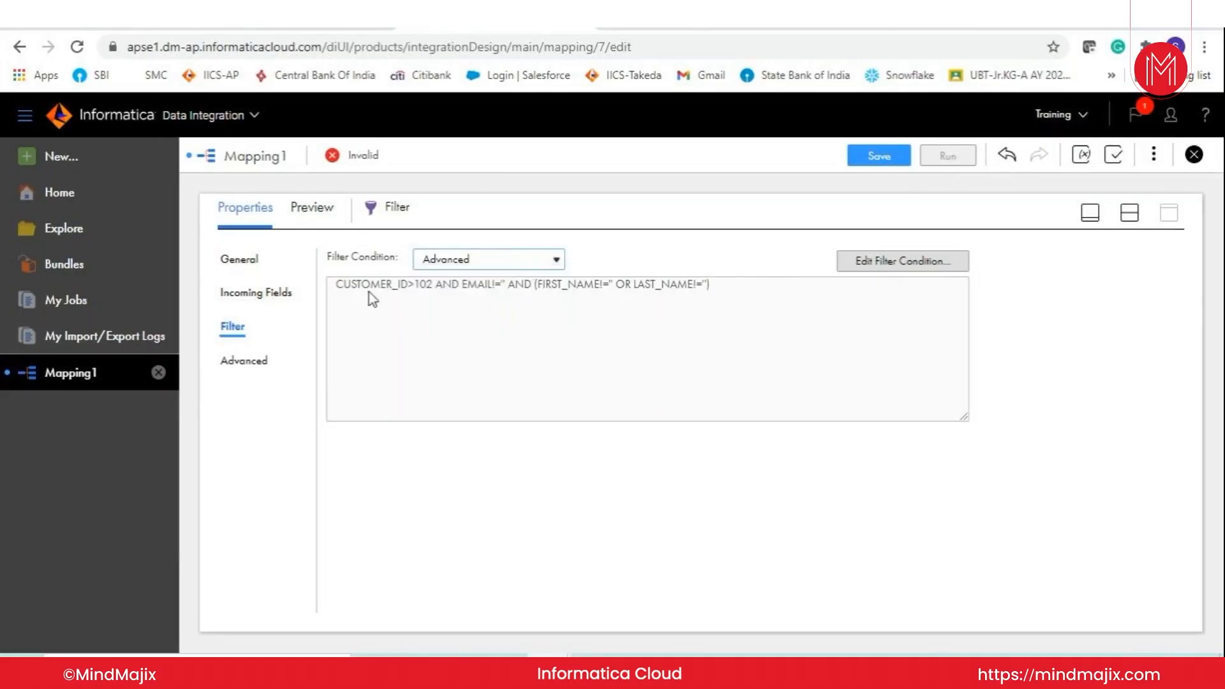
- Examine the Filter transformation's advanced tracing level and Optional settings, switching Optional off and back on
{"action": "left_click", "coordinate": [255, 361]}
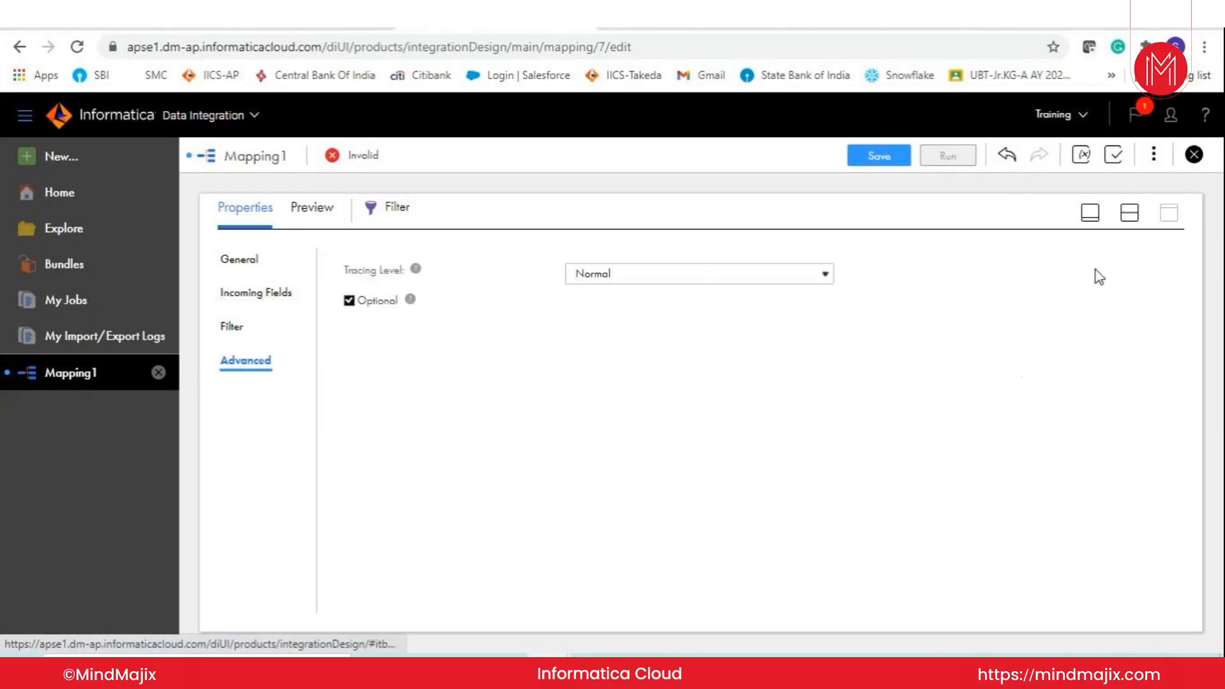
{"action": "left_click", "coordinate": [1090, 215]}
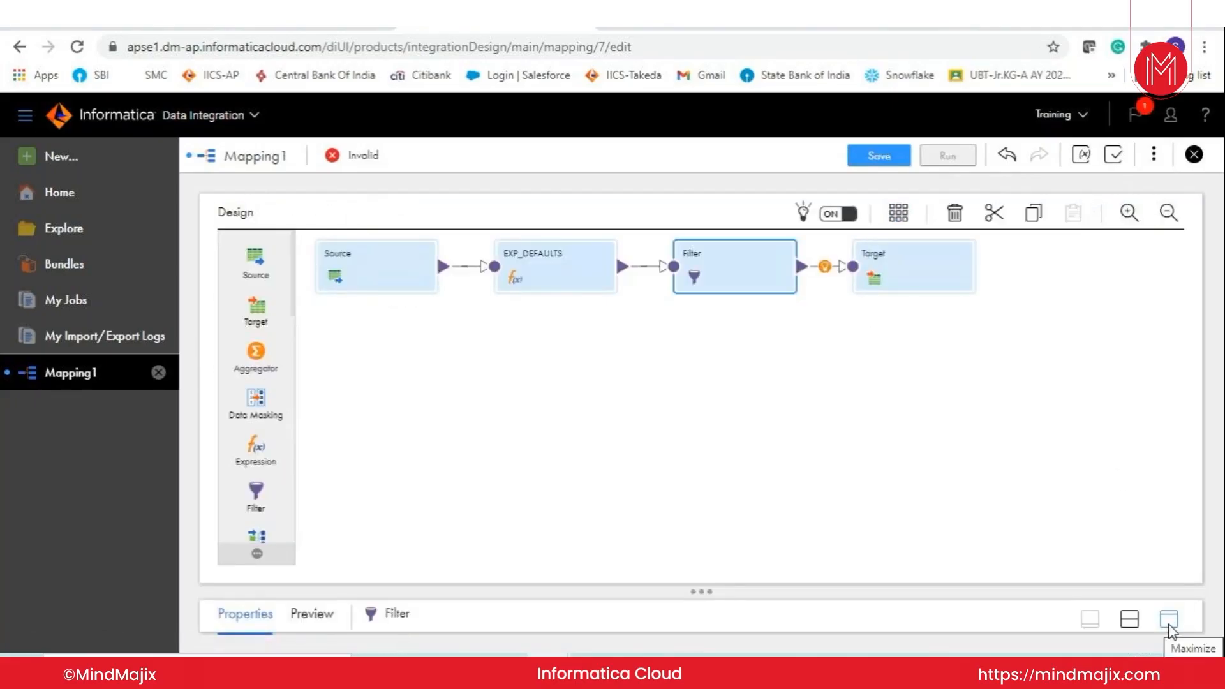
{"action": "left_click", "coordinate": [1169, 626]}
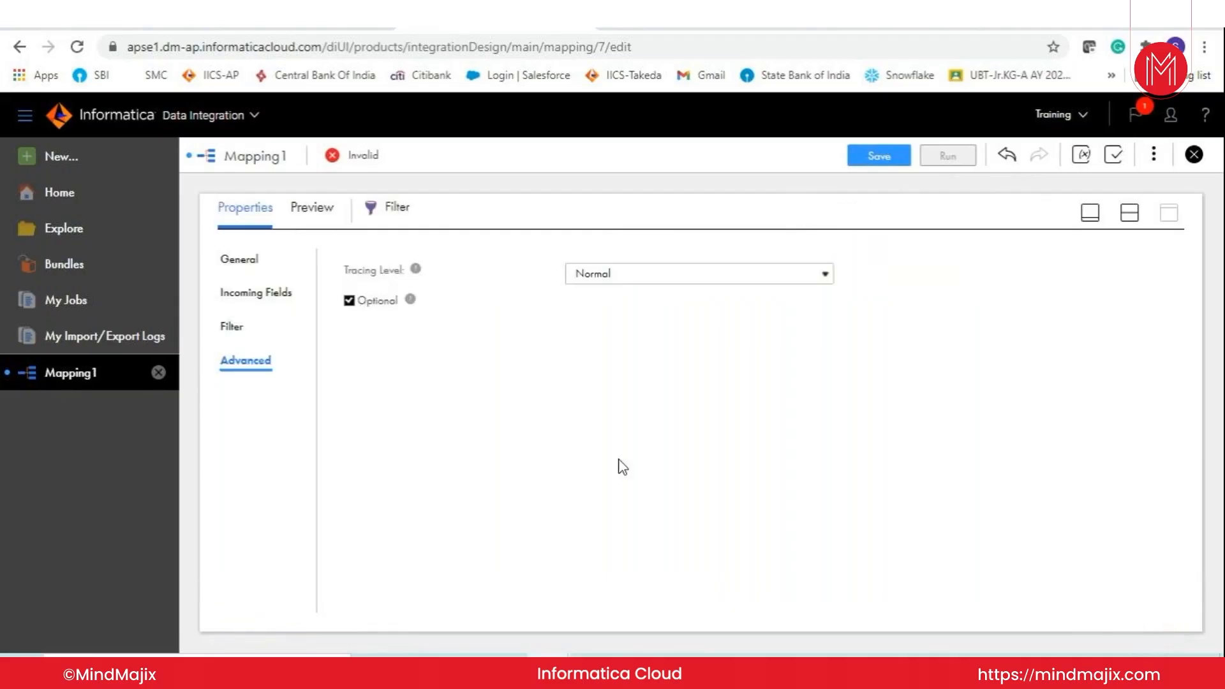
{"action": "mouse_move", "coordinate": [413, 303]}
{"action": "left_click", "coordinate": [1089, 214]}
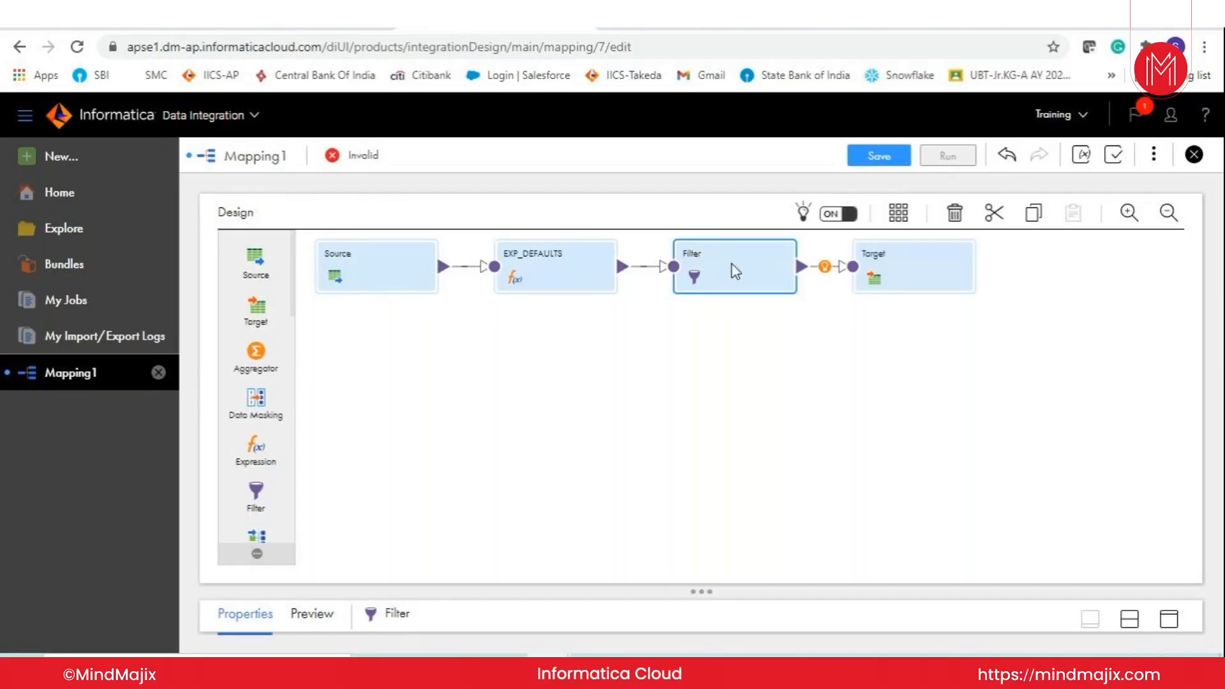
{"action": "left_click", "coordinate": [1168, 629]}
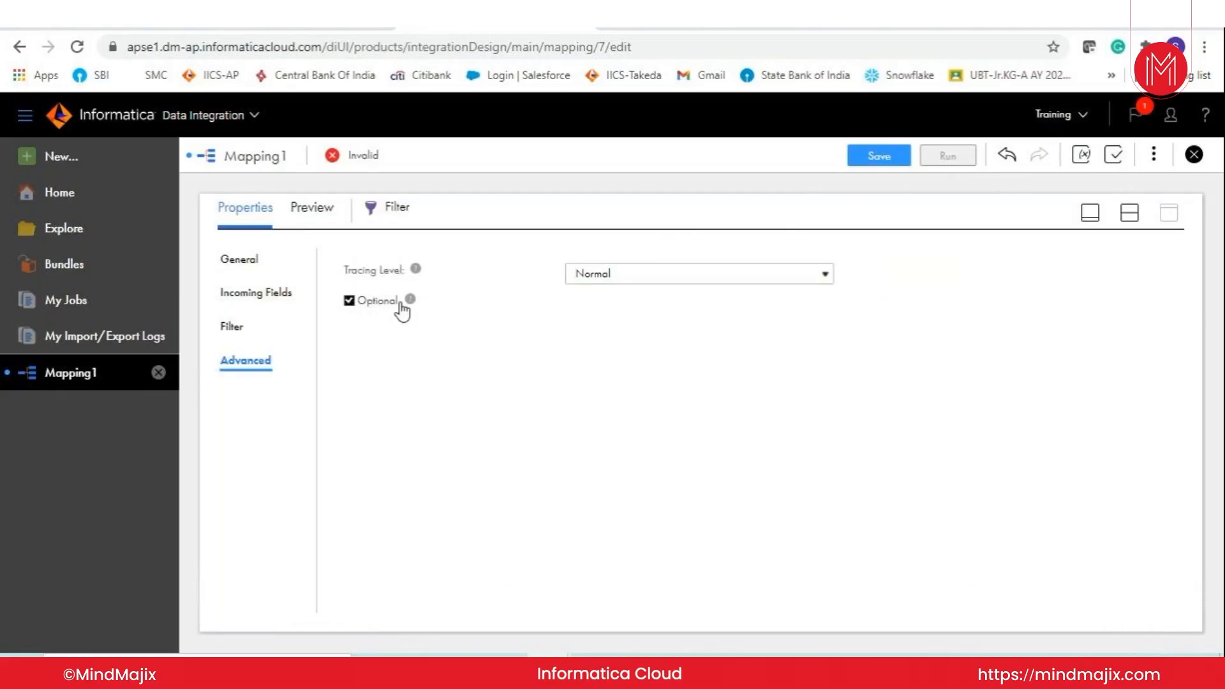
{"action": "left_click", "coordinate": [349, 301]}
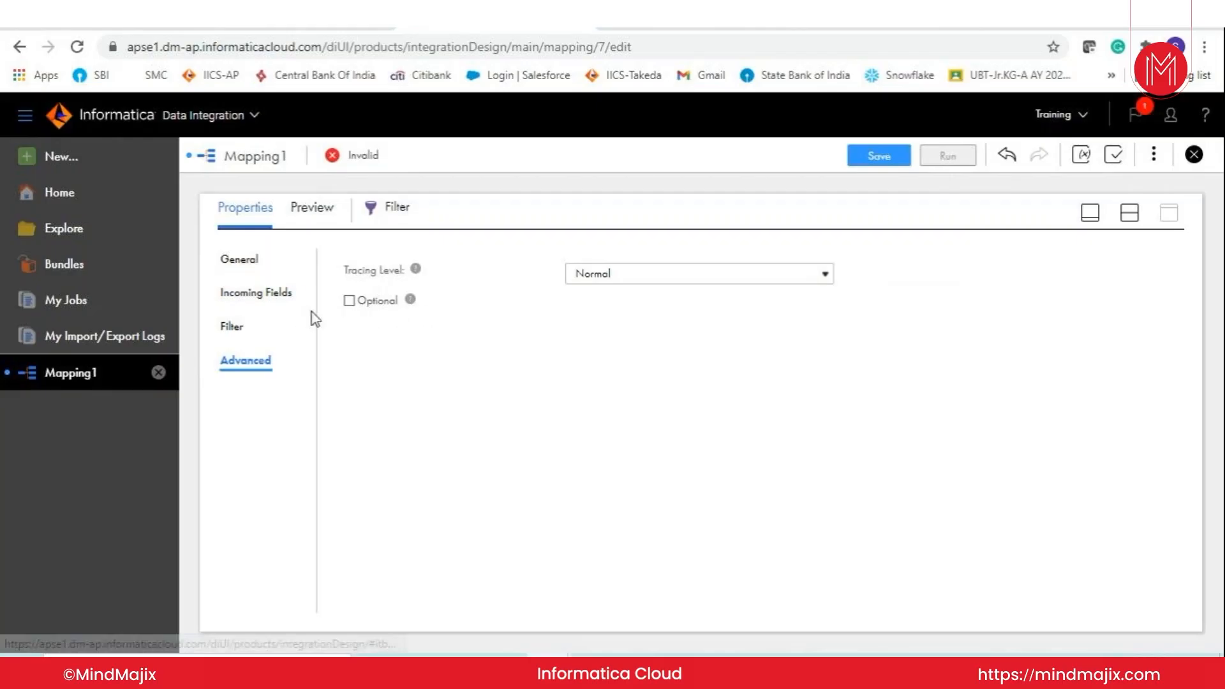
{"action": "left_click", "coordinate": [349, 300]}
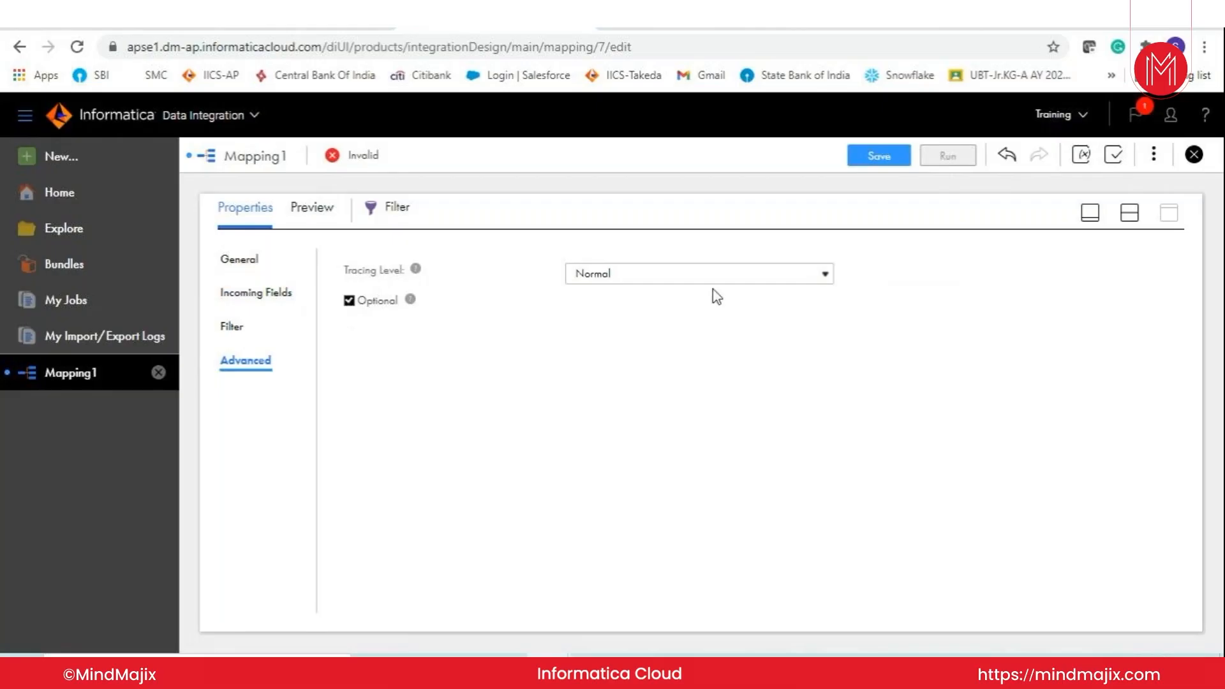
{"action": "left_click", "coordinate": [1090, 212]}
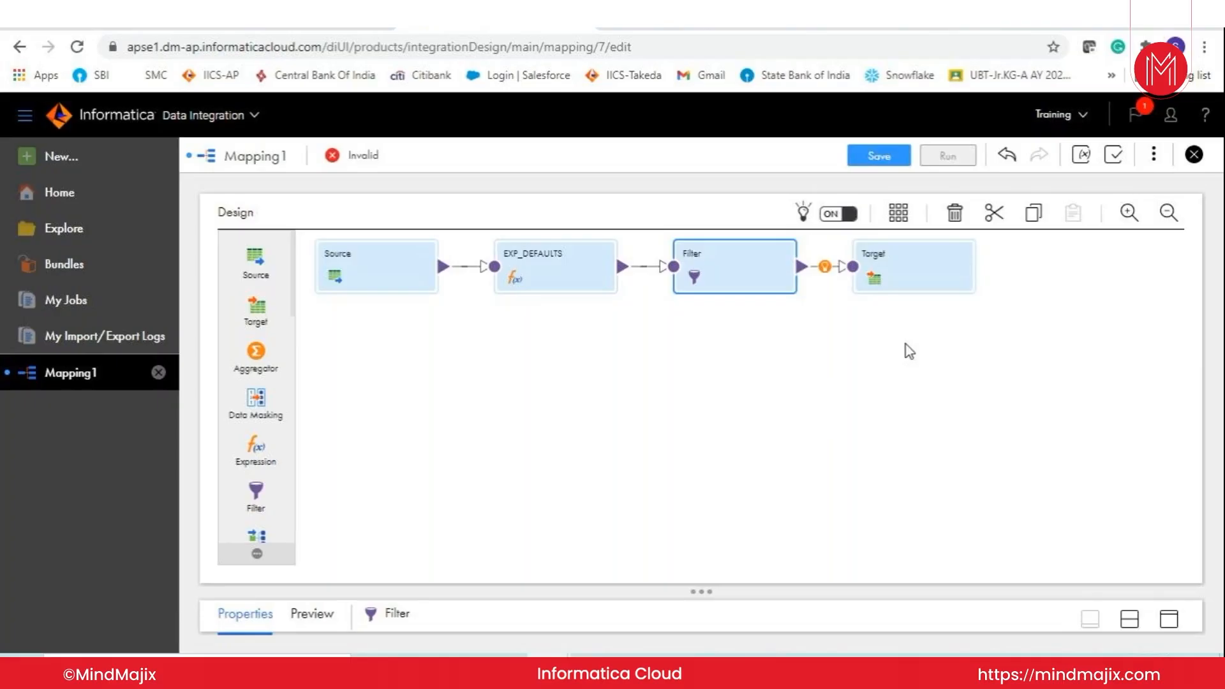
- Set the Target transformation's connection to ORACLE_CONNECTION (Oracle)
{"action": "left_click", "coordinate": [895, 263]}
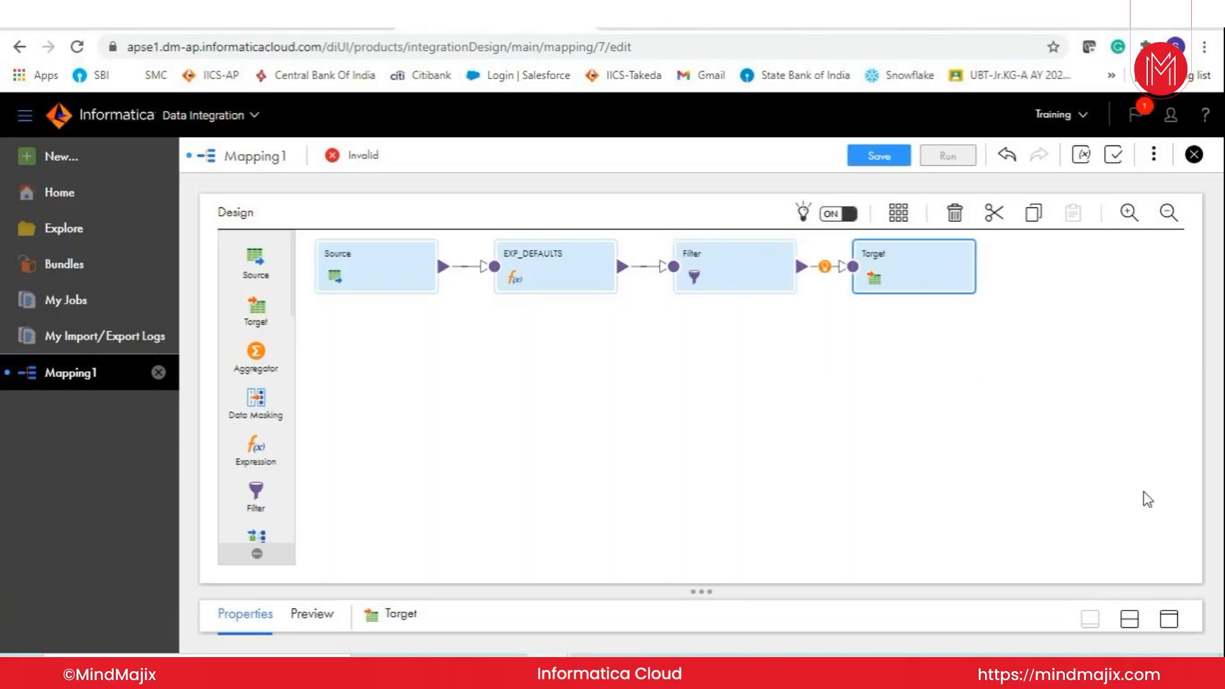
{"action": "left_click", "coordinate": [1170, 621]}
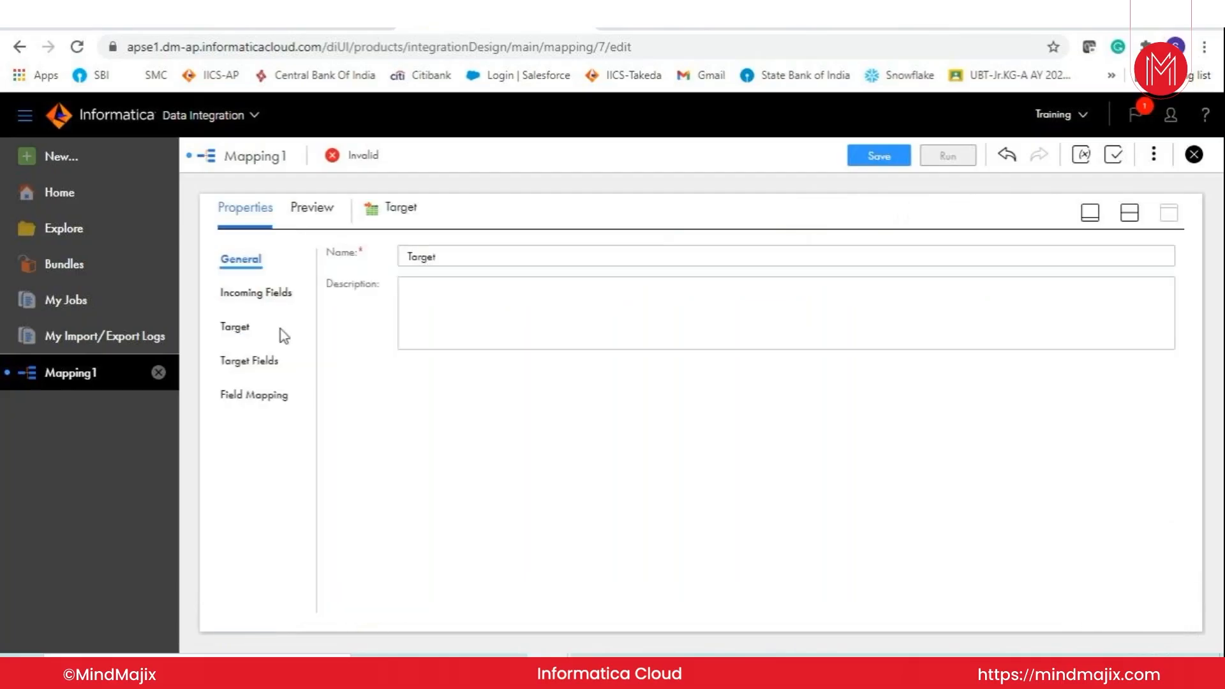
{"action": "left_click", "coordinate": [244, 337]}
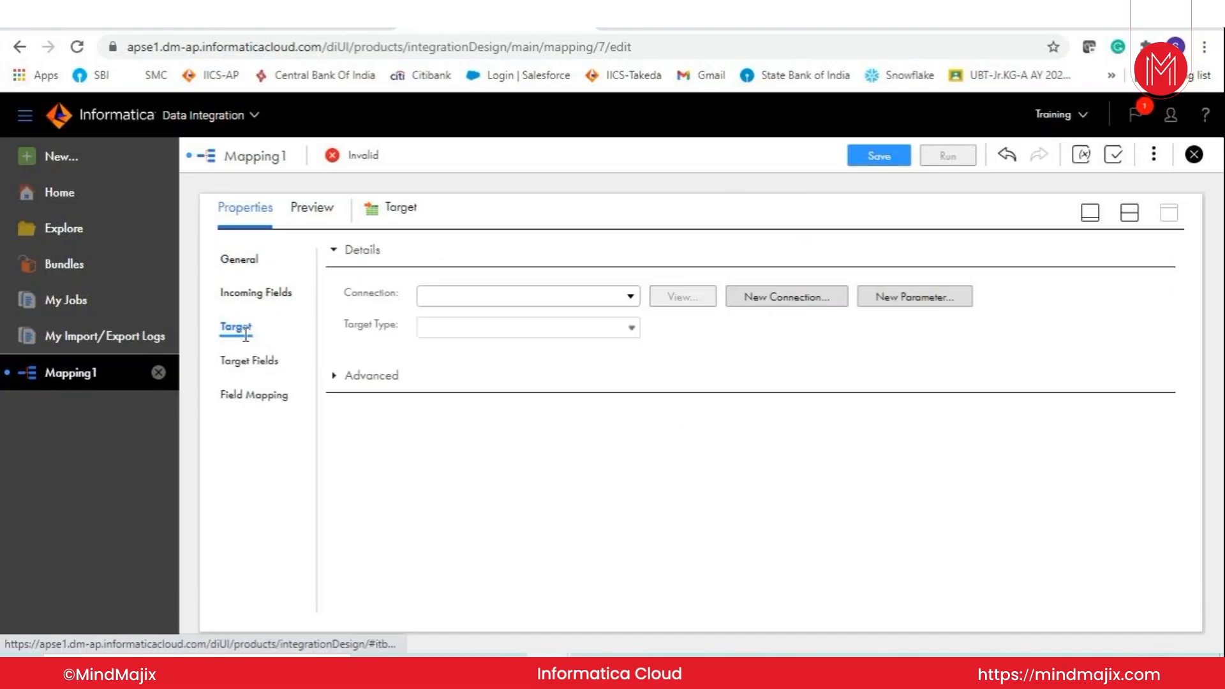
{"action": "left_click", "coordinate": [616, 300]}
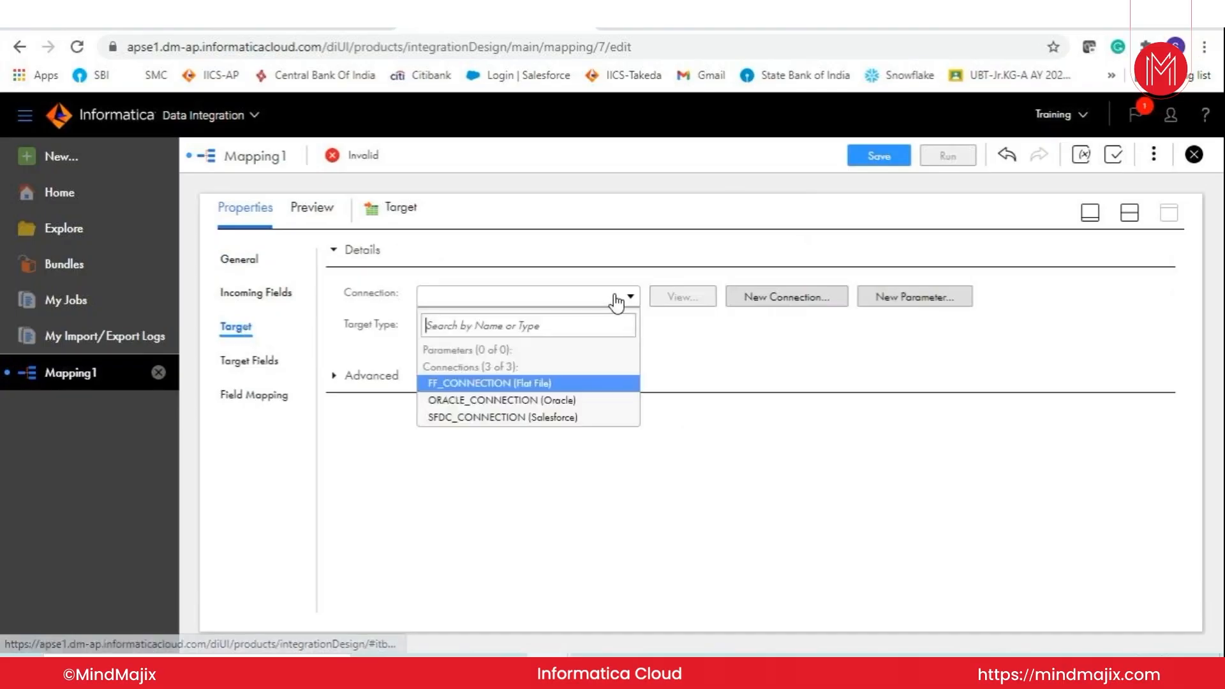
{"action": "left_click", "coordinate": [490, 400]}
- Find the existing table CUSTOMER_ORDERS and assign it as the Target transformation's object
{"action": "left_click", "coordinate": [679, 361]}
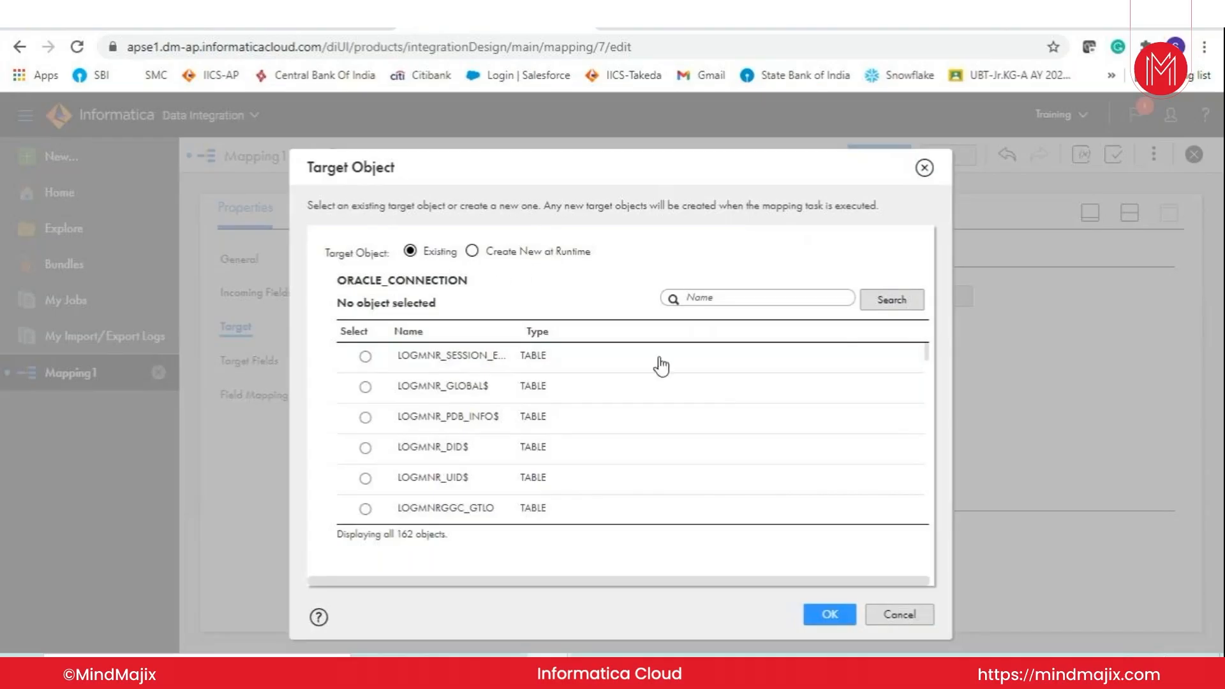
{"action": "left_click", "coordinate": [500, 258]}
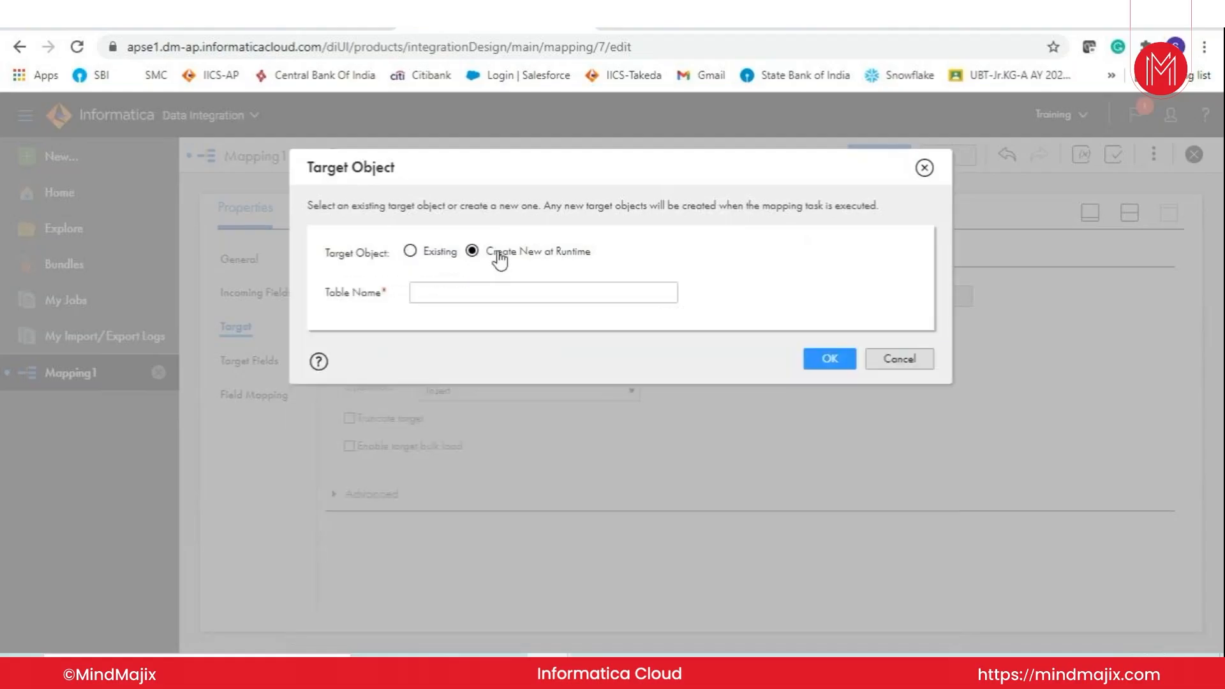
{"action": "left_click", "coordinate": [434, 257]}
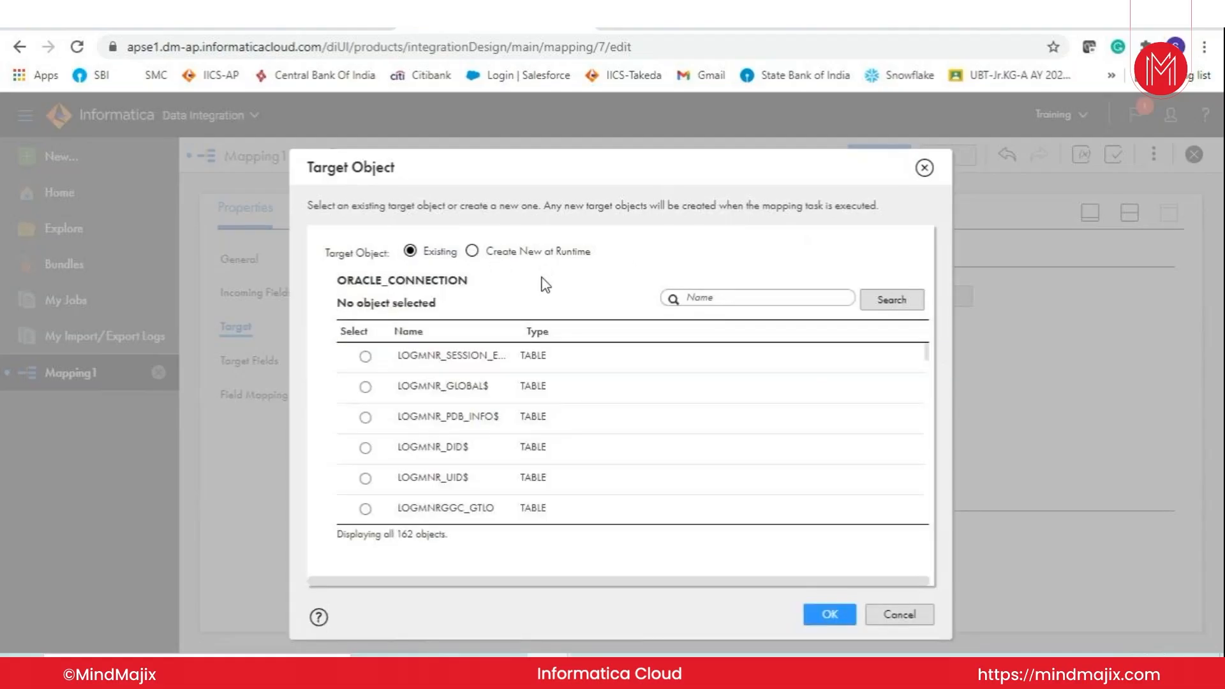
{"action": "left_click", "coordinate": [702, 301]}
{"action": "type", "text": "CUSTOMER_ORDERS"}
{"action": "left_click", "coordinate": [364, 357]}
{"action": "left_click", "coordinate": [829, 614]}
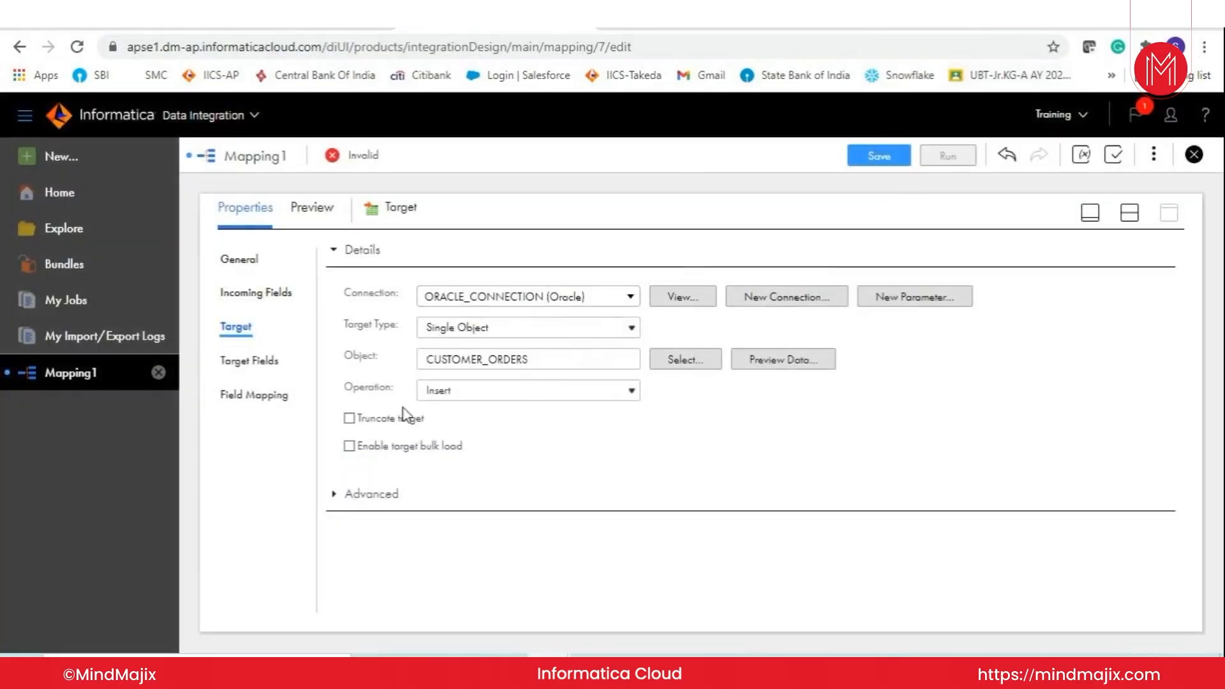
- Save the mapping and enable the Truncate target option for the CUSTOMER_ORDERS target
{"action": "left_click", "coordinate": [864, 155]}
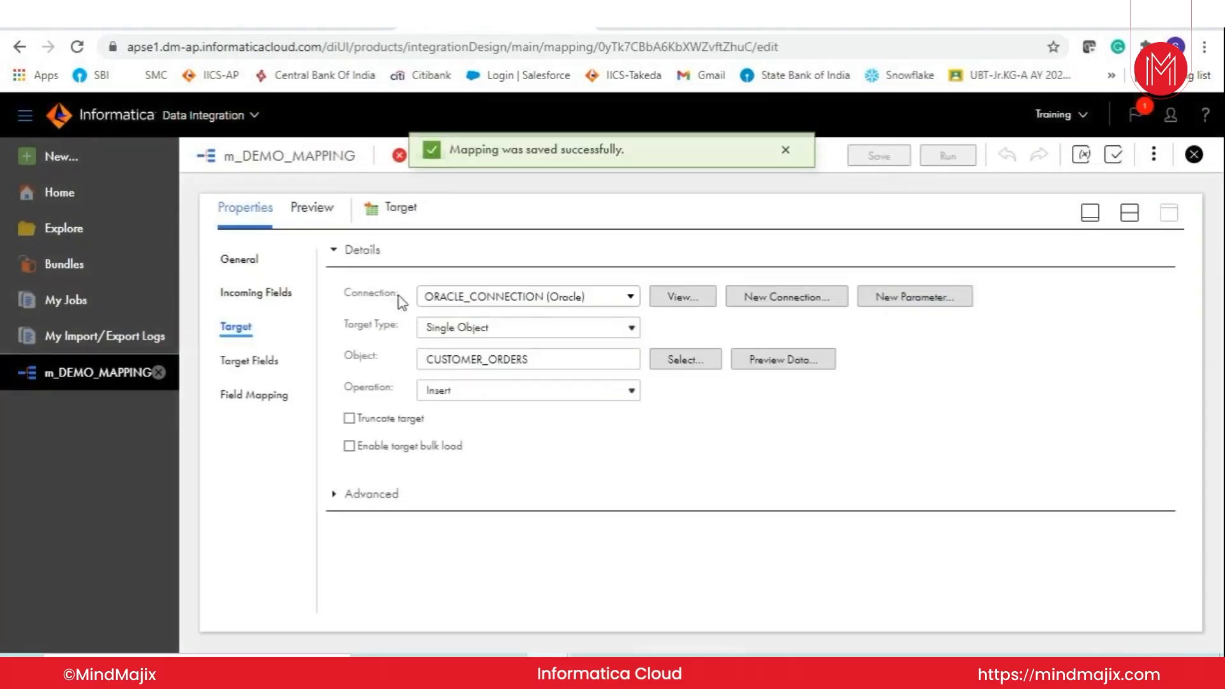
{"action": "left_click", "coordinate": [786, 150]}
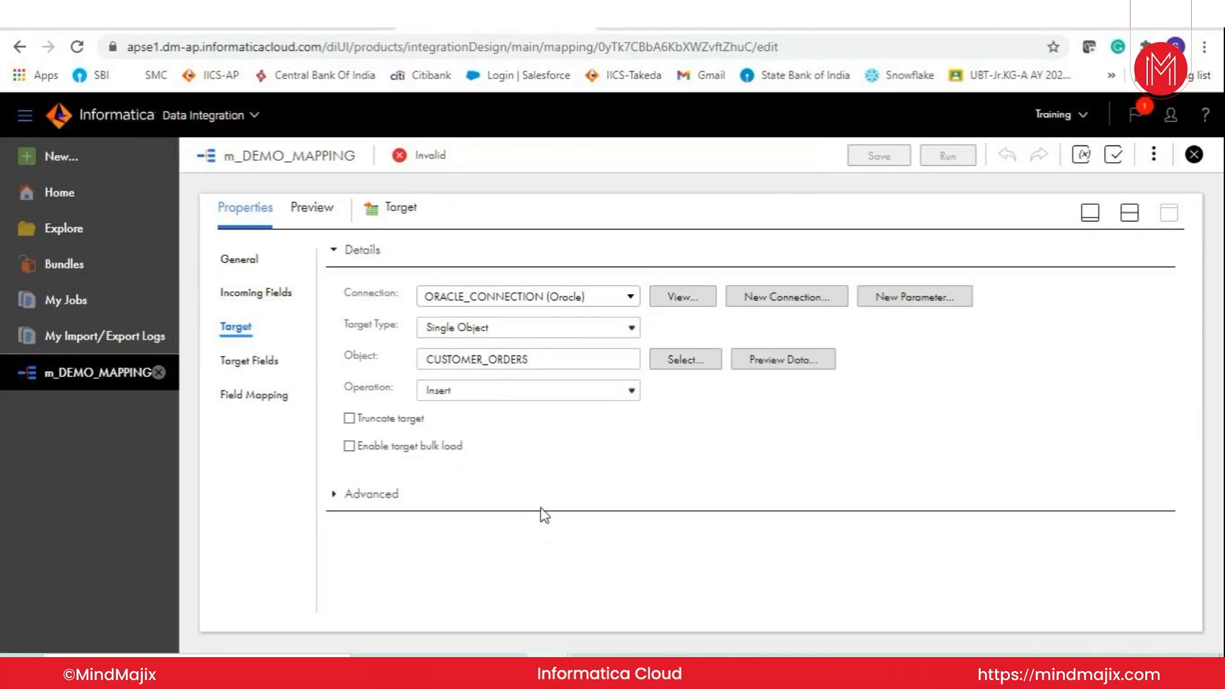
{"action": "left_click", "coordinate": [350, 420]}
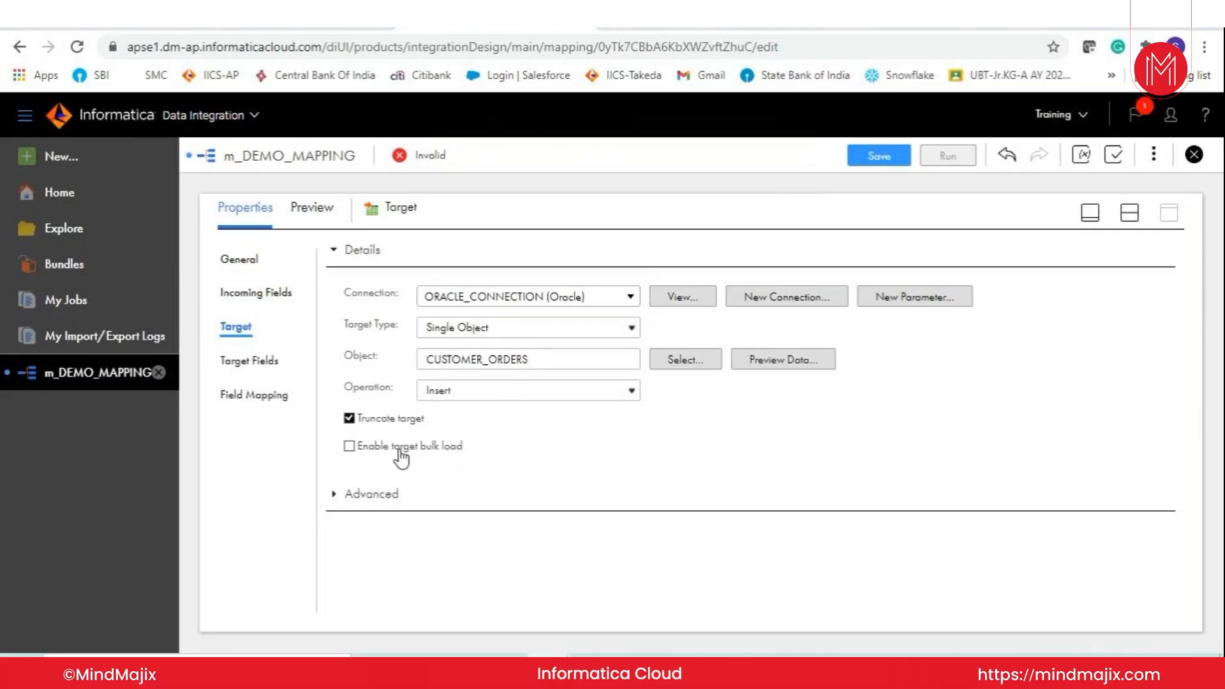
- Review the CUSTOMER_ORDERS target fields and automatically map the incoming fields to them with Smart Map
{"action": "left_click", "coordinate": [262, 363]}
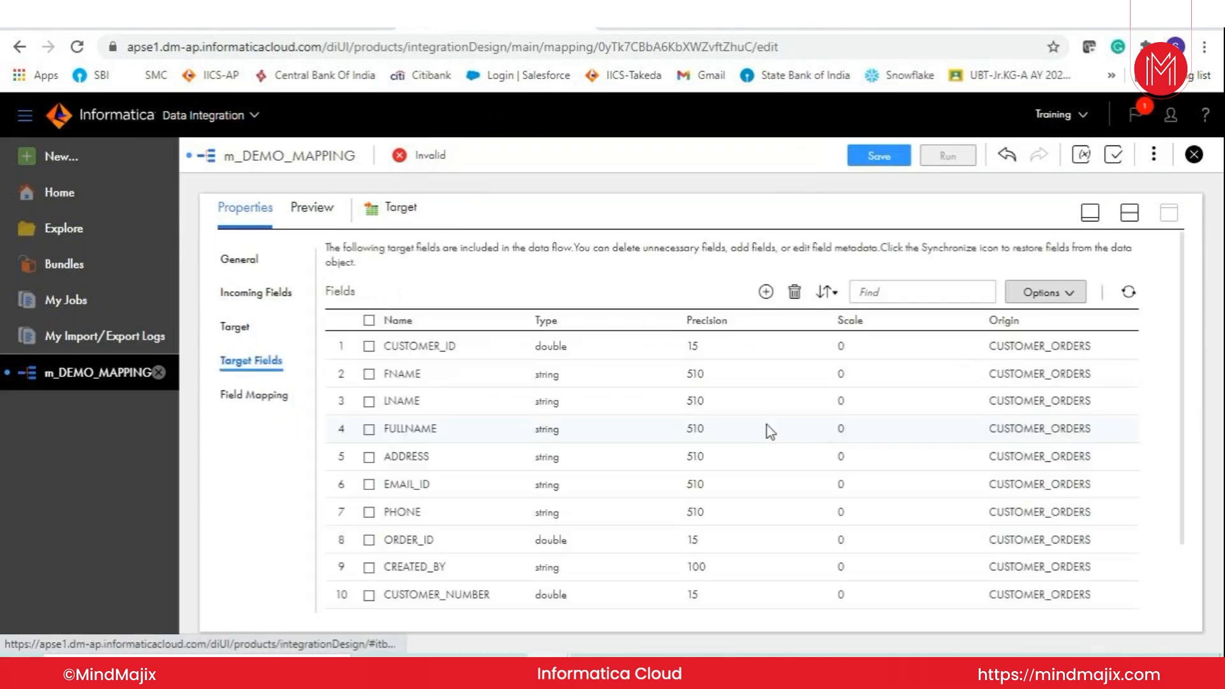
{"action": "scroll", "coordinate": [1186, 358], "scroll_direction": "down", "scroll_amount": 3}
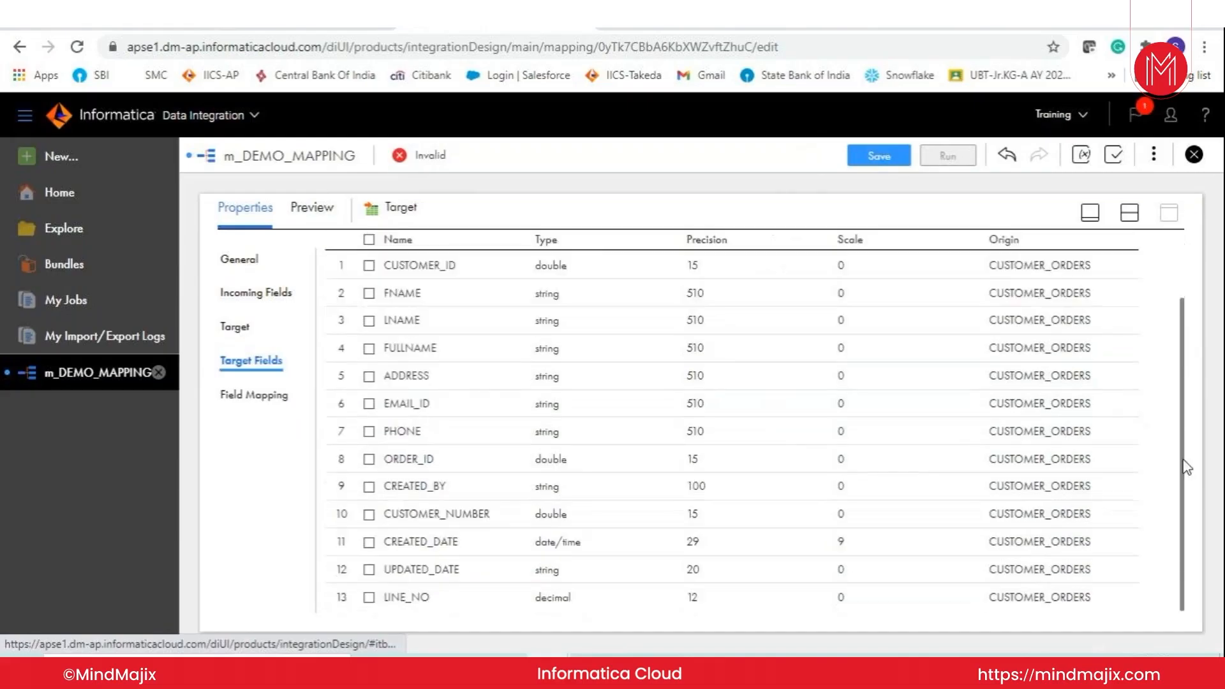
{"action": "scroll", "coordinate": [1187, 357], "scroll_direction": "up", "scroll_amount": 3}
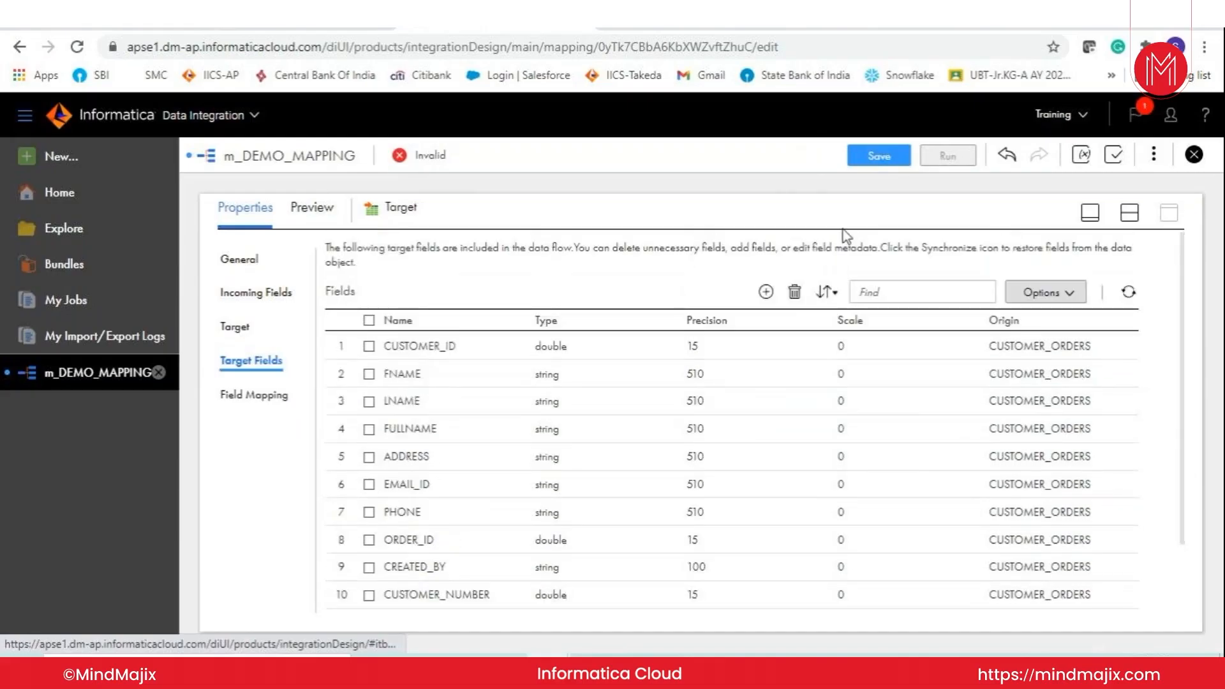
{"action": "left_click", "coordinate": [250, 395]}
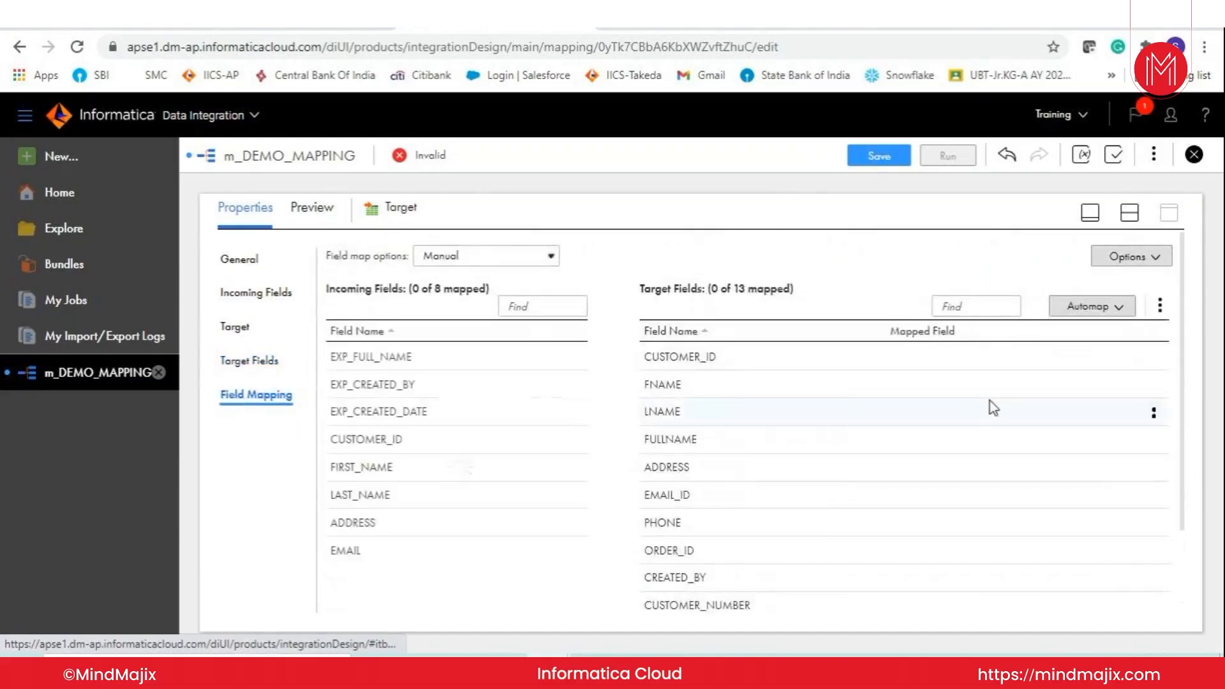
{"action": "left_click", "coordinate": [1101, 312]}
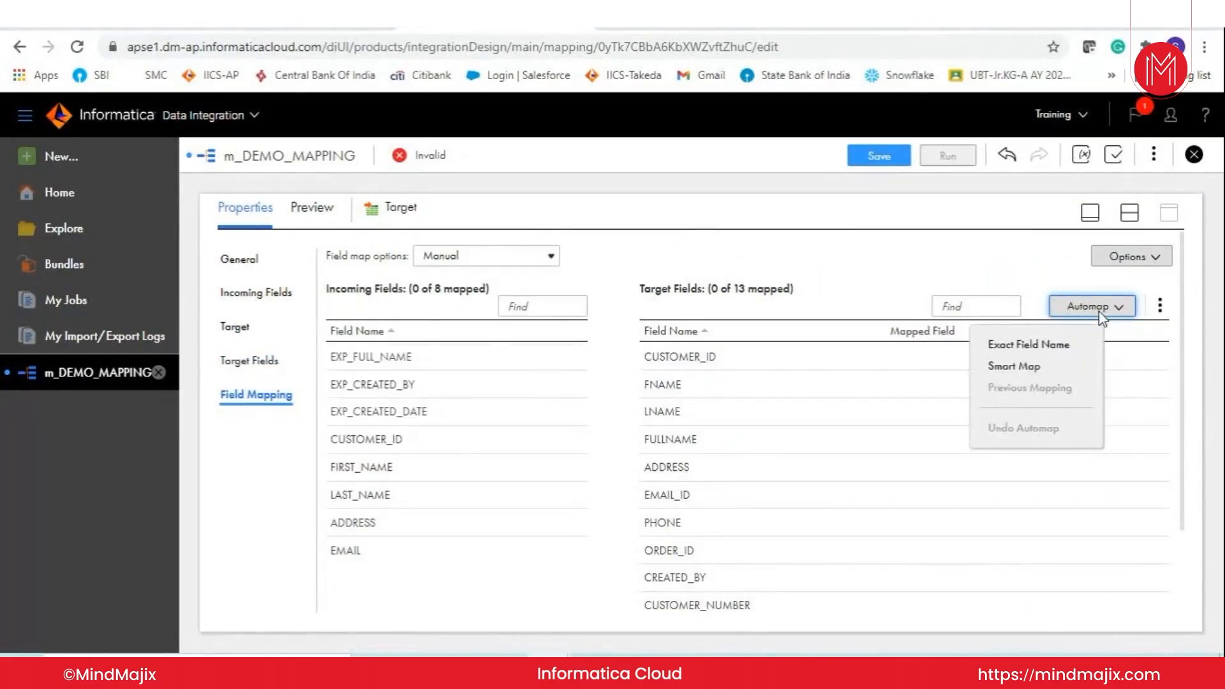
{"action": "left_click", "coordinate": [1033, 368]}
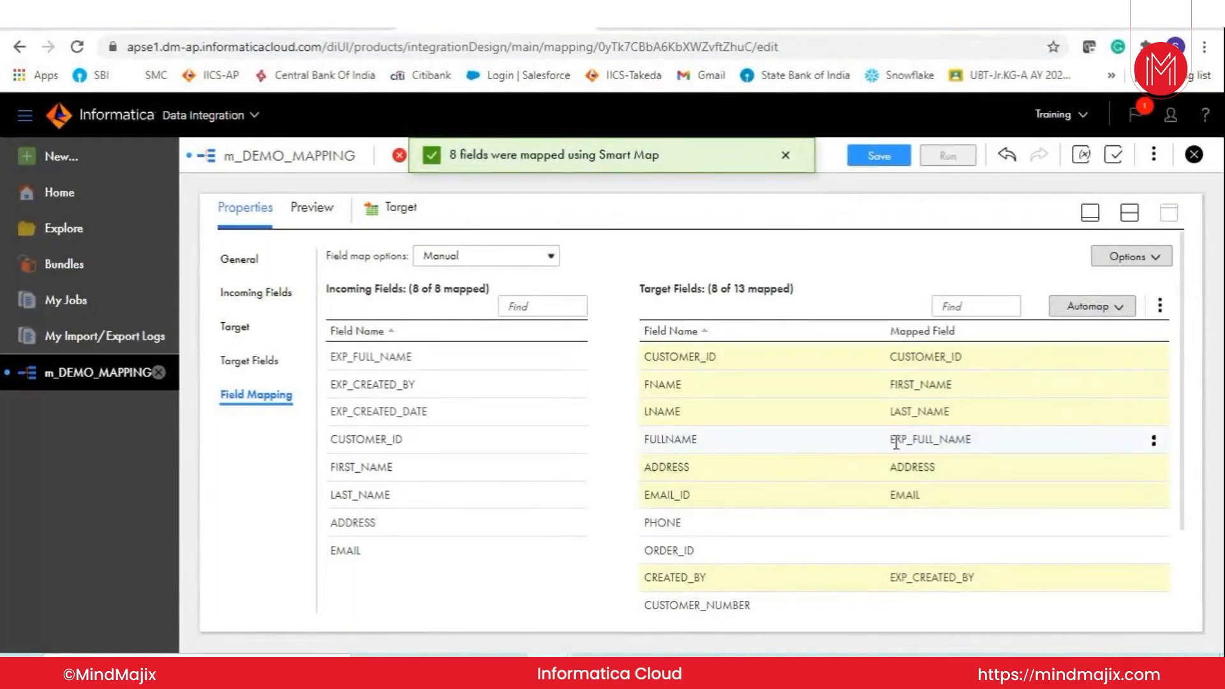
- Examine the target's field mapping, checking the fields mapped to FULLNAME, CREATED_BY and CREATED_DATE and which target fields are unmapped
{"action": "left_click", "coordinate": [895, 442]}
{"action": "left_click_drag", "start_coordinate": [896, 441], "coordinate": [972, 440]}
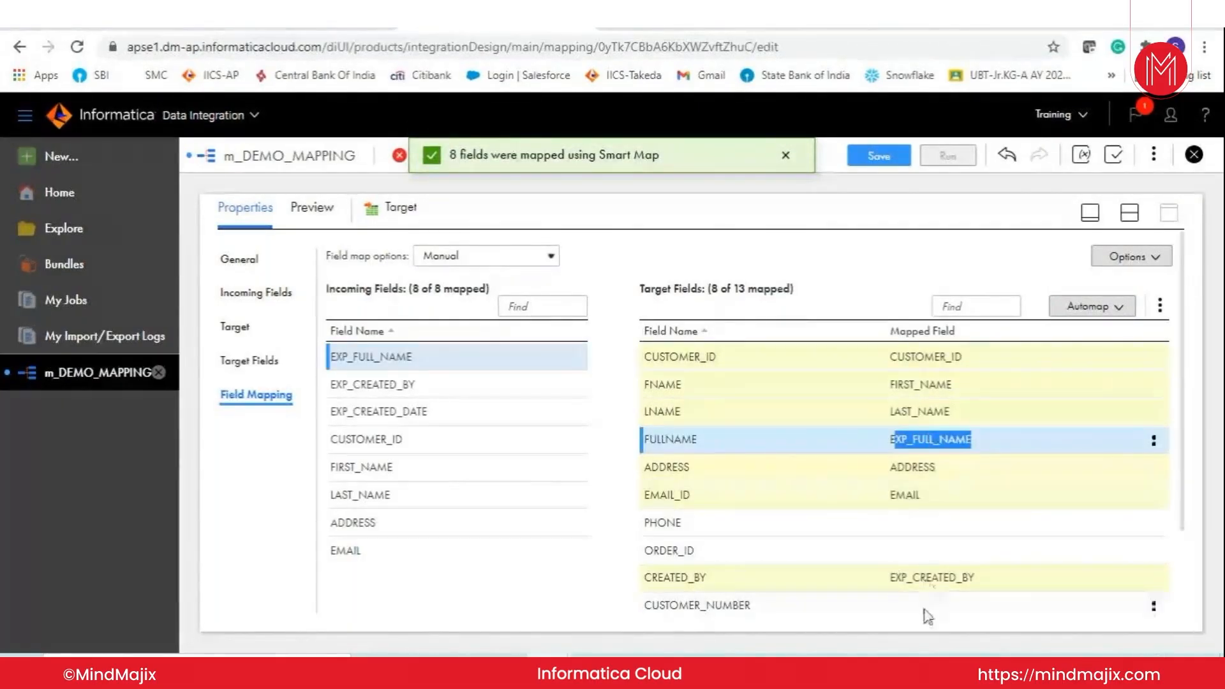
{"action": "left_click_drag", "start_coordinate": [904, 579], "coordinate": [993, 577]}
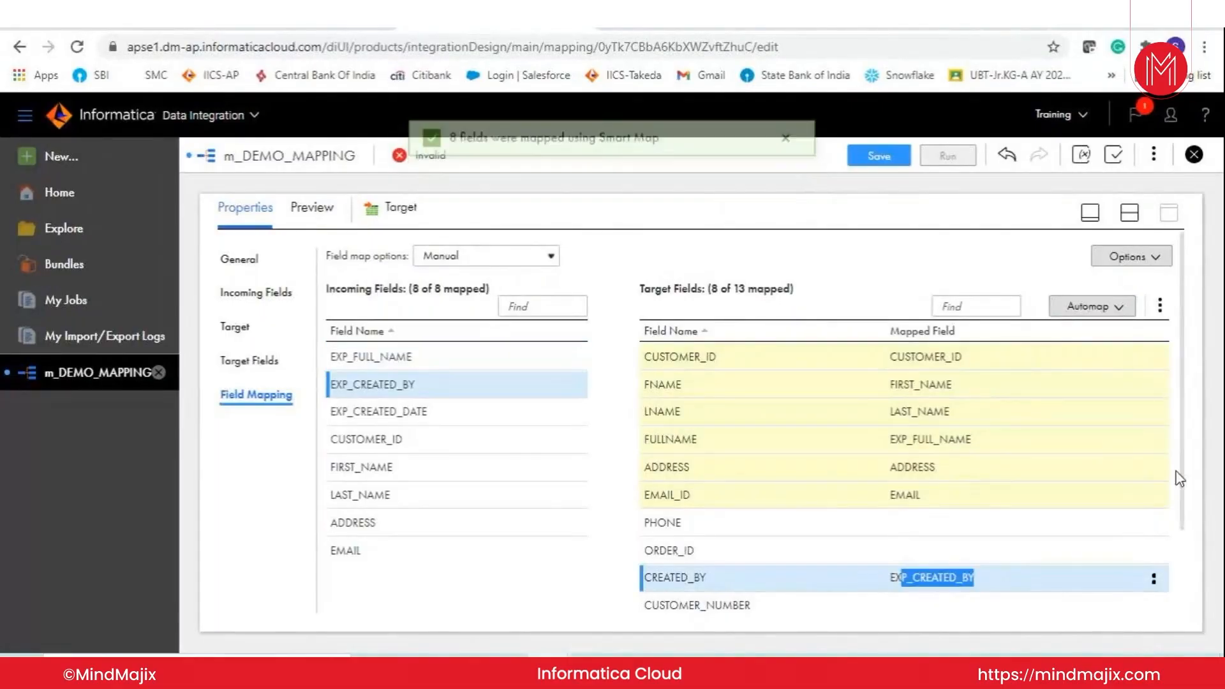
{"action": "scroll", "coordinate": [1181, 536], "scroll_direction": "down", "scroll_amount": 2}
{"action": "scroll", "coordinate": [1190, 560], "scroll_direction": "down", "scroll_amount": 1}
{"action": "left_click", "coordinate": [916, 530]}
{"action": "left_click_drag", "start_coordinate": [916, 530], "coordinate": [981, 531]}
{"action": "left_click", "coordinate": [1185, 548]}
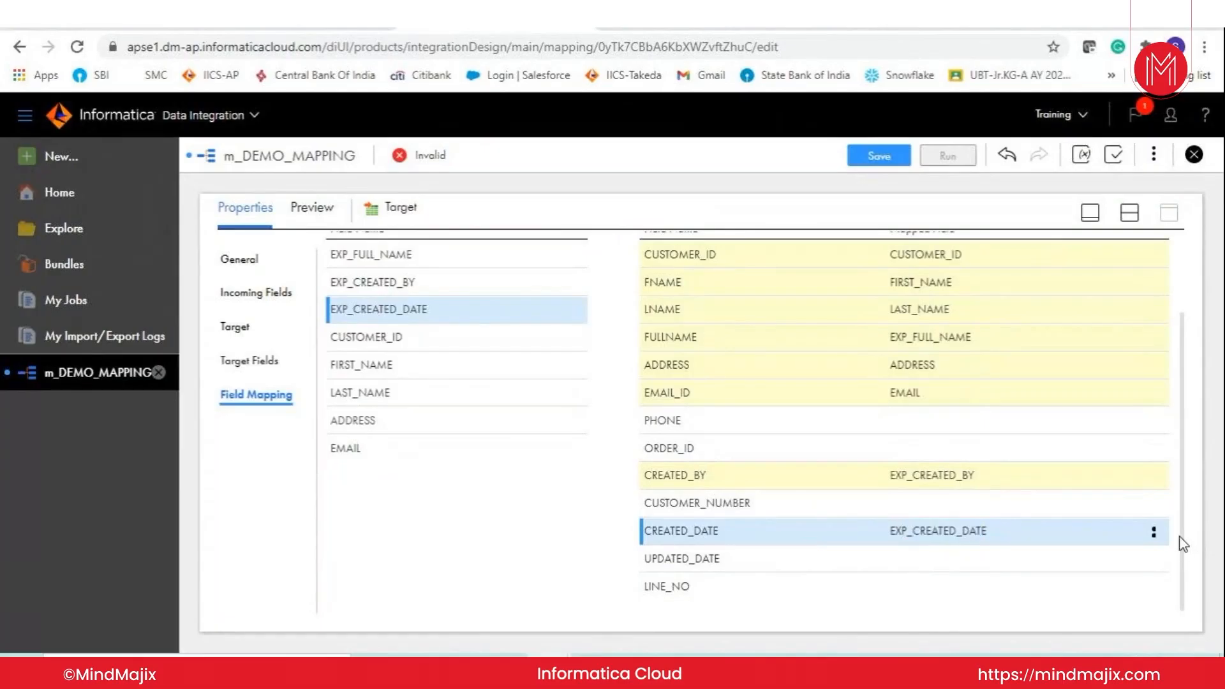
{"action": "left_click_drag", "start_coordinate": [1185, 482], "coordinate": [1185, 429]}
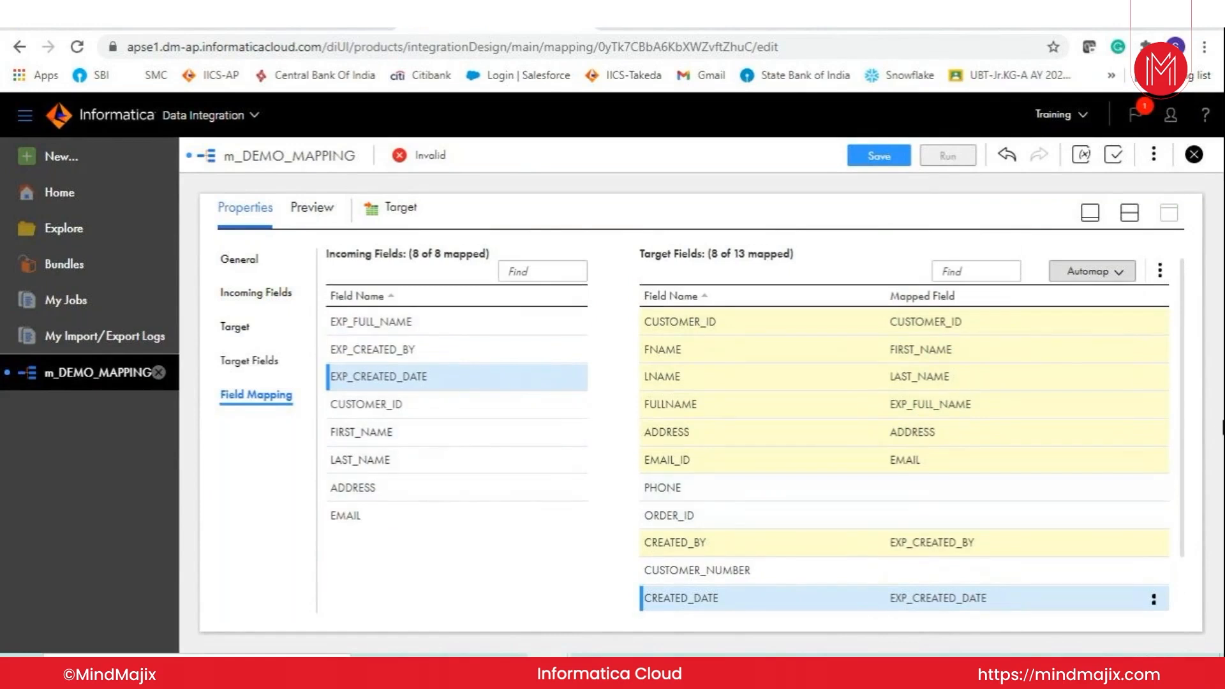
{"action": "left_click_drag", "start_coordinate": [1184, 399], "coordinate": [1189, 464]}
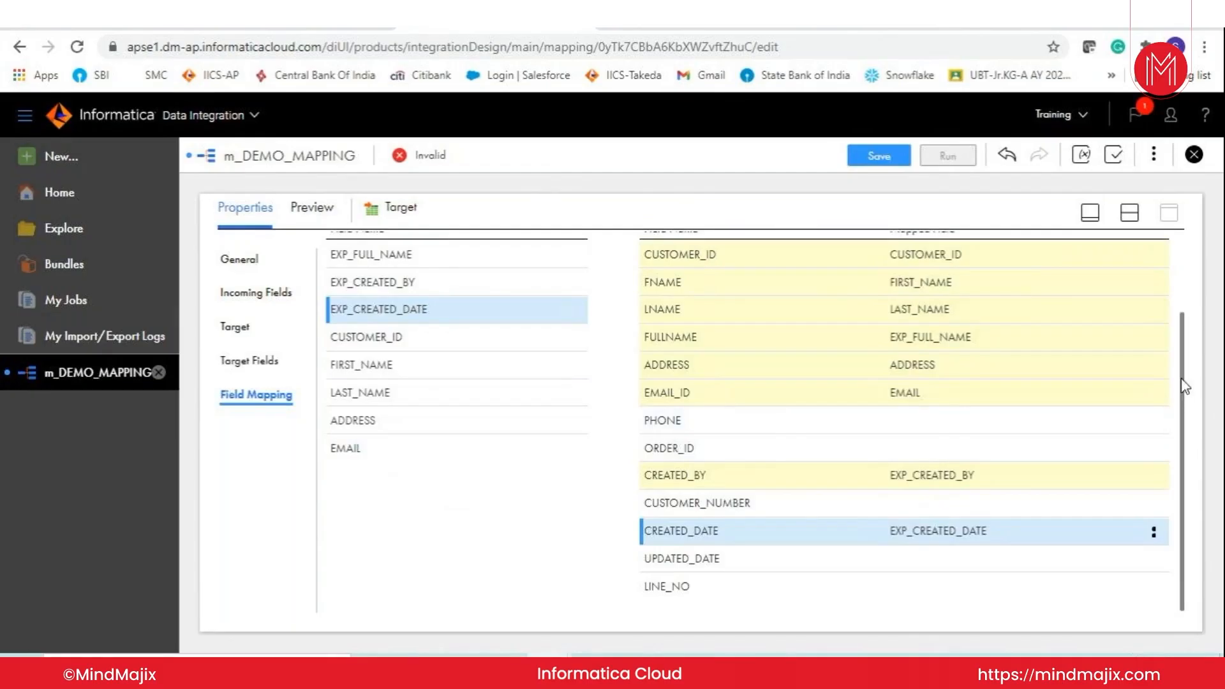
{"action": "left_click_drag", "start_coordinate": [1185, 386], "coordinate": [1186, 271]}
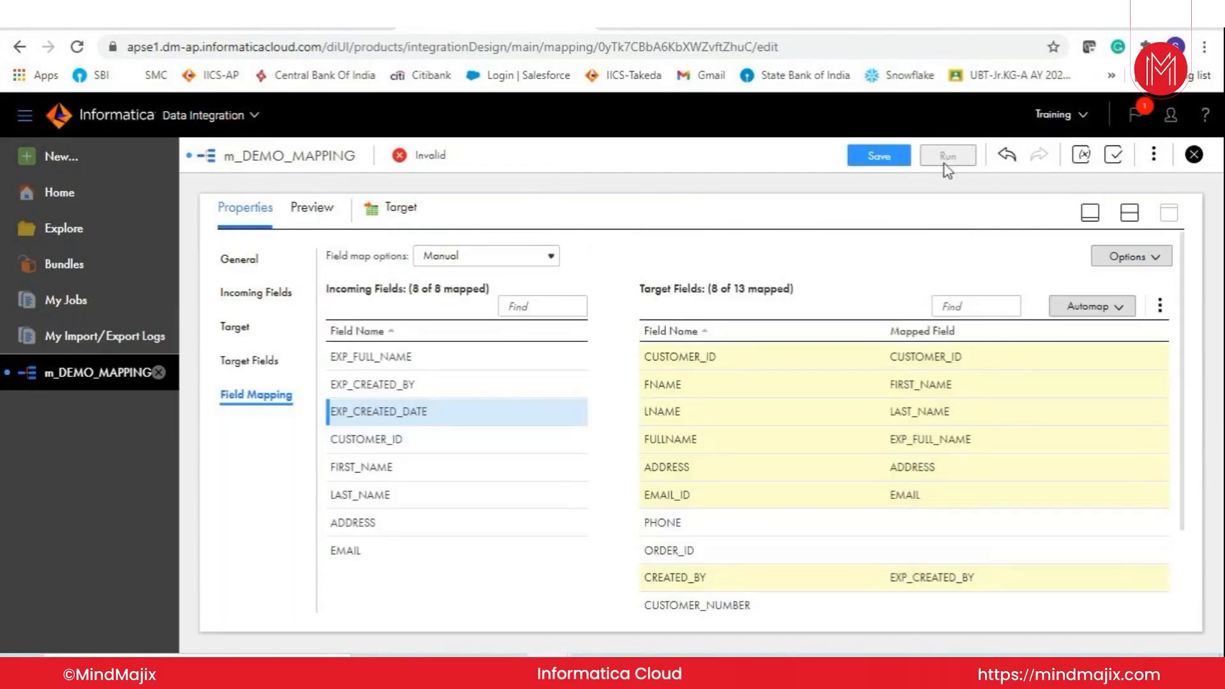
- Save m_DEMO_MAPPING and run it with DESKTOP-DAQTMEM as the runtime environment
{"action": "left_click", "coordinate": [881, 160]}
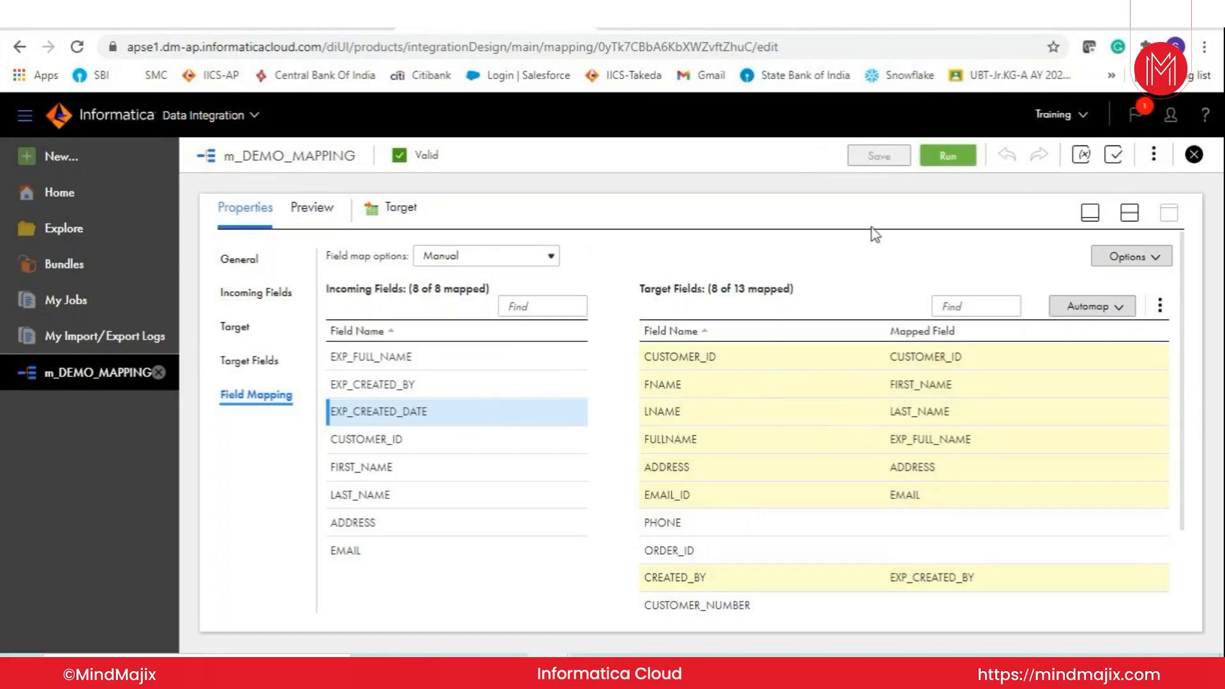
{"action": "left_click", "coordinate": [946, 156]}
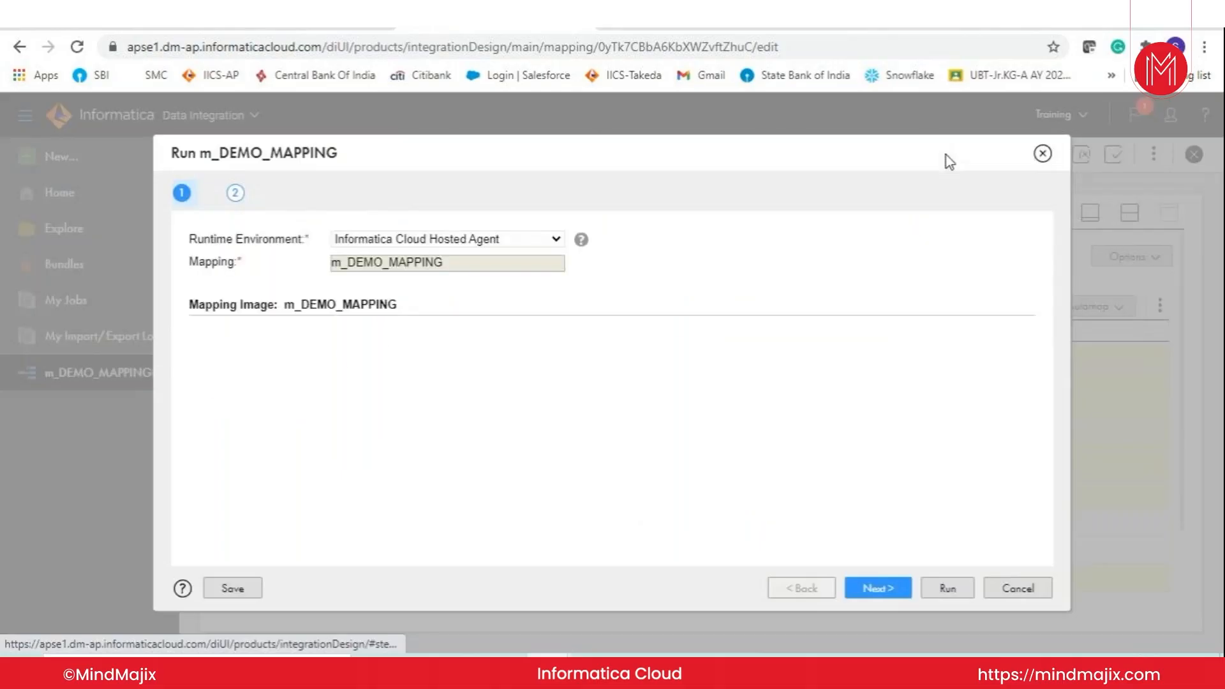
{"action": "left_click", "coordinate": [389, 246]}
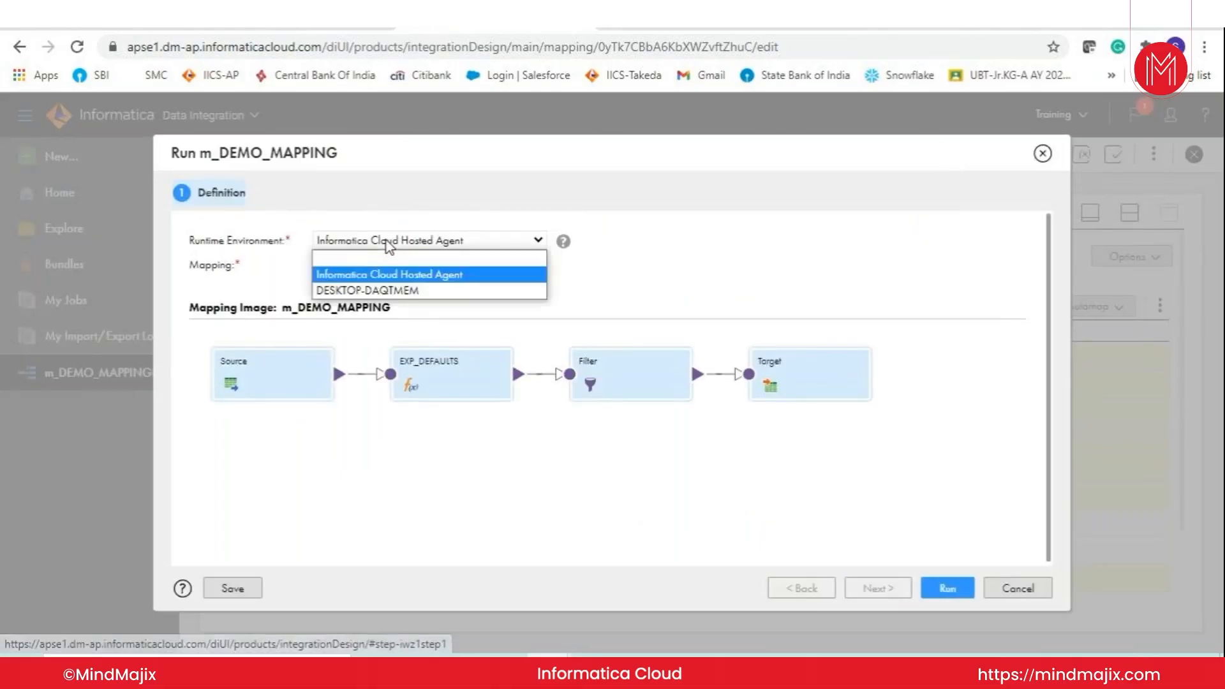
{"action": "left_click", "coordinate": [392, 291]}
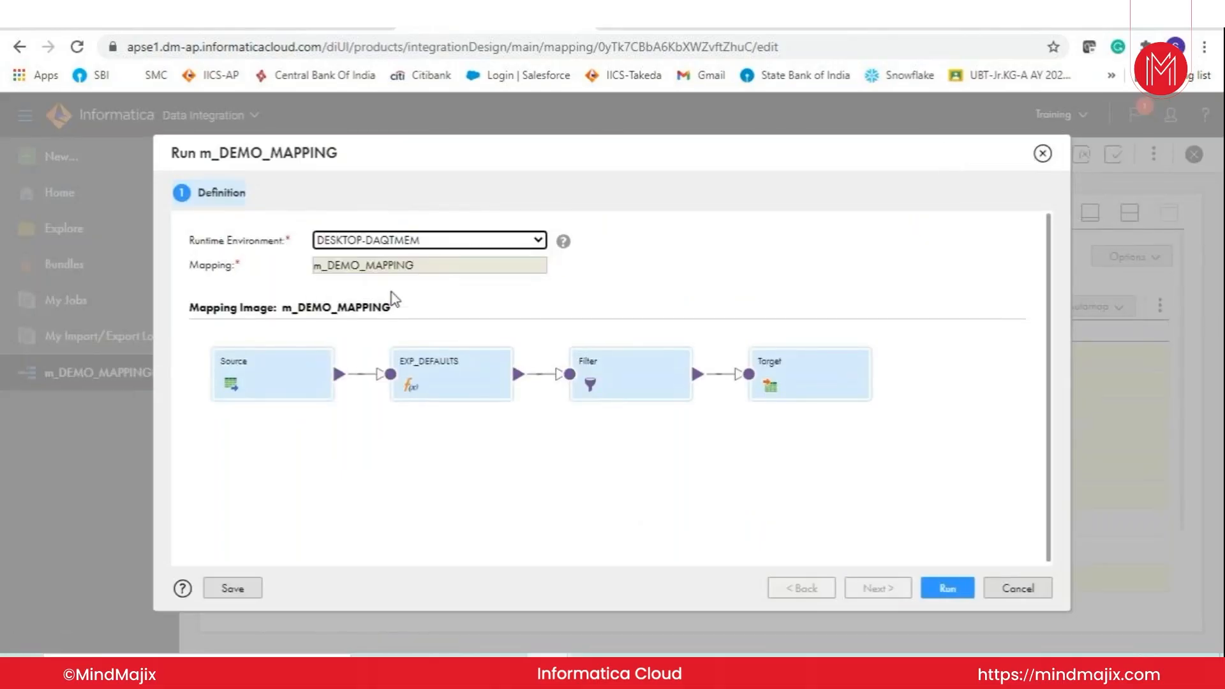
{"action": "left_click", "coordinate": [948, 589]}
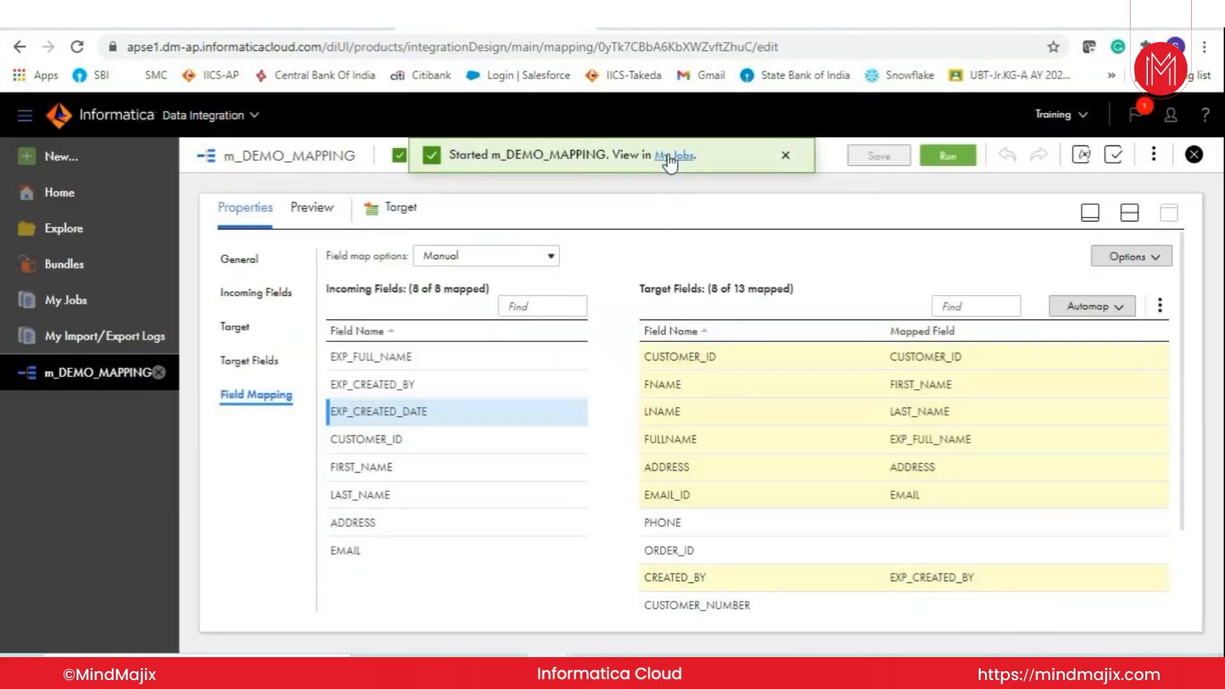
- Monitor the m_DEMO_MAPPING job by refreshing its status until it finishes, and open the m_DEMO_MAPPING-1 job instance
{"action": "left_click", "coordinate": [669, 156]}
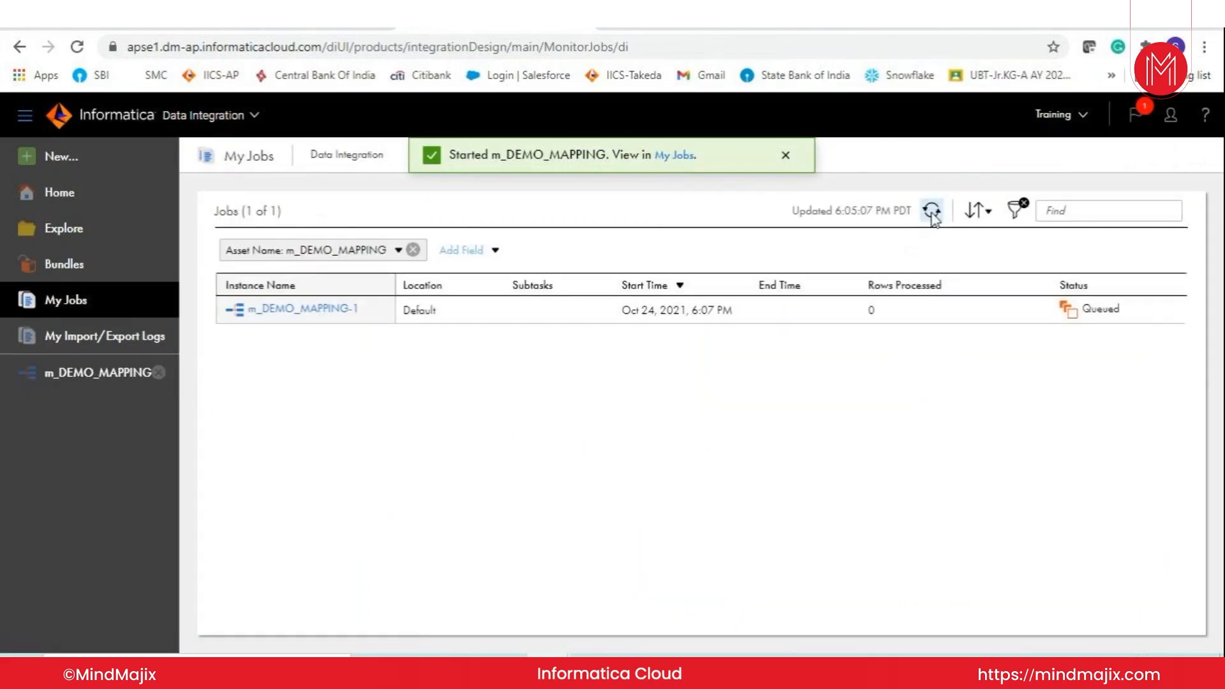
{"action": "left_click", "coordinate": [932, 213]}
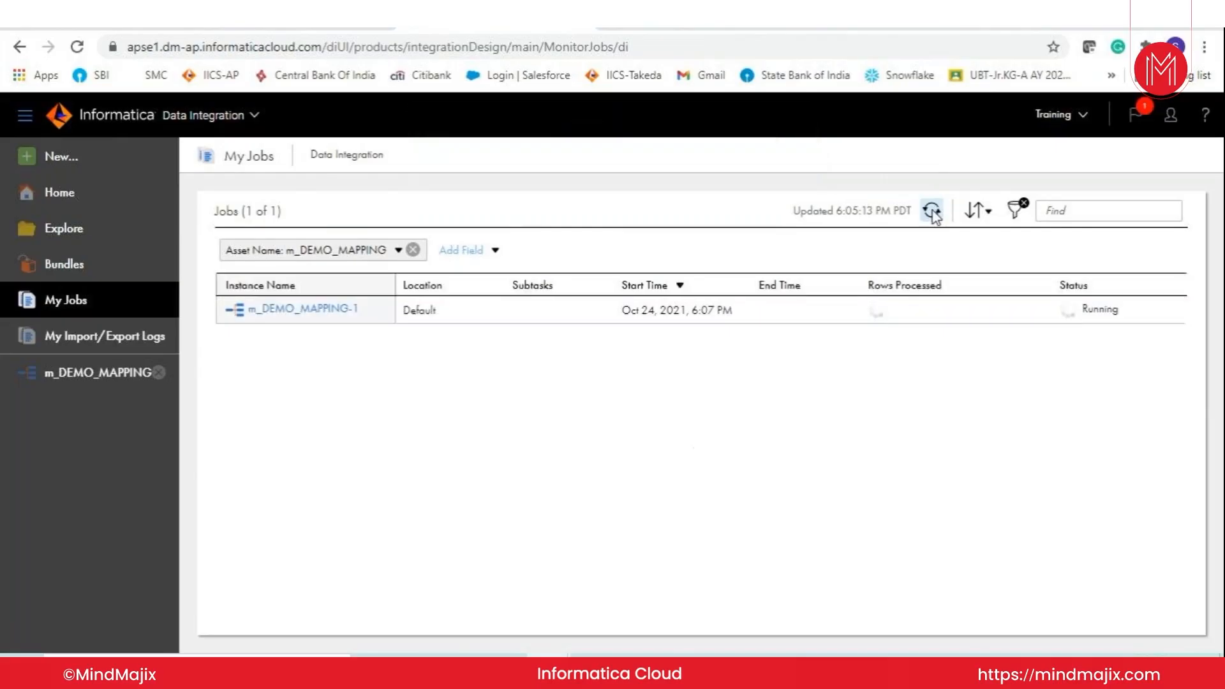
{"action": "left_click", "coordinate": [931, 210]}
{"action": "left_click", "coordinate": [932, 210]}
{"action": "left_click", "coordinate": [931, 210]}
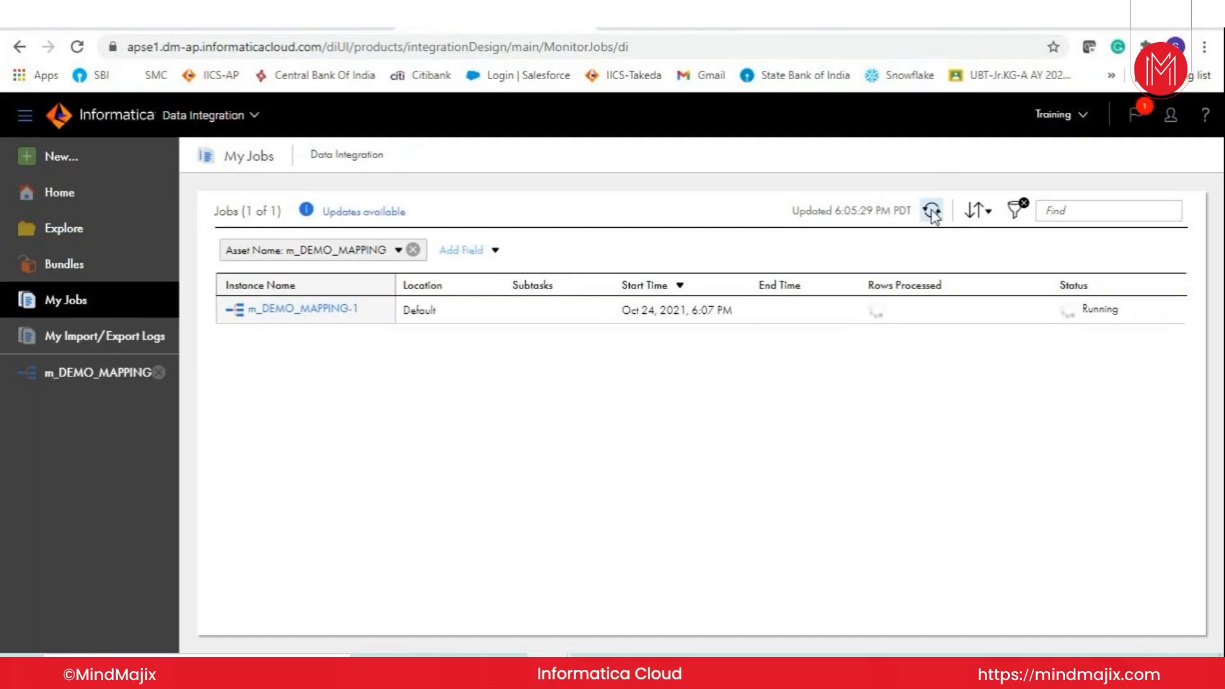
{"action": "left_click", "coordinate": [931, 211]}
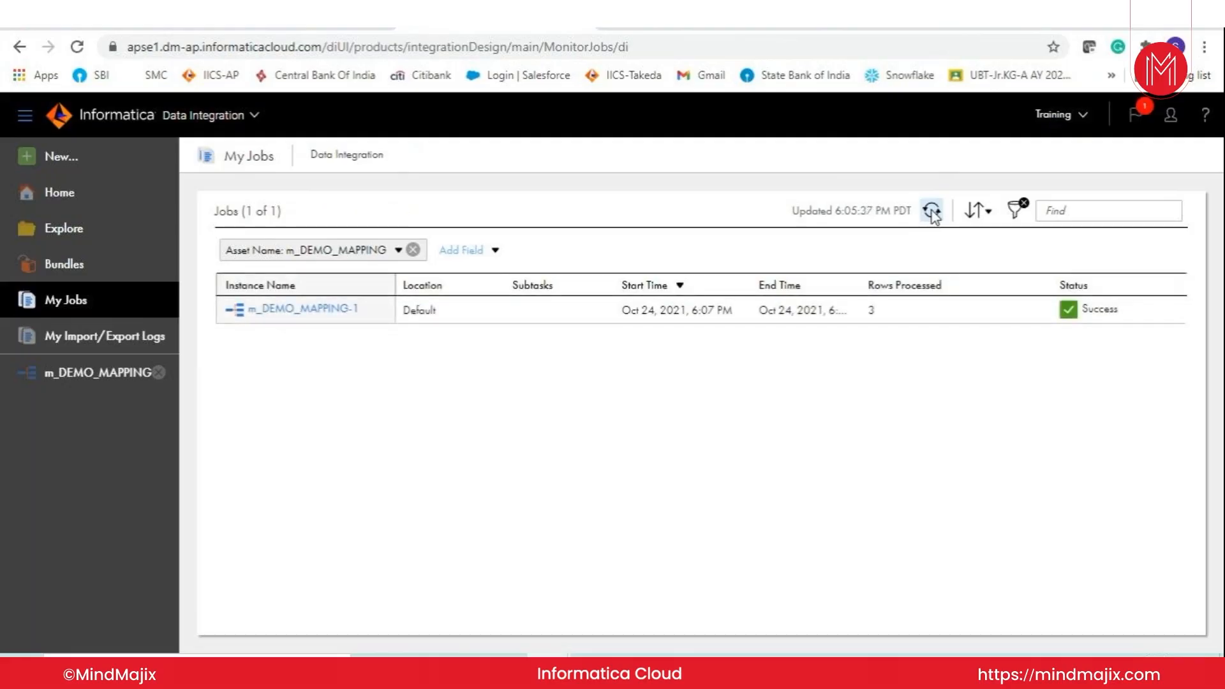
{"action": "left_click", "coordinate": [324, 311]}
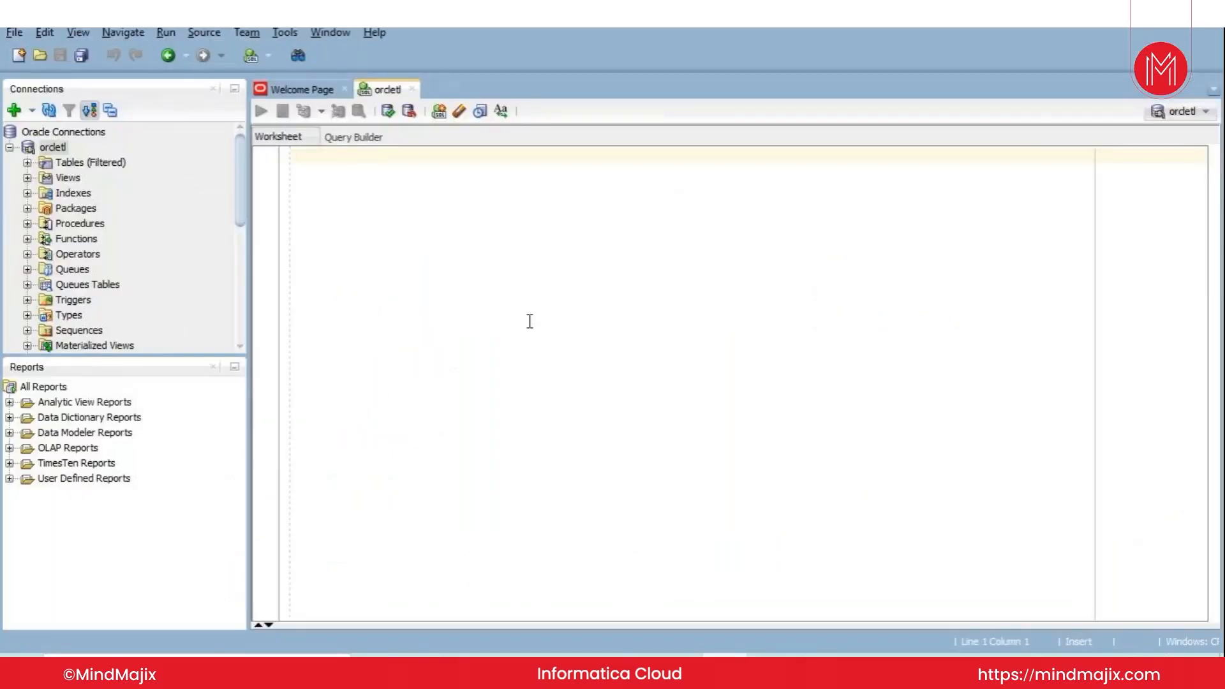
- Switch to Oracle SQL Developer and run SELECT * FROM CUSTOMER_ORDERS; to check the loaded rows
{"action": "type", "text": "SELECT * FROM CUSTO"}
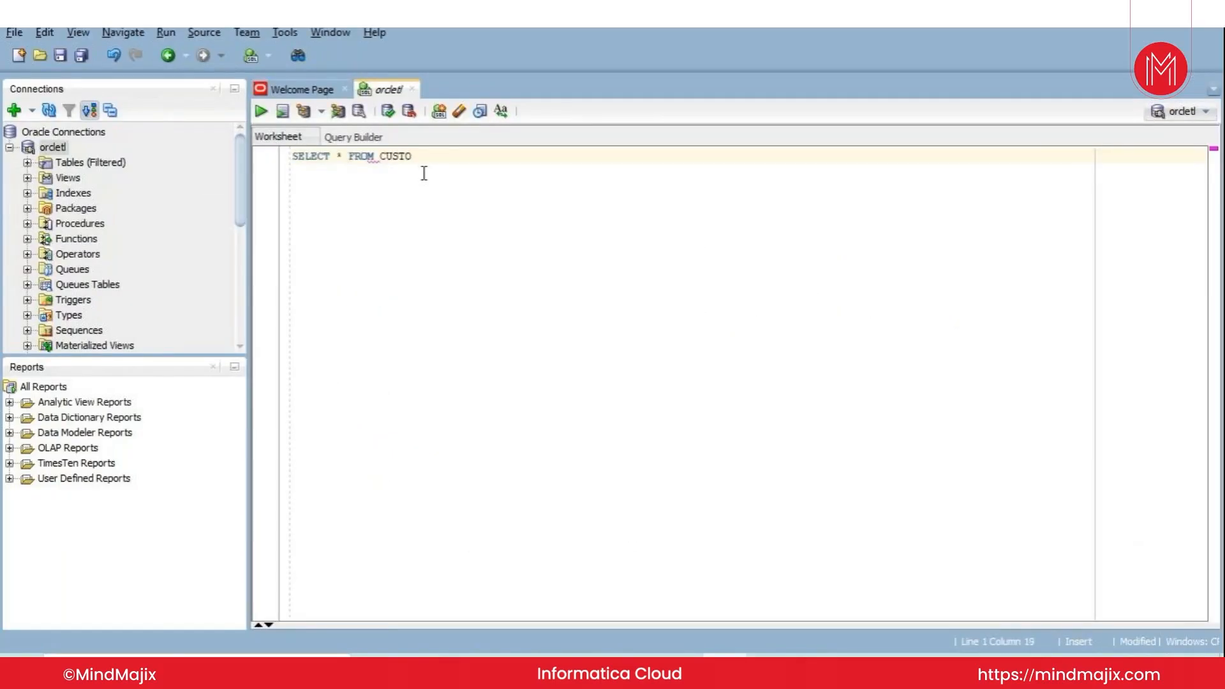
{"action": "type", "text": "MER_ORDERS;"}
{"action": "key", "text": "ctrl+Return"}
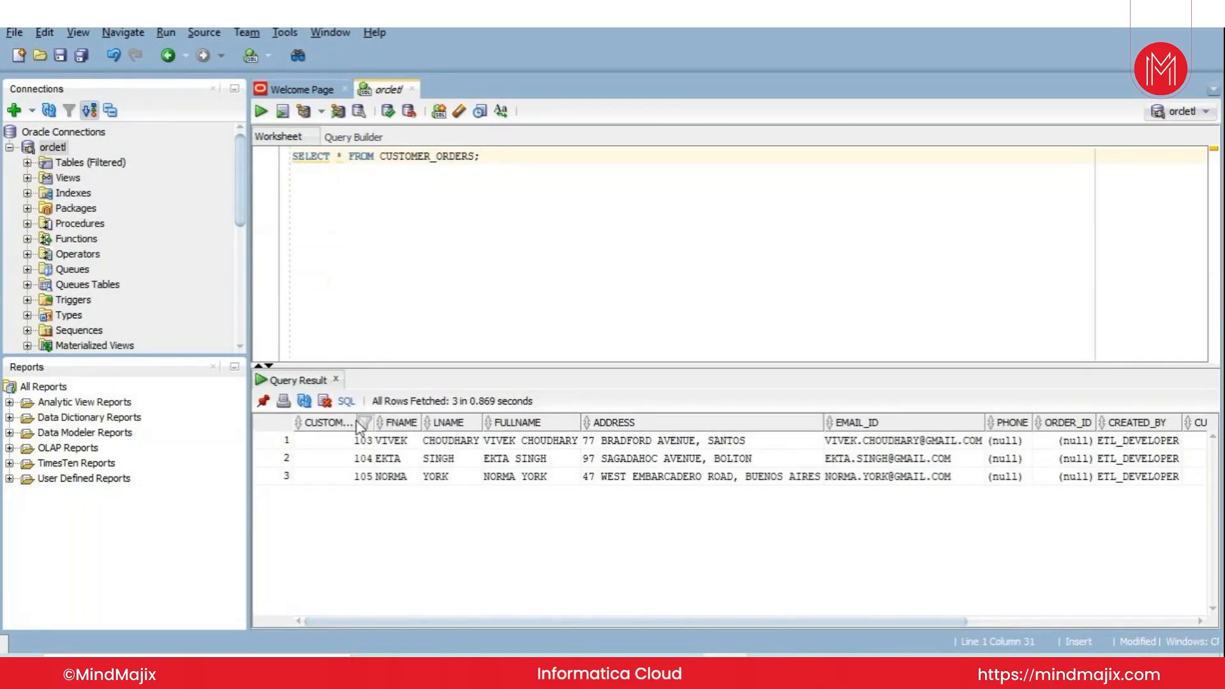
- Highlight the loaded rows from CUSTOMER_ID through PHONE in the query result to review the customer data
{"action": "left_click_drag", "start_coordinate": [357, 440], "coordinate": [356, 486]}
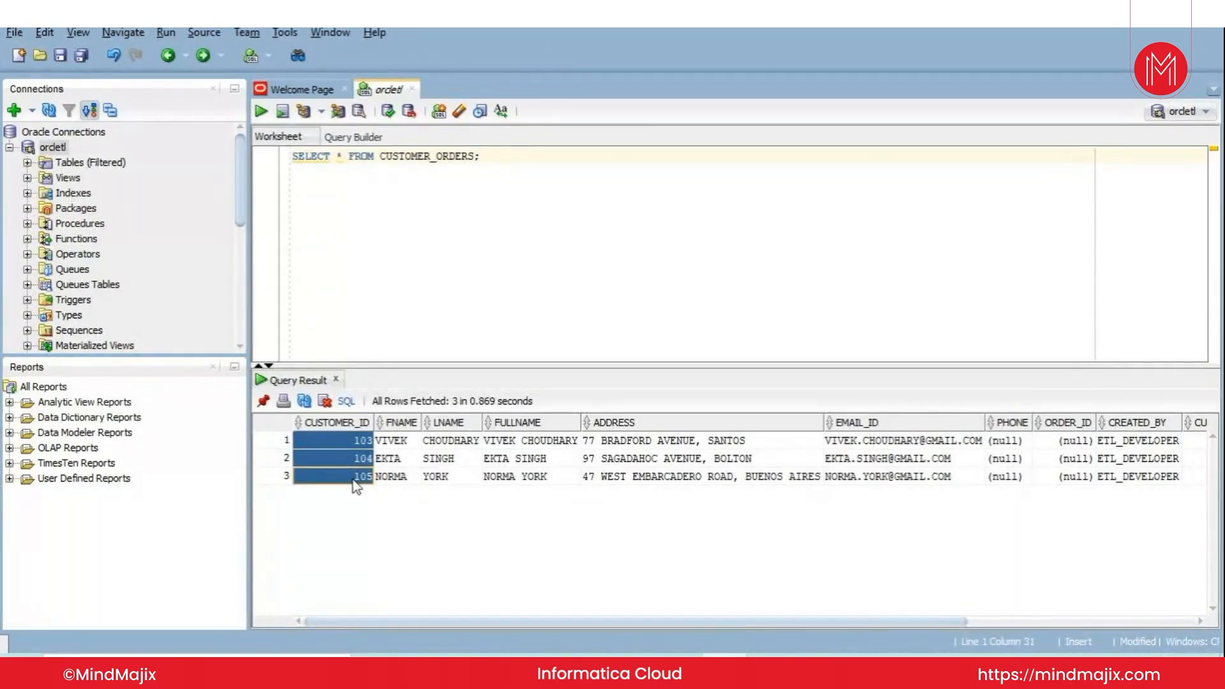
{"action": "key", "text": "shift+Right"}
{"action": "key", "text": "shift+Right"}
{"action": "key", "text": "shift+Right"}
{"action": "key", "text": "shift+Right"}
{"action": "key", "text": "shift+Right"}
{"action": "key", "text": "shift+Right"}
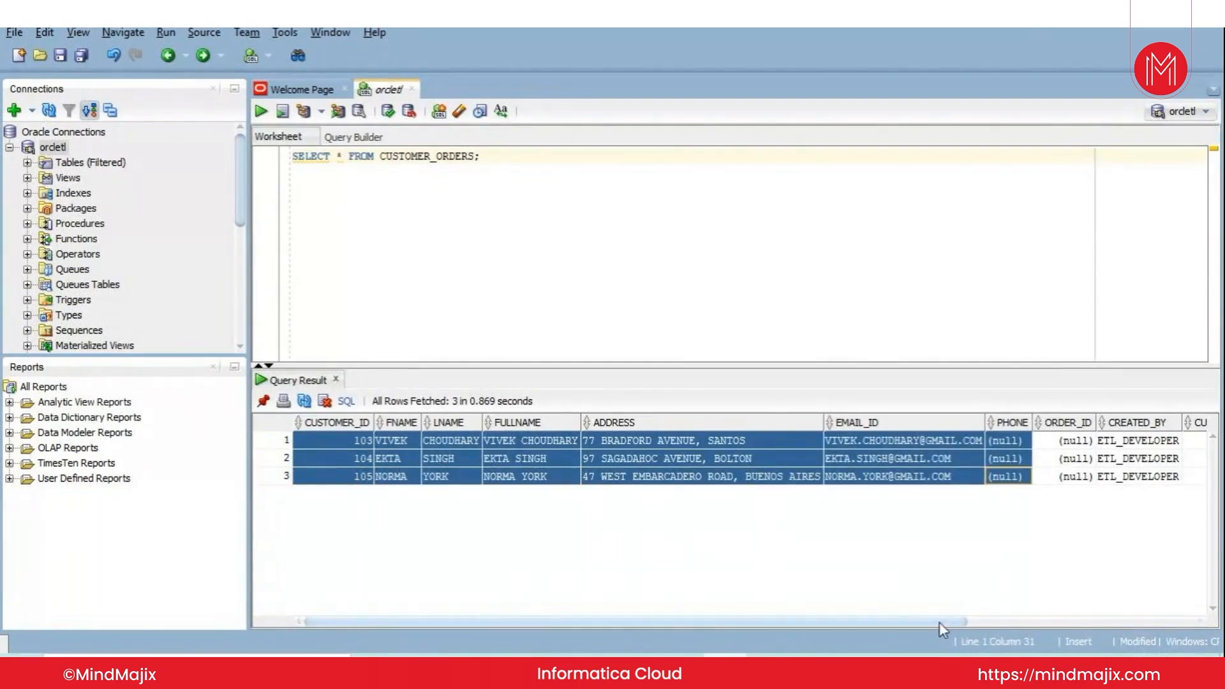
- Check the derived values of all loaded rows in the CREATED_BY, CREATED_DATE and FULLNAME columns of the query result
{"action": "left_click_drag", "start_coordinate": [939, 622], "coordinate": [1079, 627]}
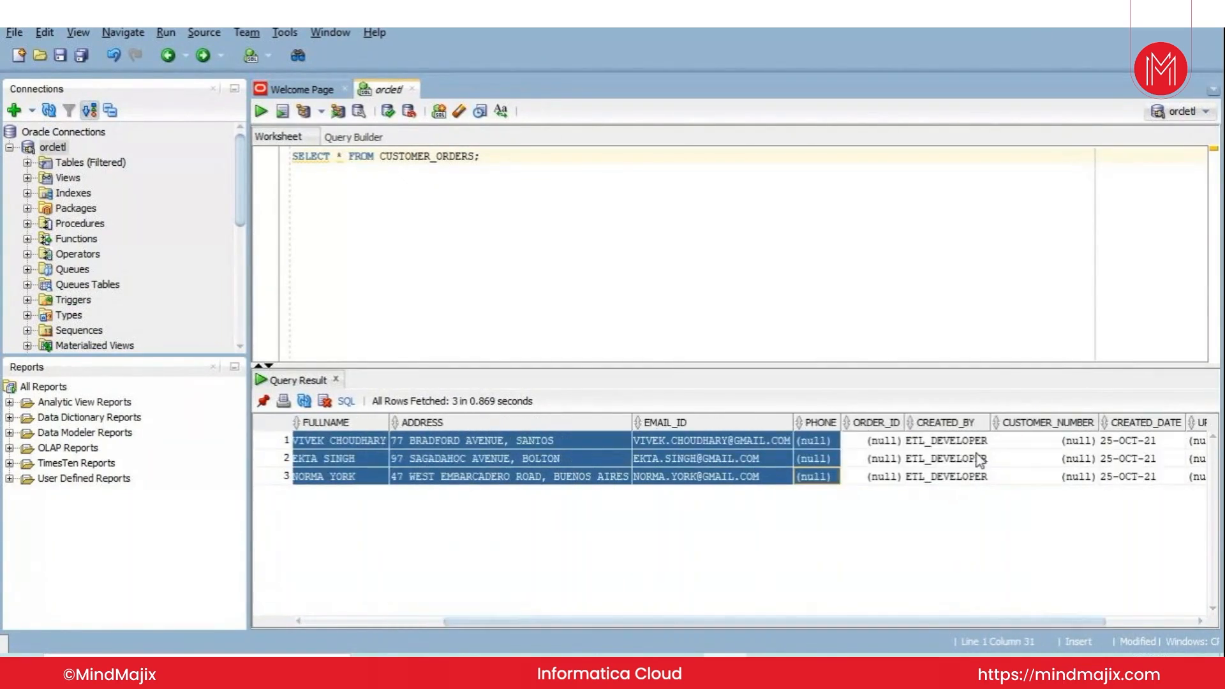
{"action": "left_click_drag", "start_coordinate": [945, 440], "coordinate": [934, 541]}
{"action": "left_click_drag", "start_coordinate": [897, 619], "coordinate": [1031, 628]}
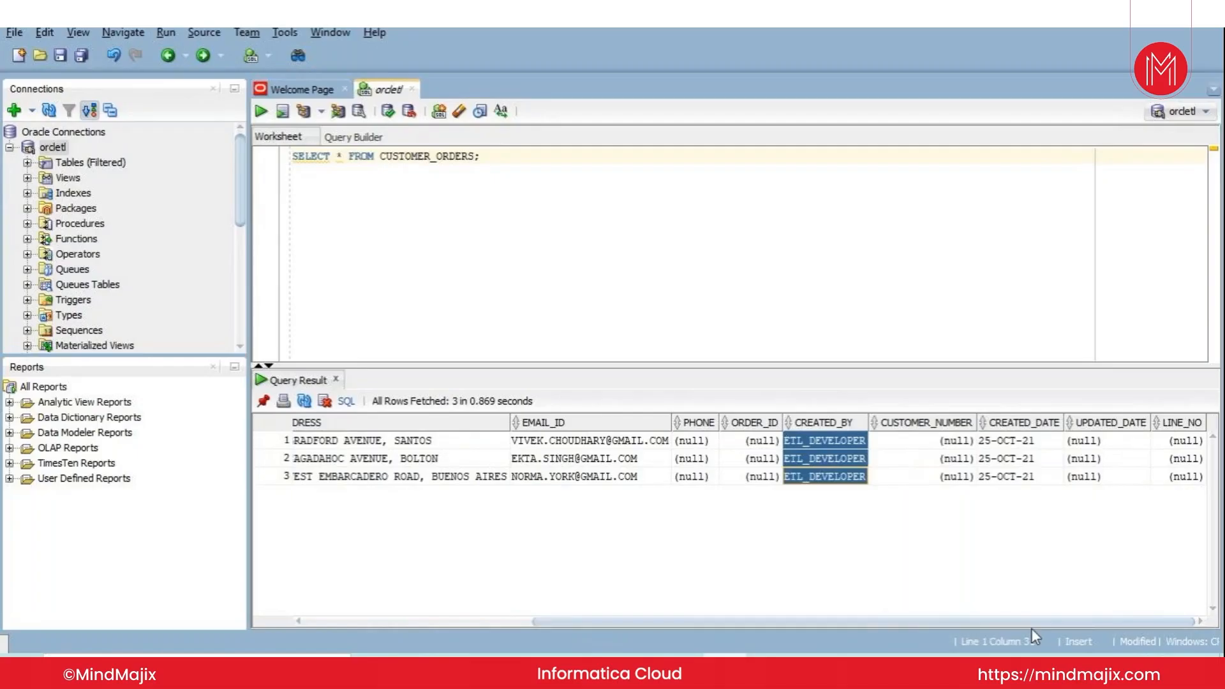
{"action": "left_click", "coordinate": [1004, 445]}
{"action": "left_click_drag", "start_coordinate": [1004, 451], "coordinate": [1006, 488]}
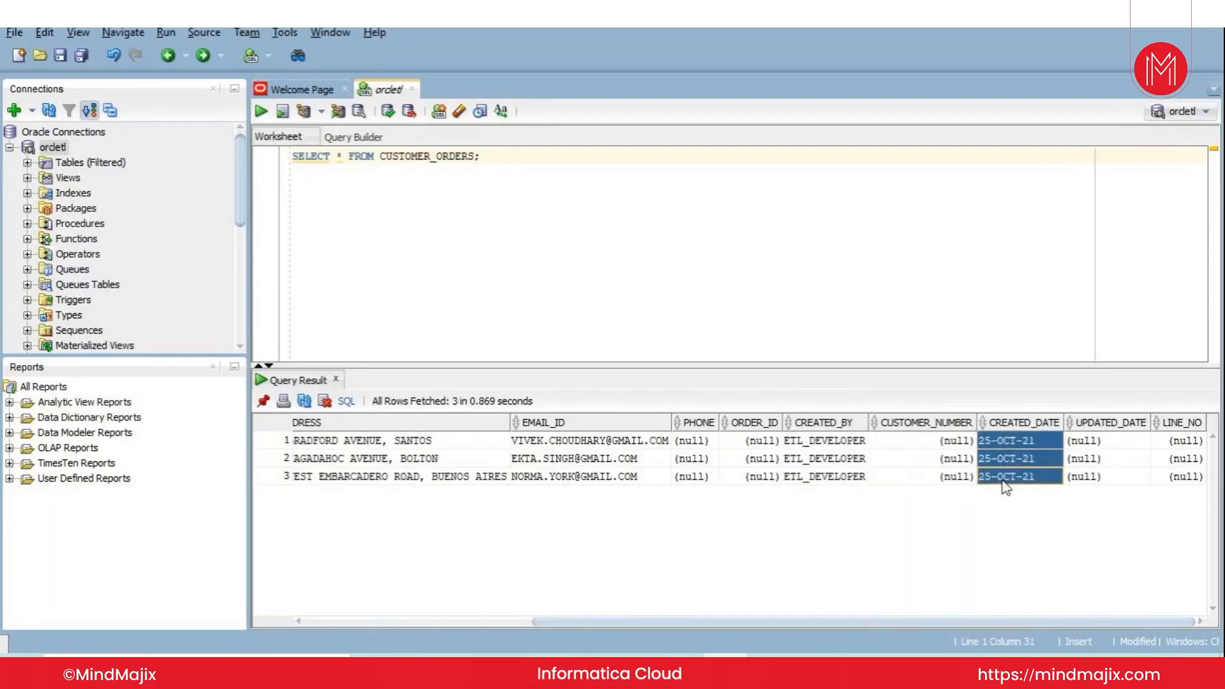
{"action": "left_click_drag", "start_coordinate": [928, 620], "coordinate": [702, 620]}
{"action": "left_click", "coordinate": [532, 440]}
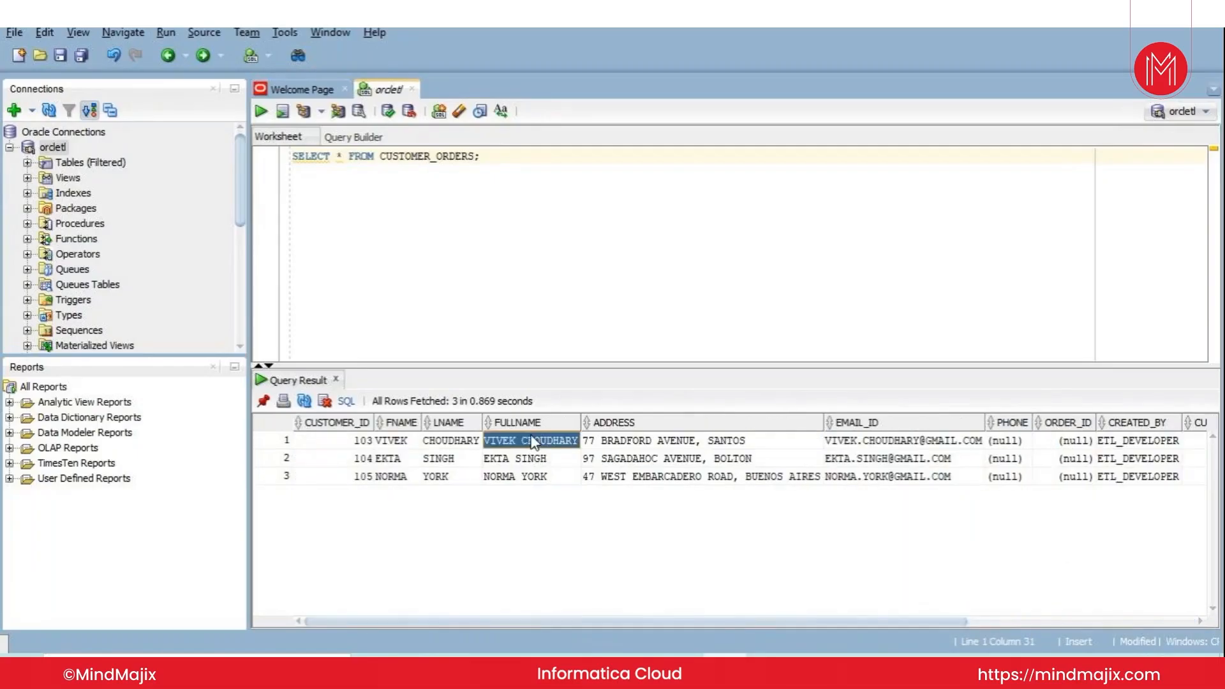
{"action": "left_click_drag", "start_coordinate": [533, 440], "coordinate": [535, 482]}
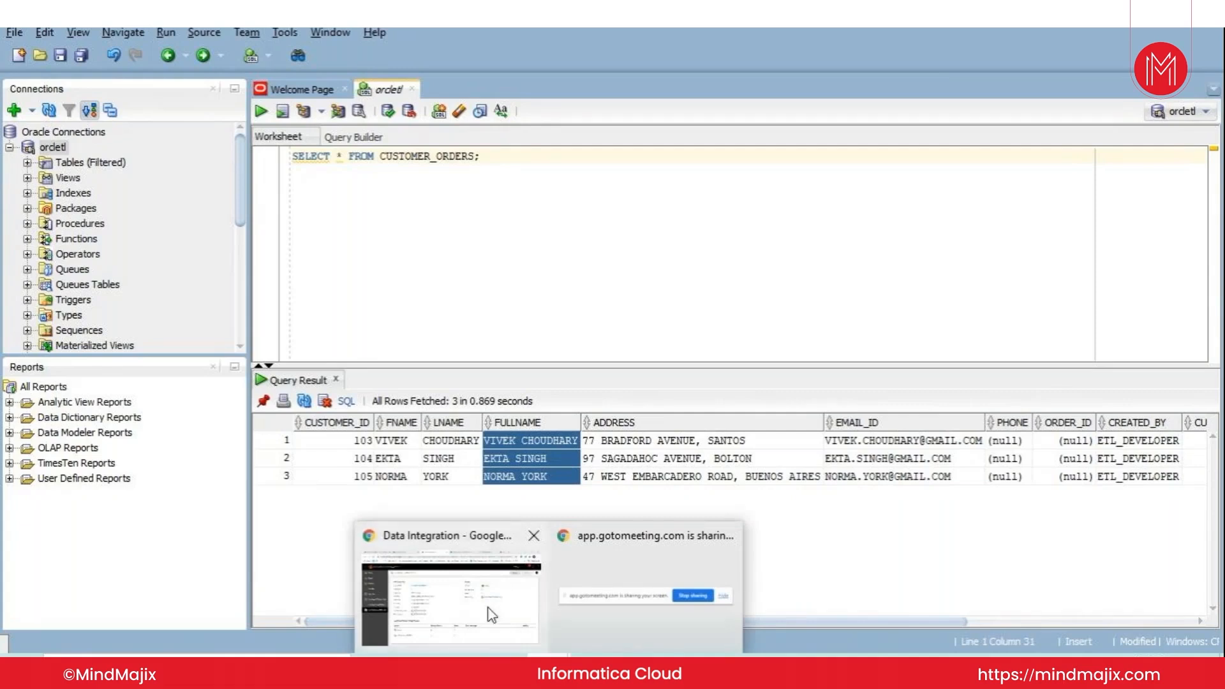
- Switch back to Informatica Cloud in Chrome and return to m_DEMO_MAPPING to review the mapping flow on its design canvas
{"action": "left_click", "coordinate": [491, 614]}
{"action": "left_click", "coordinate": [838, 29]}
{"action": "left_click", "coordinate": [491, 26]}
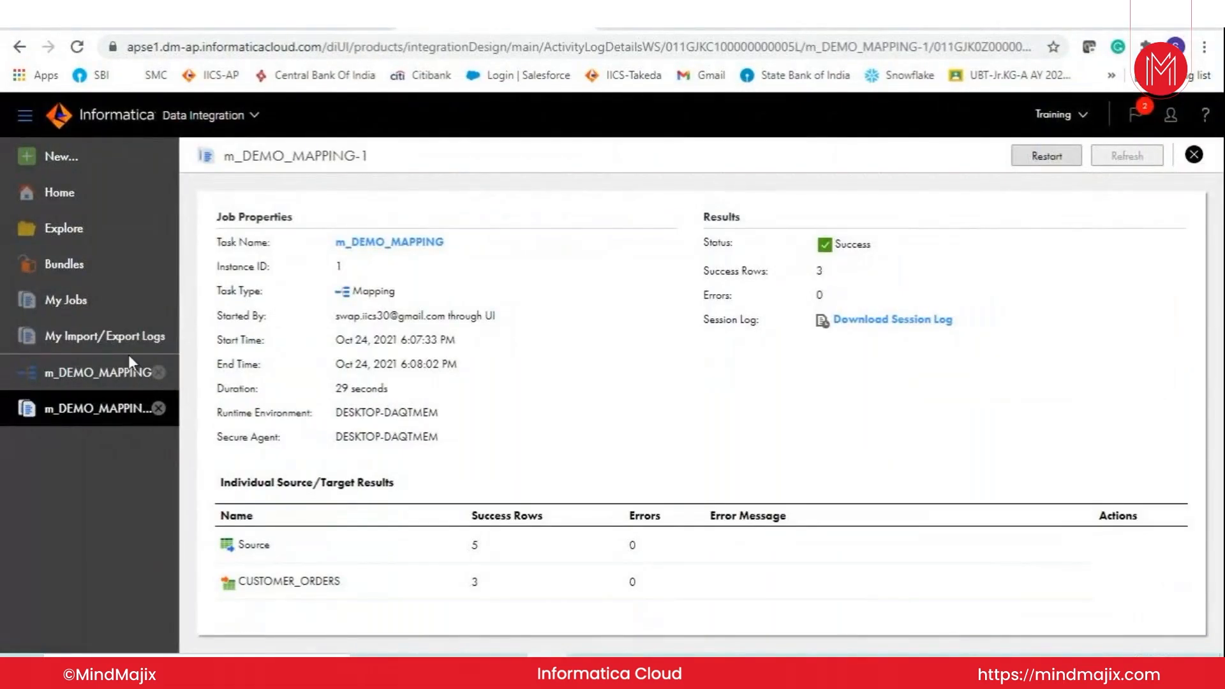
{"action": "left_click", "coordinate": [99, 378]}
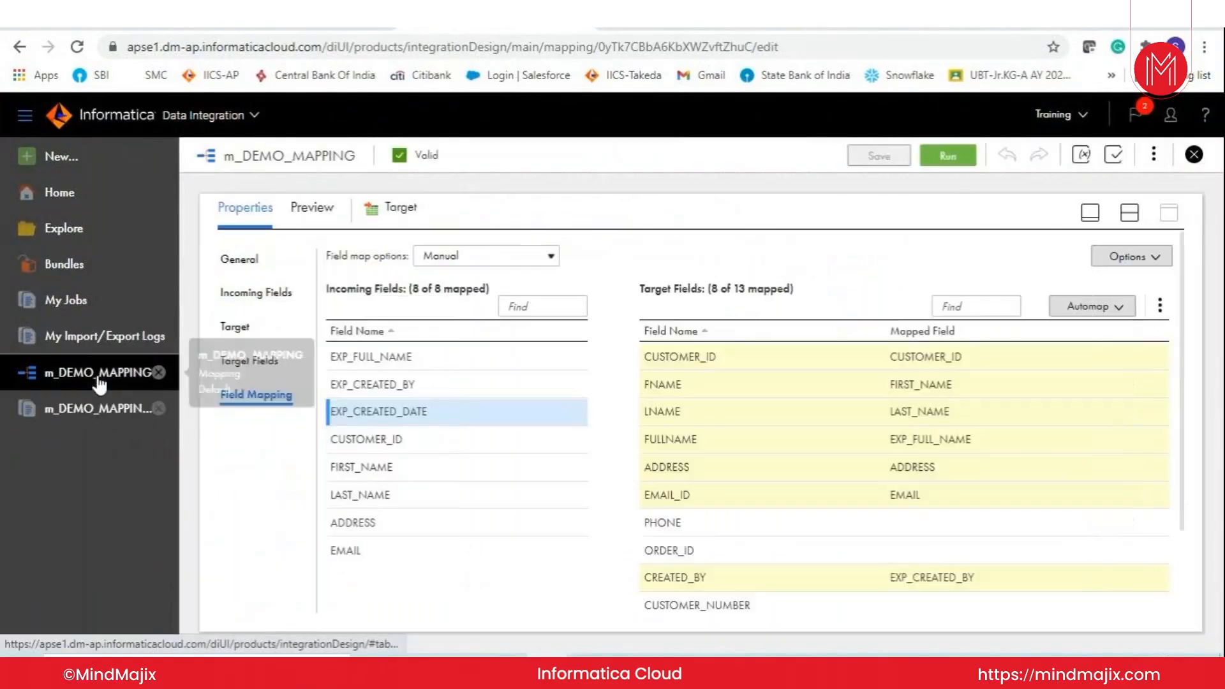
{"action": "left_click", "coordinate": [1090, 215]}
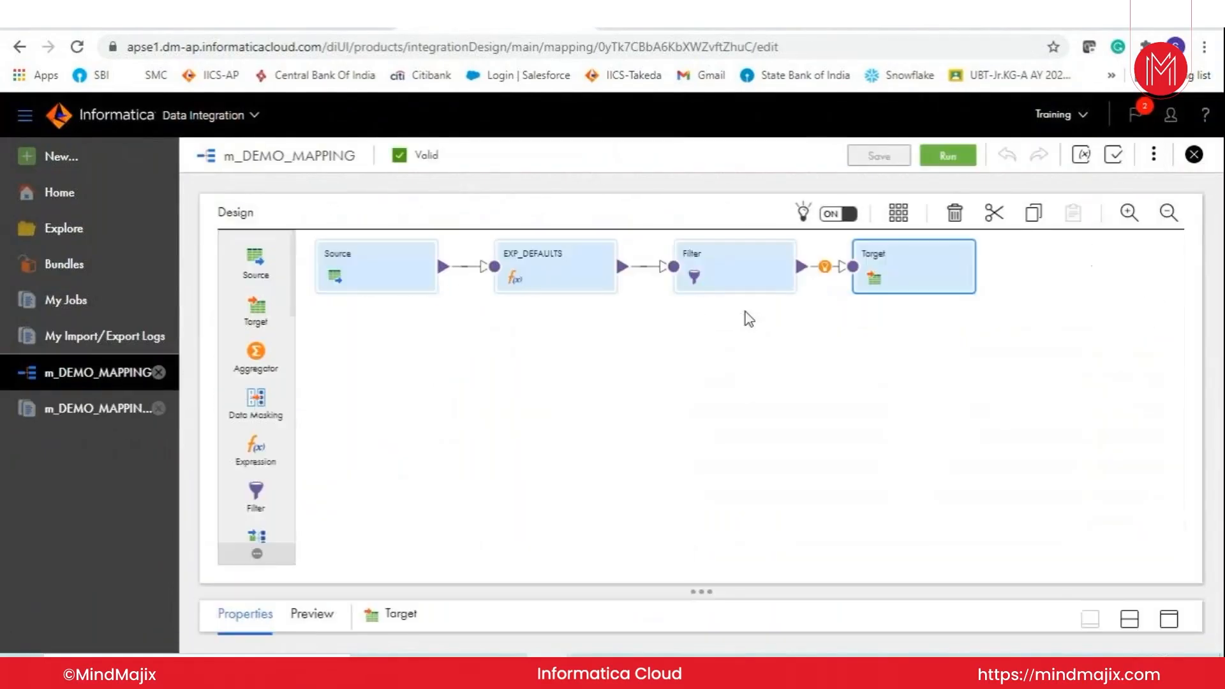
{"action": "left_click_drag", "start_coordinate": [695, 592], "coordinate": [690, 448]}
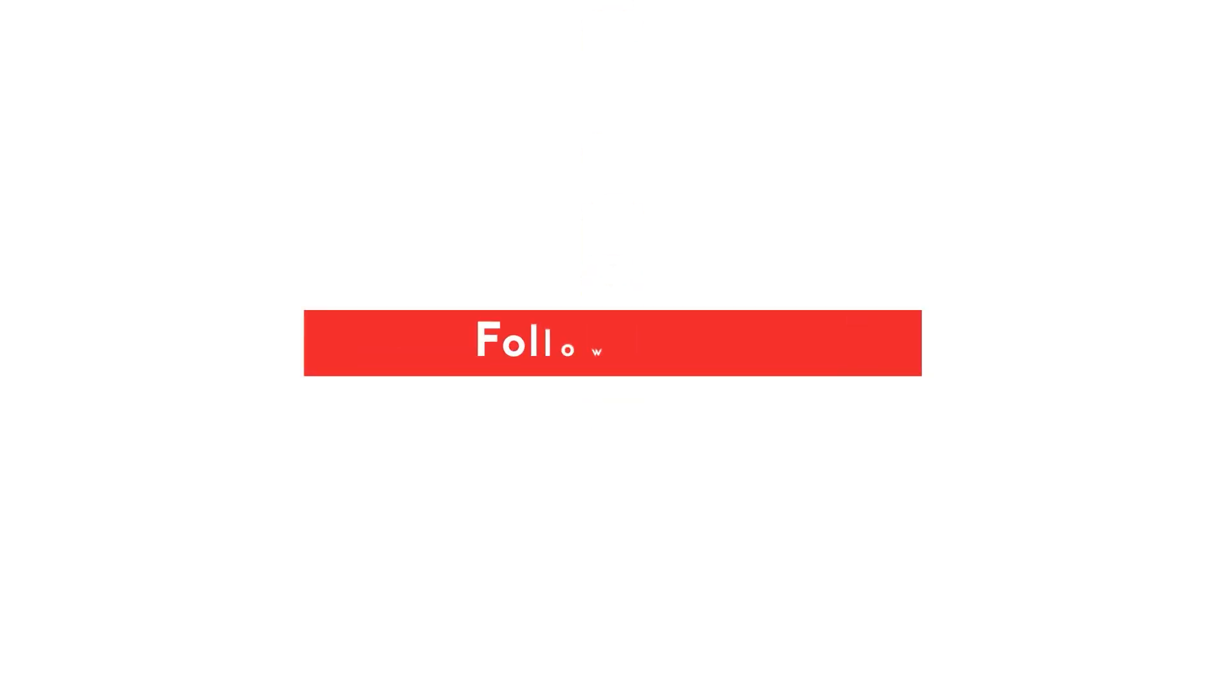